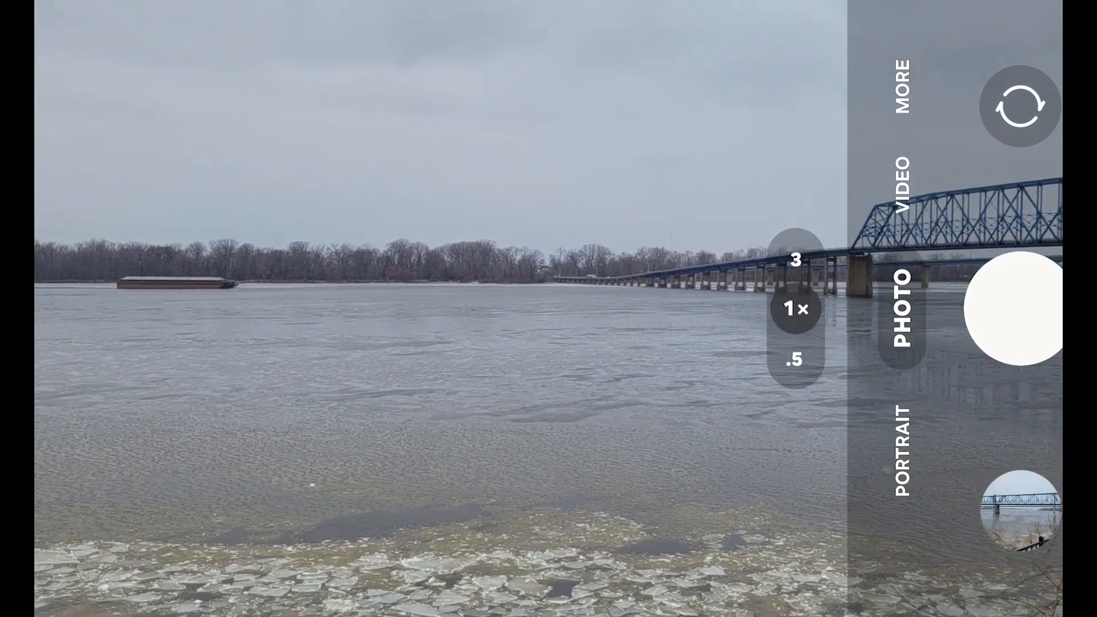
# Step: Photograph the river in overlapping sections with the phone camera, from the bridge approach past the red barge to the fenced shoreline
pyautogui.click(1021, 309)
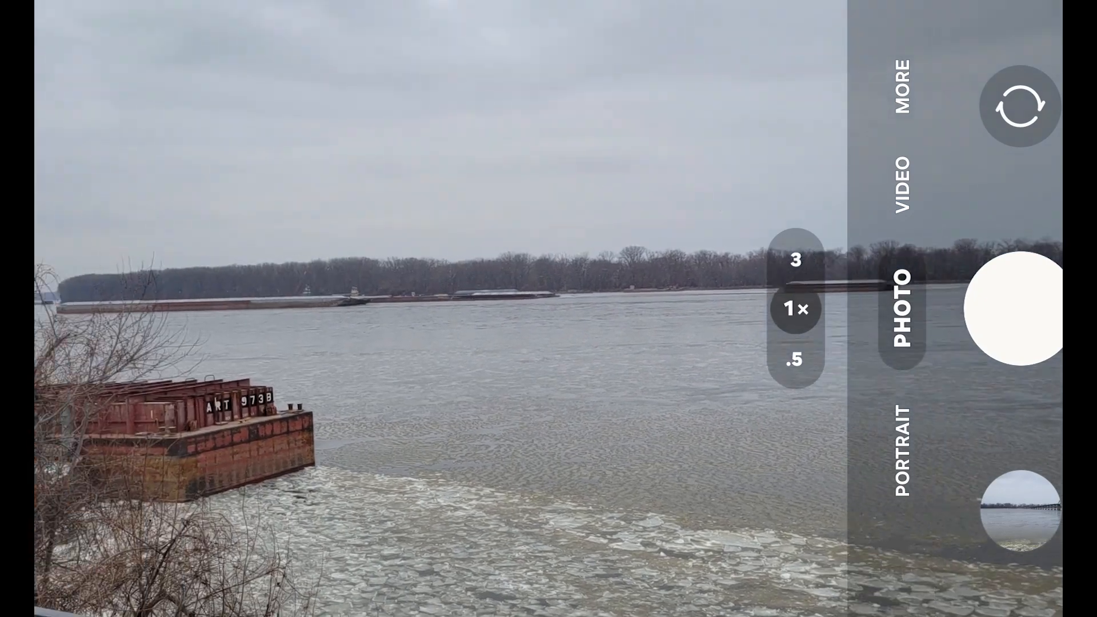
pyautogui.click(1011, 338)
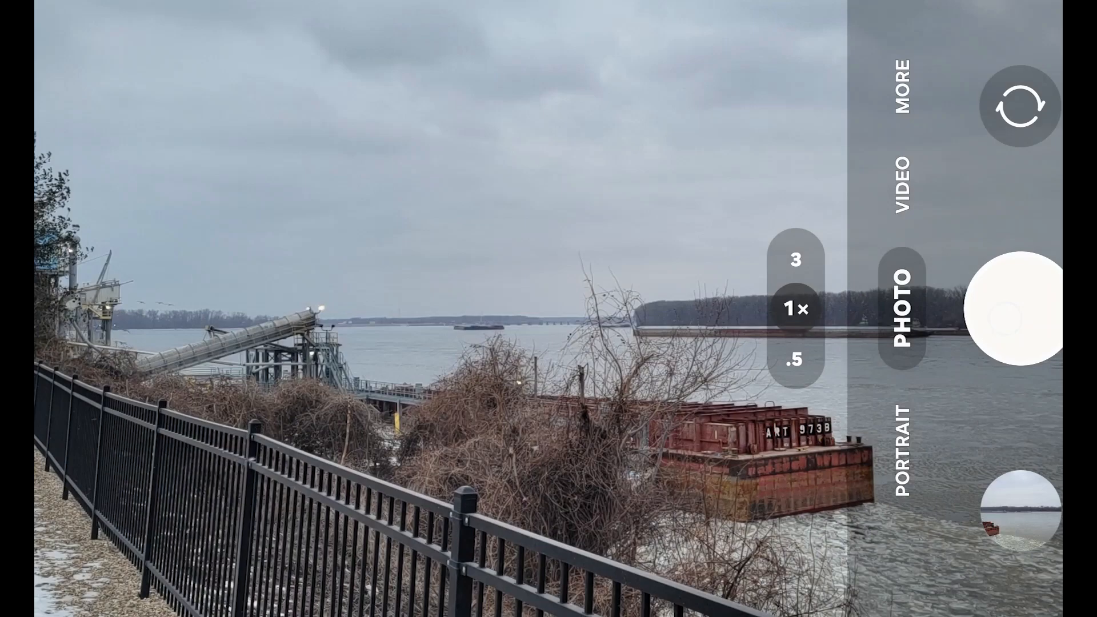
pyautogui.click(1004, 317)
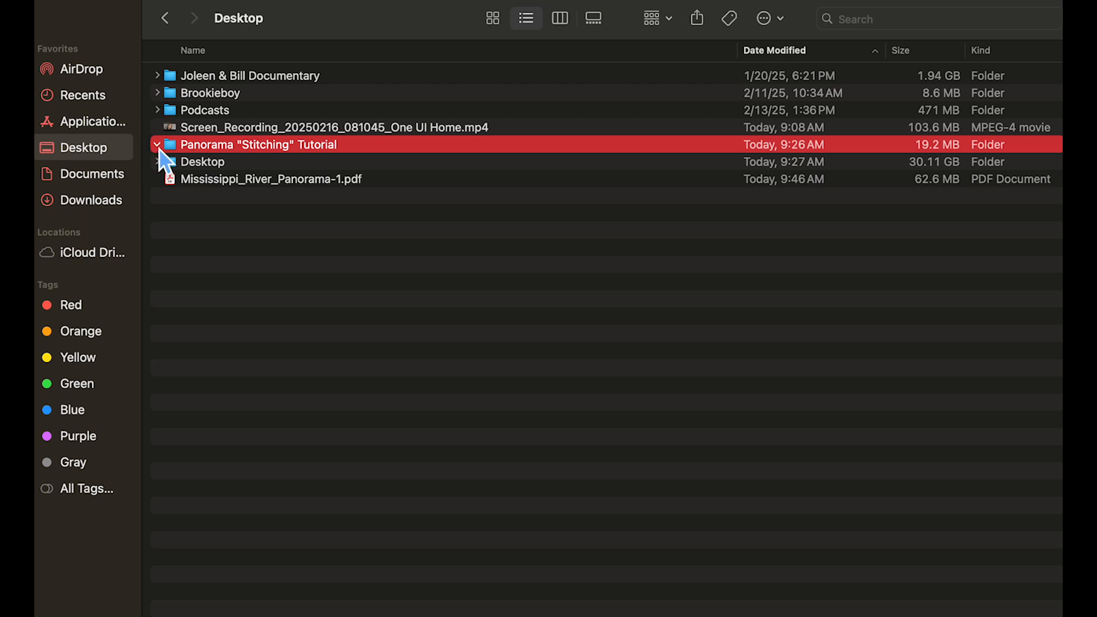
# Step: Preview the photos in the Panorama "Stitching" Tutorial folder from 20250216_081024.heic onward, comparing the overlap between neighbouring shots
pyautogui.click(203, 162)
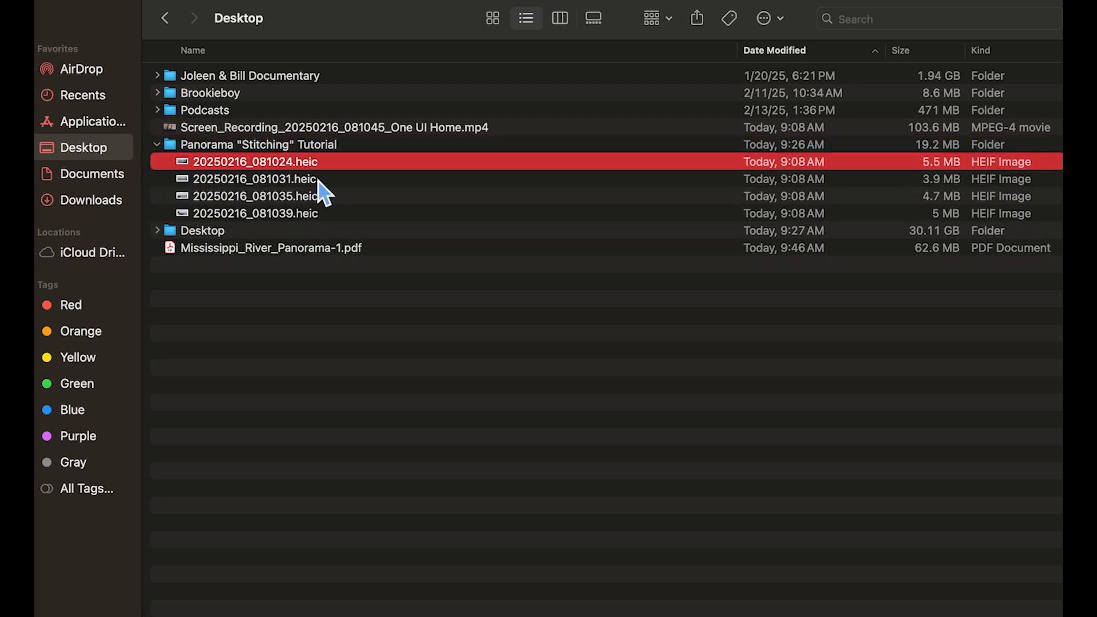
pyautogui.press('space')
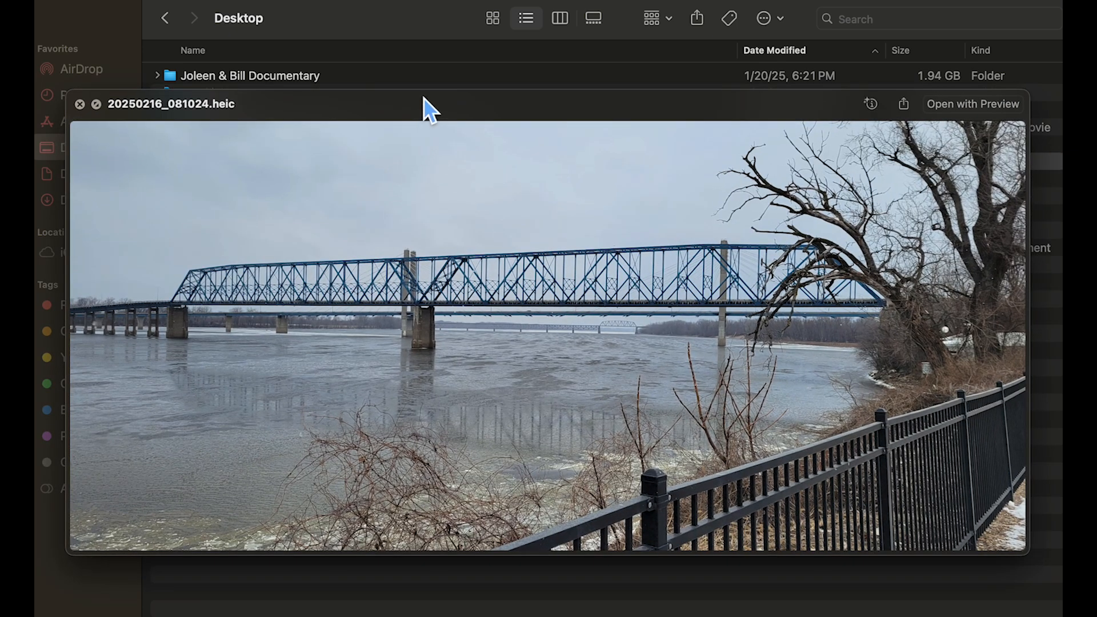
pyautogui.press('Down')
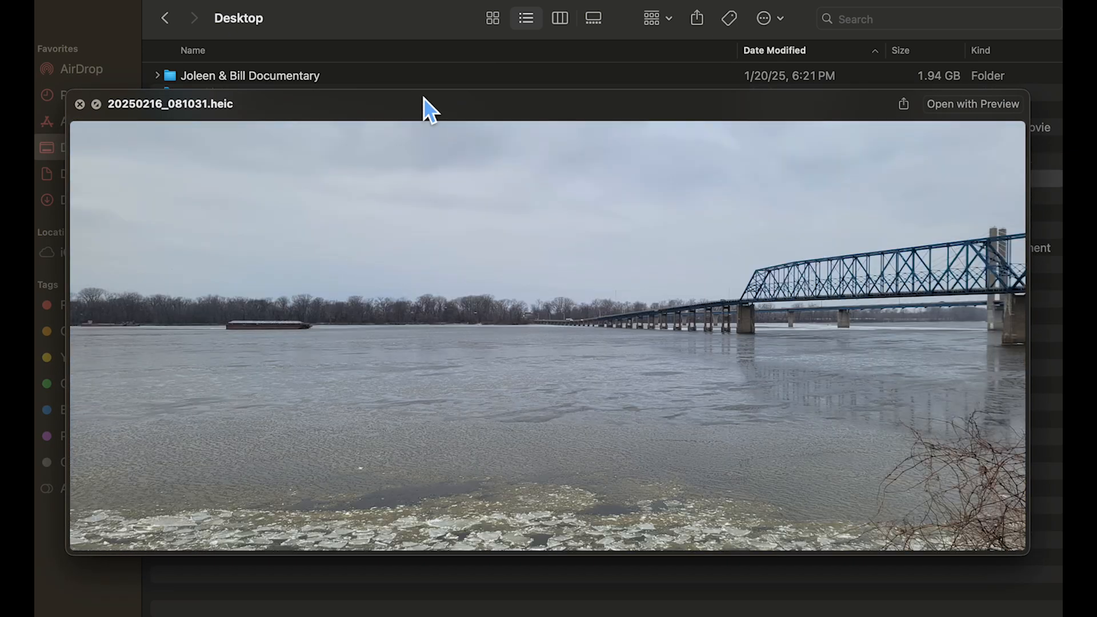
pyautogui.press('Up')
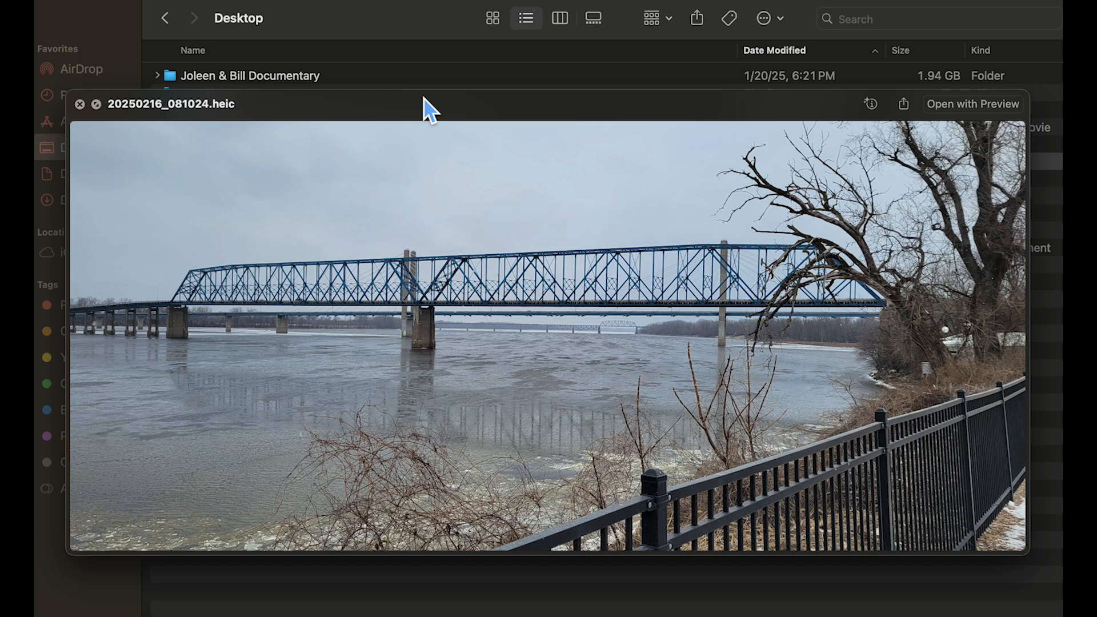
pyautogui.press('Down')
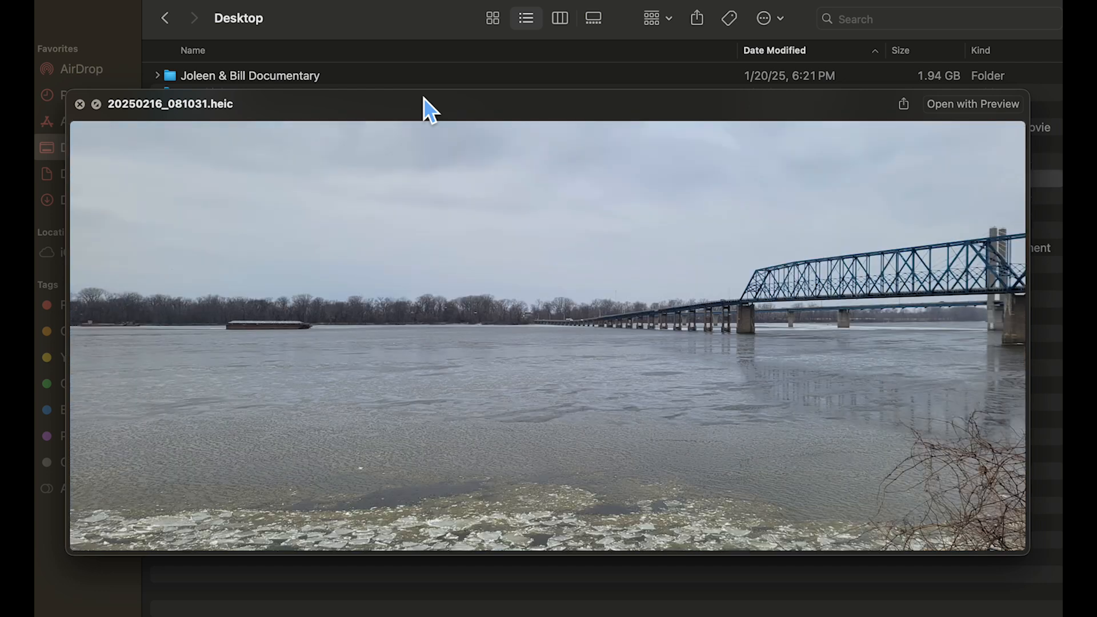
pyautogui.press('Down')
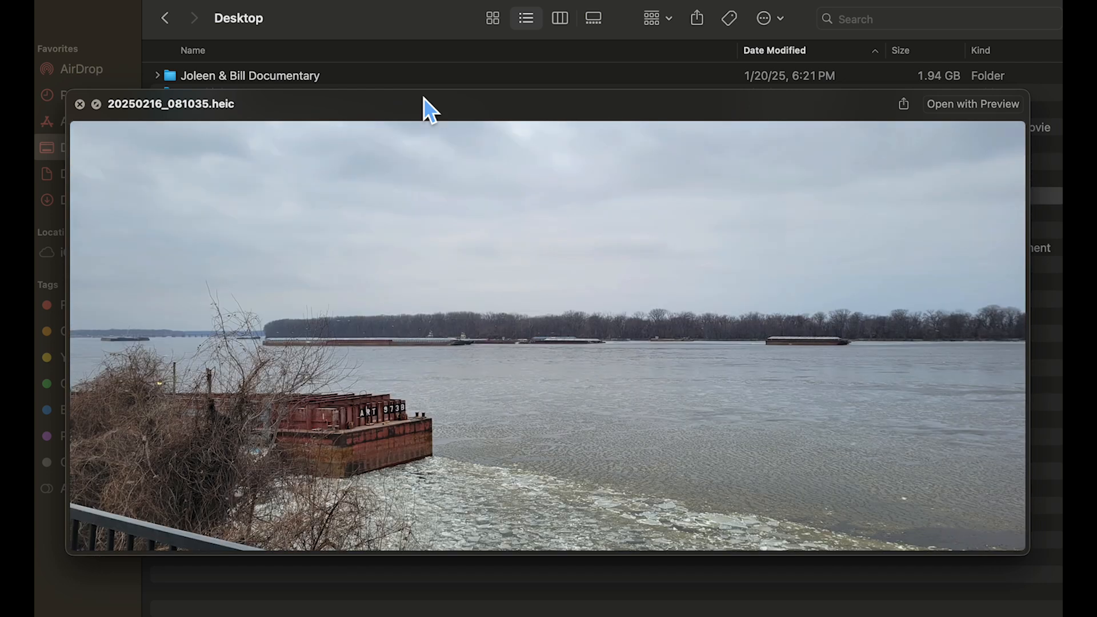
pyautogui.press('Up')
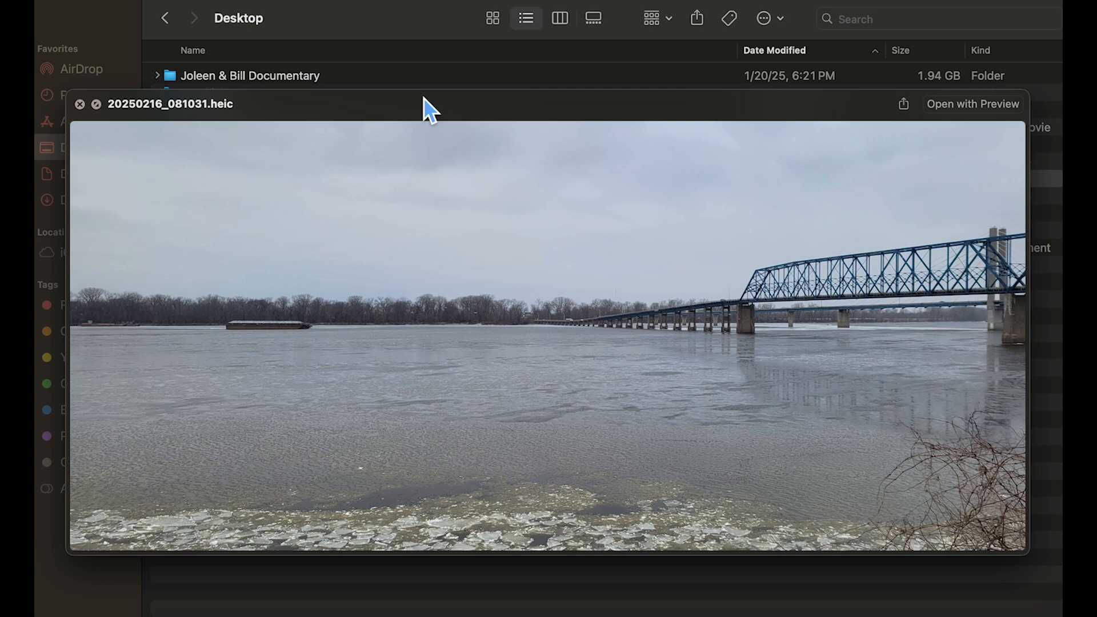
pyautogui.press('Down')
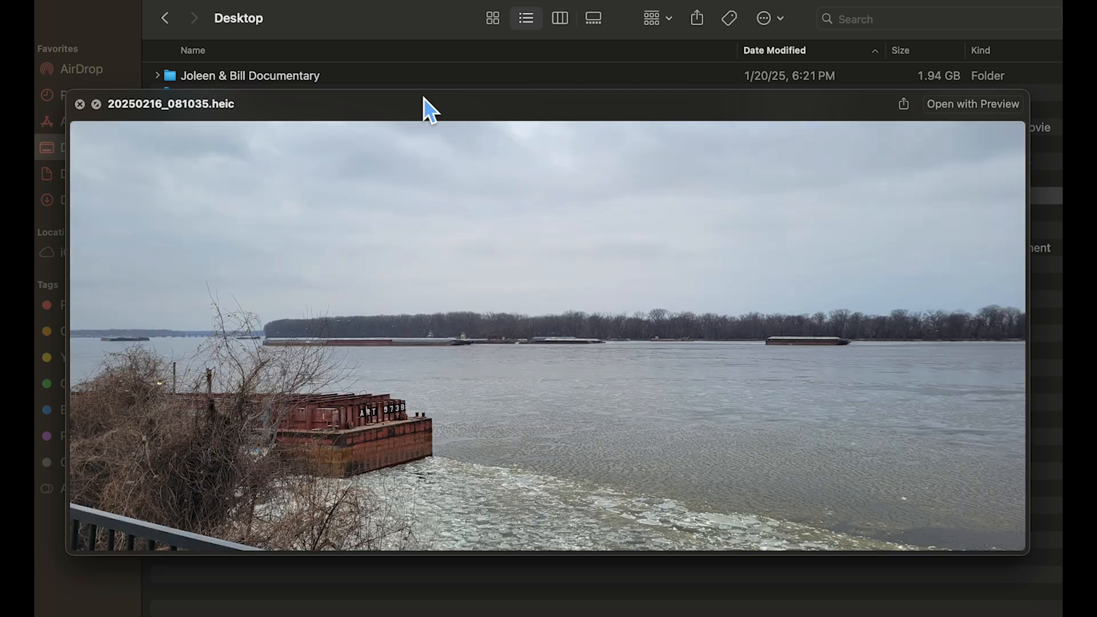
pyautogui.press('Down')
pyautogui.press('Down')
pyautogui.press('Up')
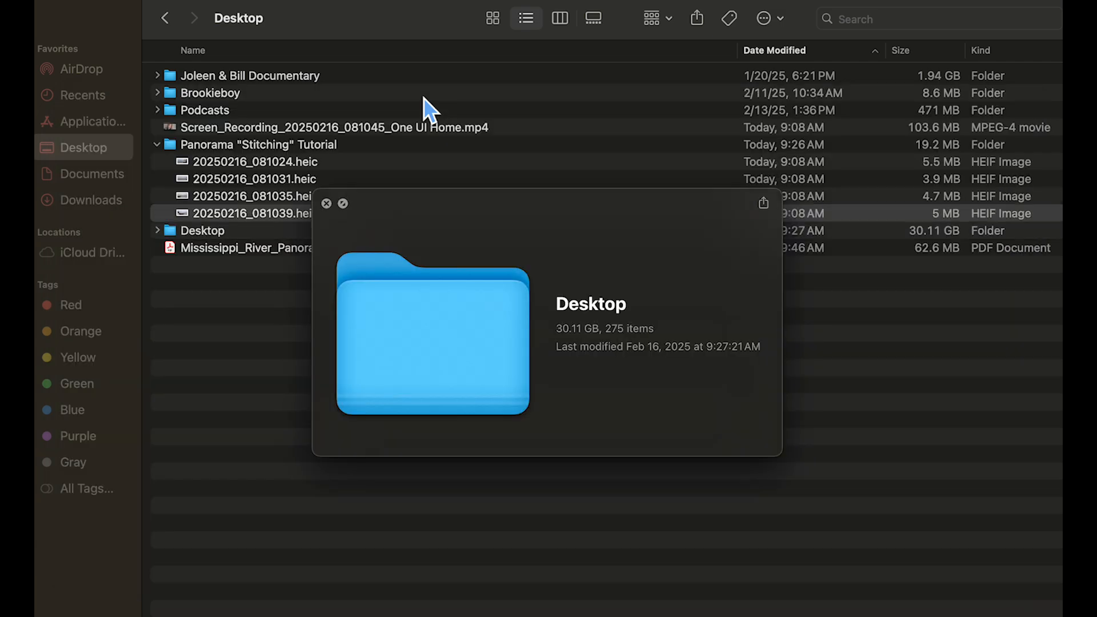
pyautogui.press('Up')
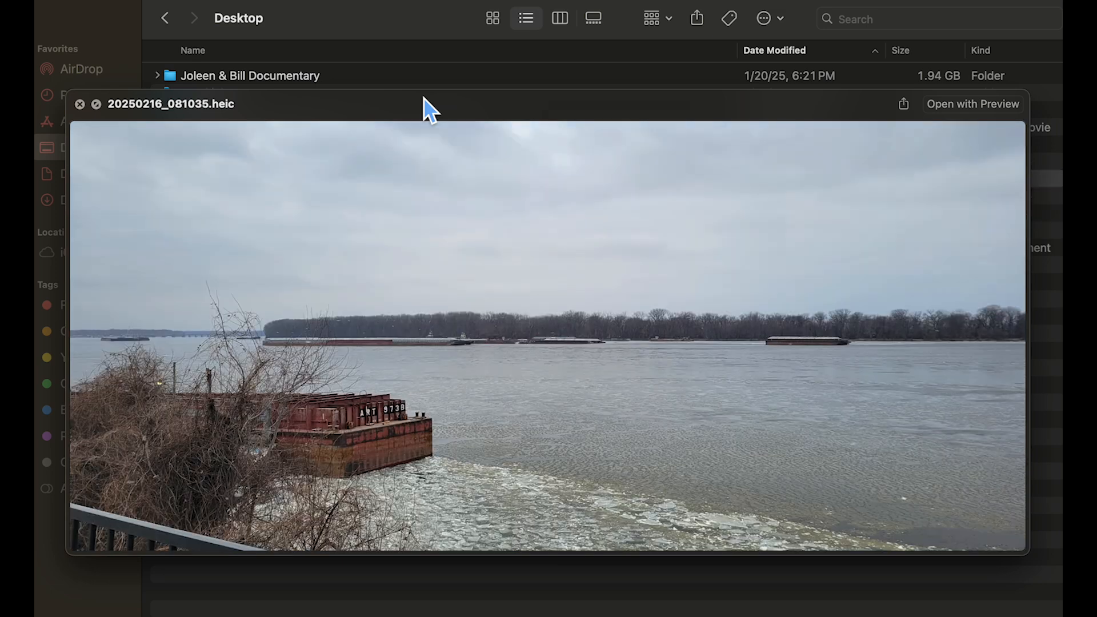
# Step: Review the four river photos once more in order, from 20250216_081024.heic through 20250216_081039.heic, and close the preview
pyautogui.press('Up')
pyautogui.press('Up')
pyautogui.press('Up')
pyautogui.press('Down')
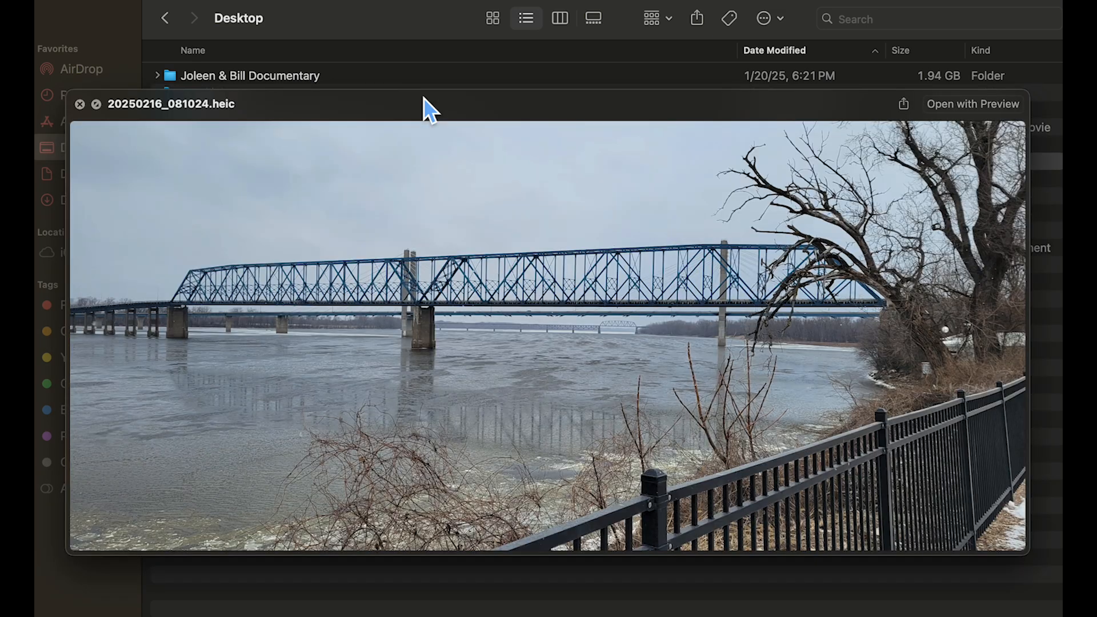
pyautogui.press('Down')
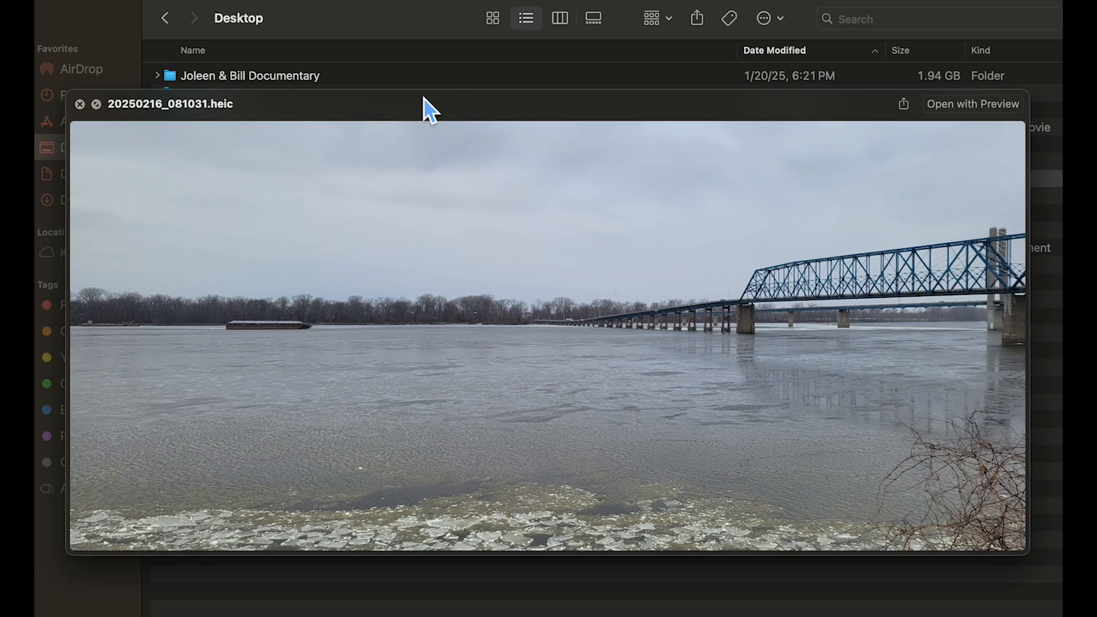
pyautogui.press('Down')
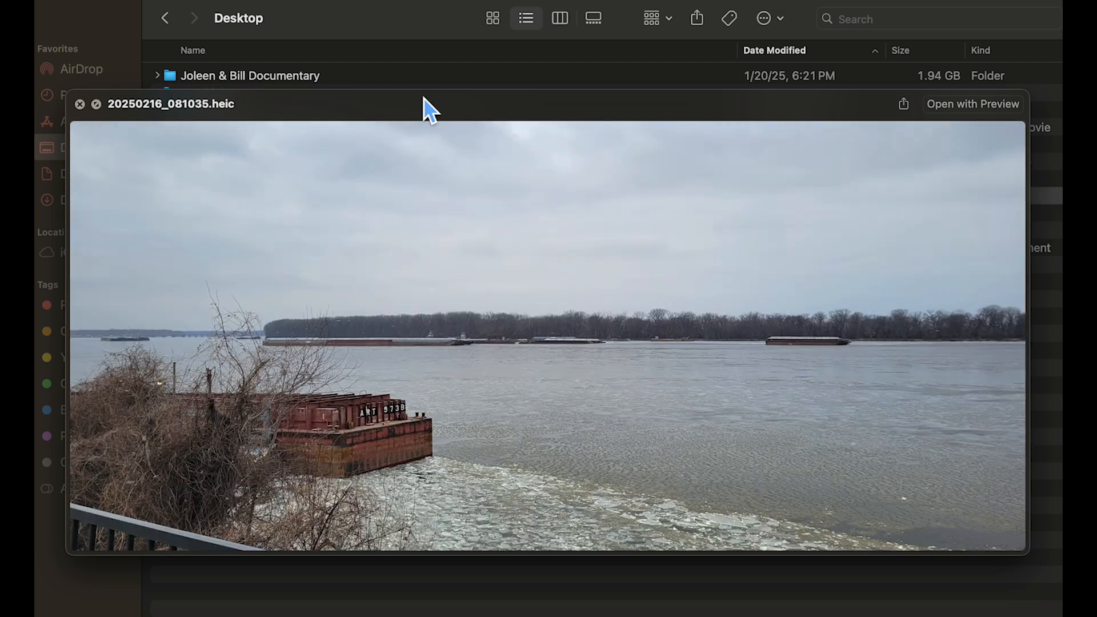
pyautogui.press('Down')
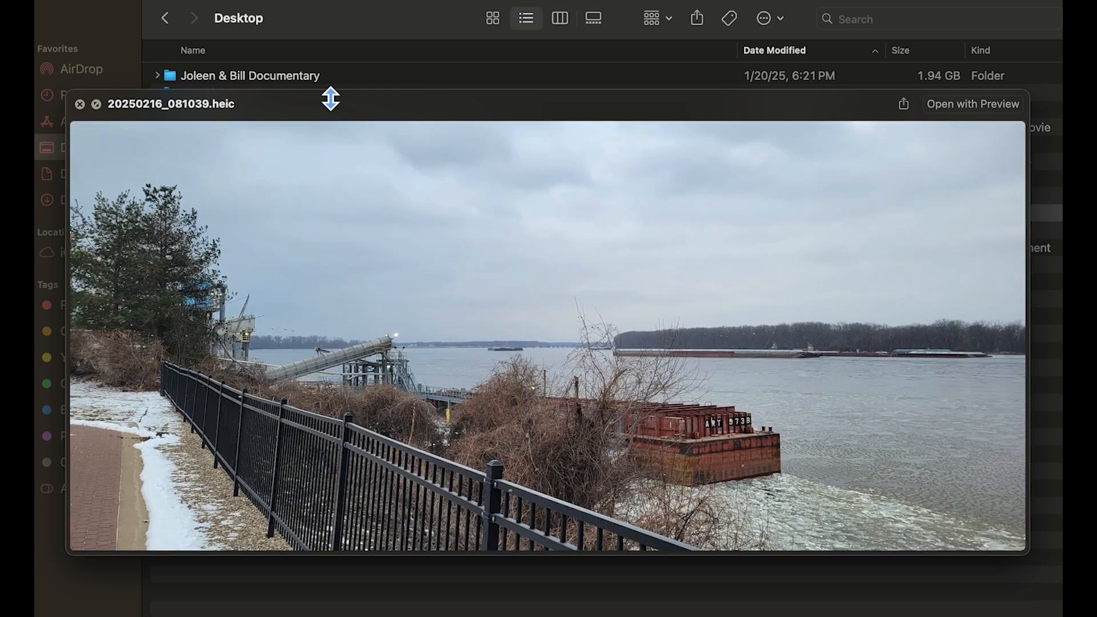
pyautogui.click(80, 104)
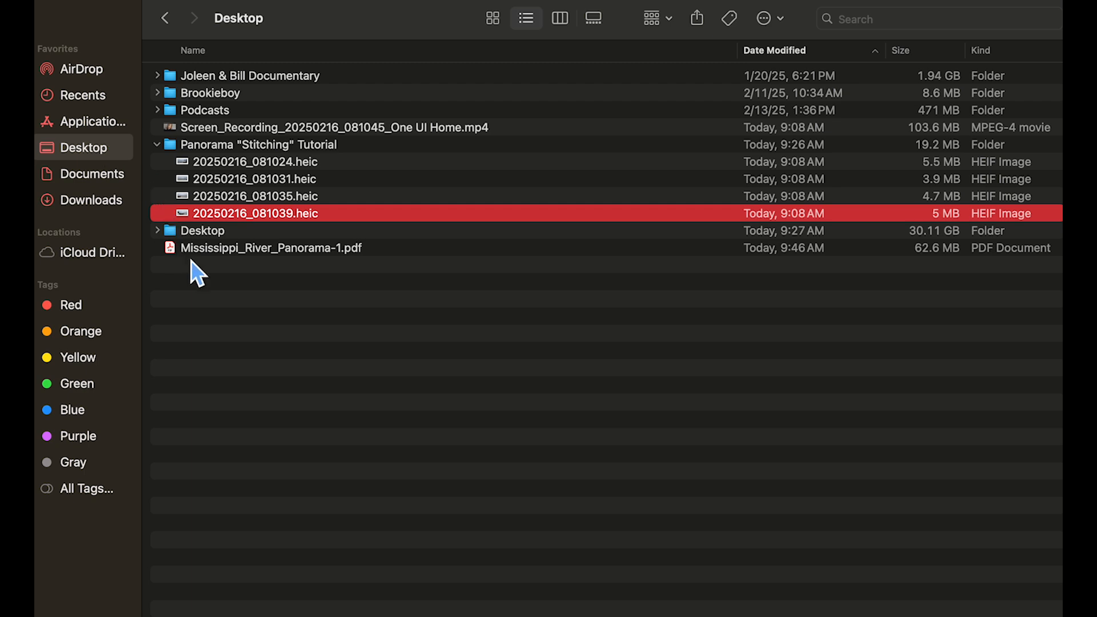
# Step: Preview Mississippi_River_Panorama-1.pdf, view the stitched image full screen, and return to the small preview
pyautogui.click(172, 252)
pyautogui.press('space')
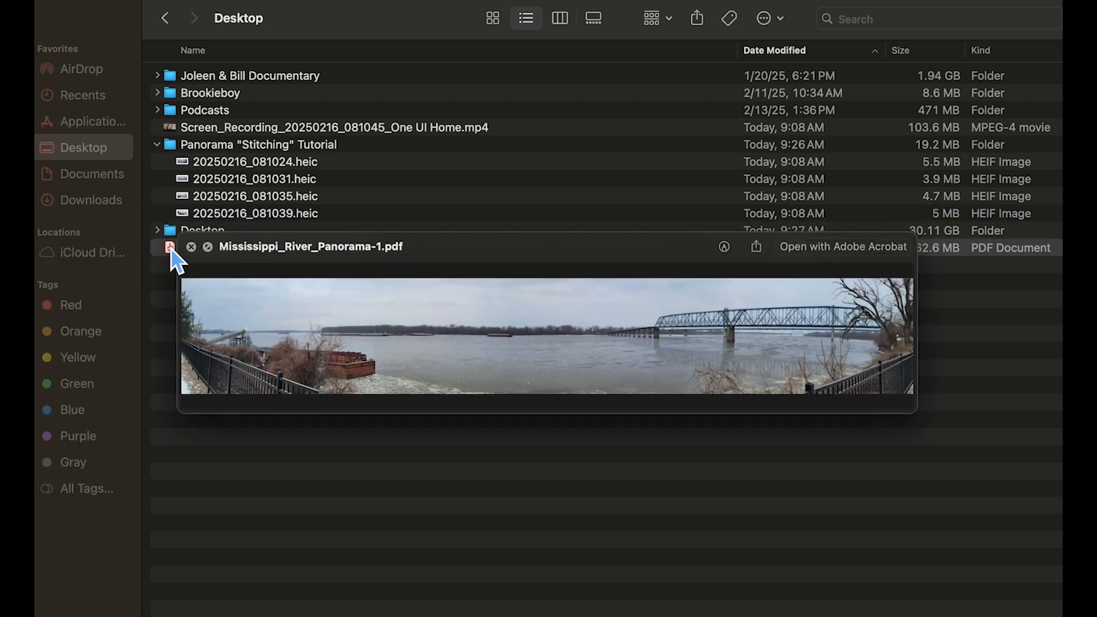
pyautogui.click(208, 247)
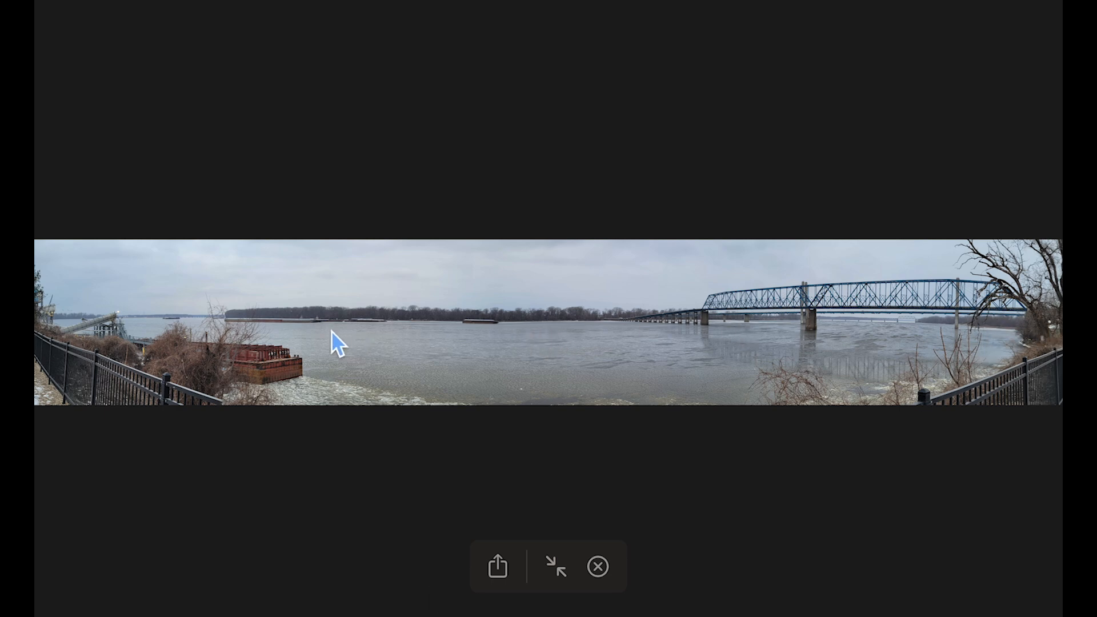
pyautogui.click(556, 566)
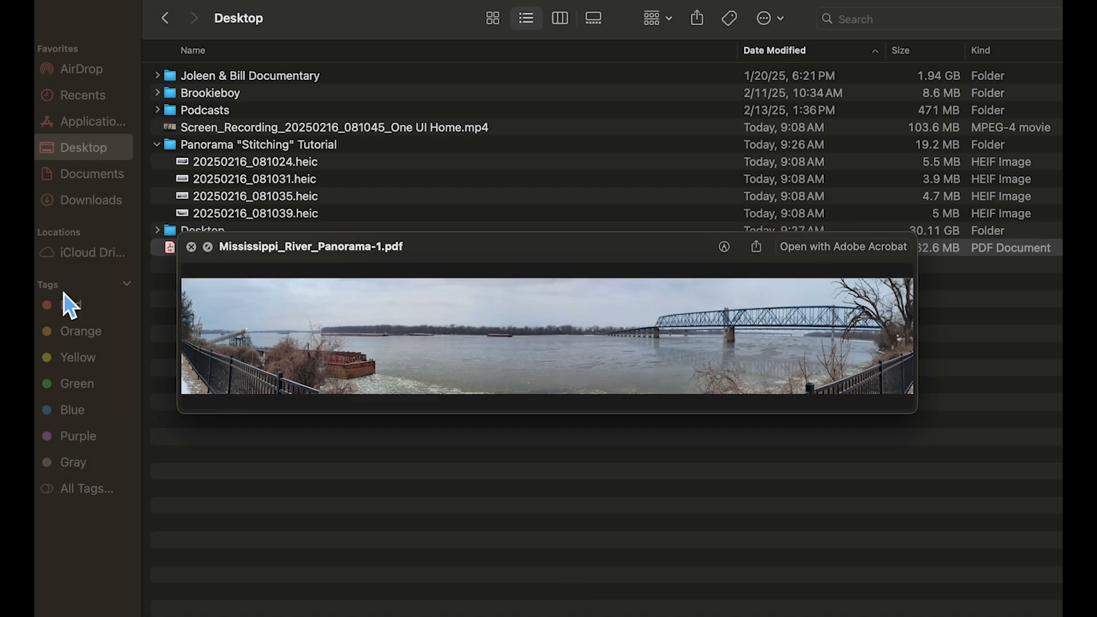
# Step: Switch to Photoshop and bring the Mississippi_River_Panorama-1.pdf document to the front
pyautogui.press('super+Tab')
pyautogui.press('super+Tab')
pyautogui.press('super+Tab')
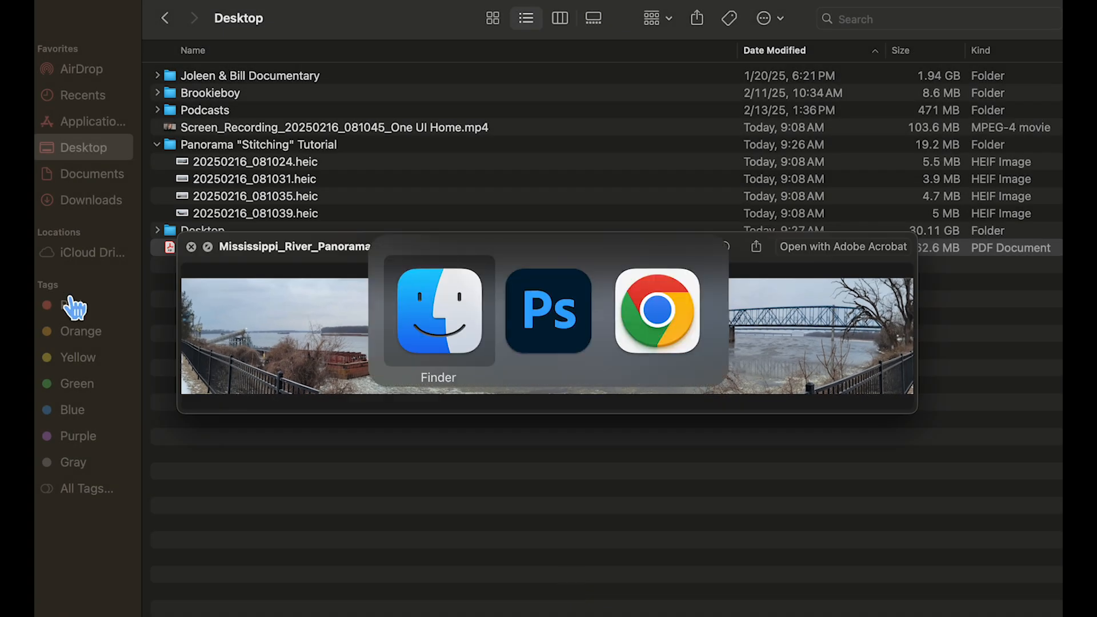
pyautogui.press('super+Tab')
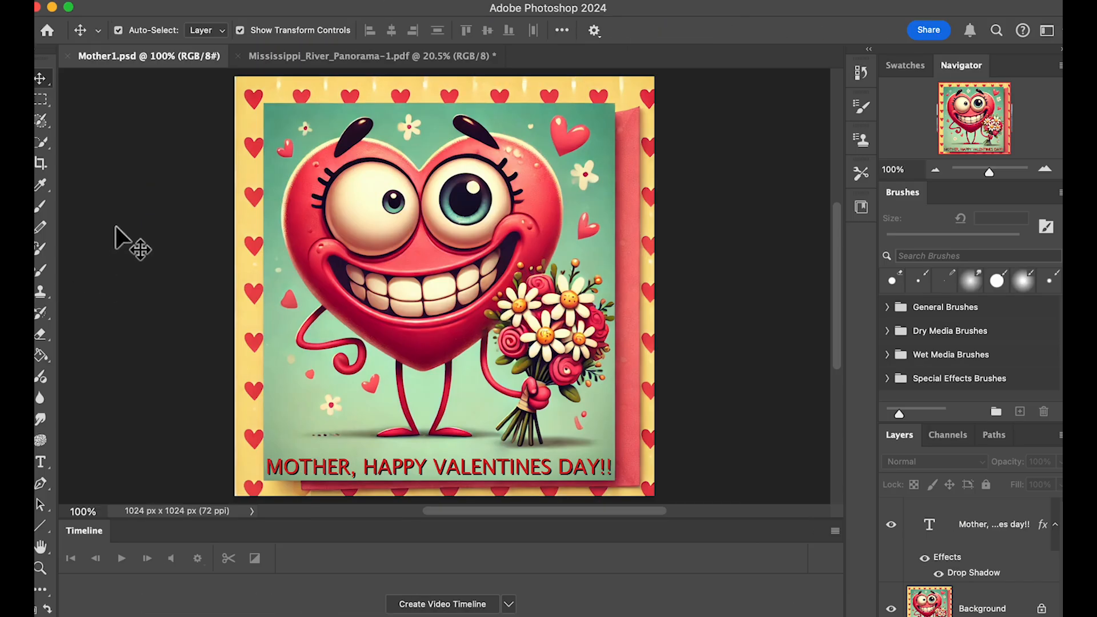
pyautogui.click(330, 65)
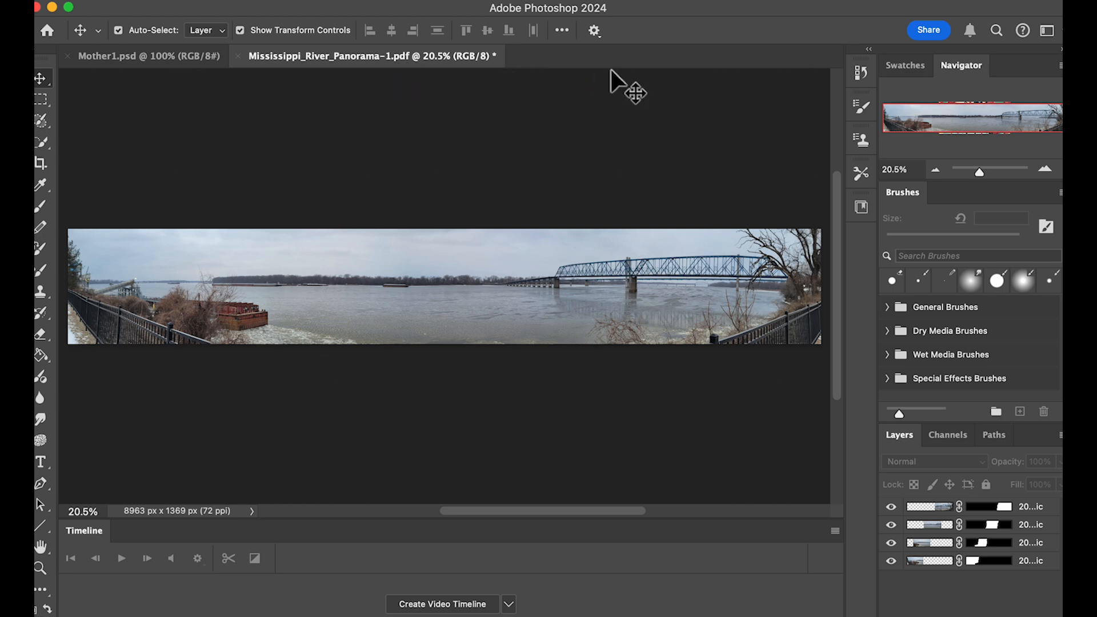
# Step: Change the workspace from Painting to Photography
pyautogui.click(762, 6)
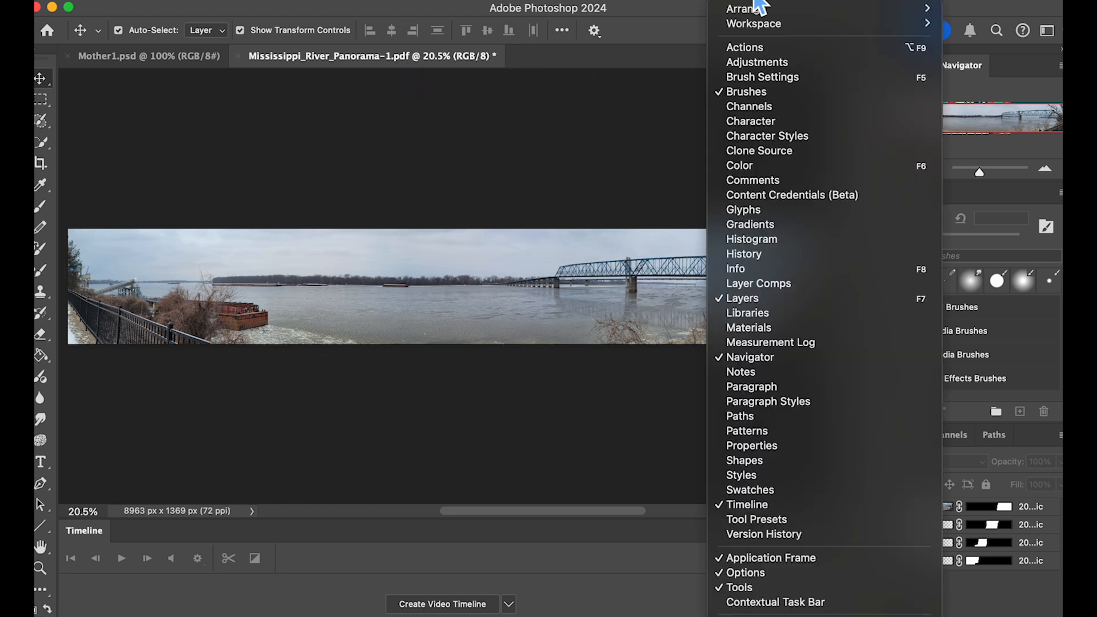
pyautogui.moveTo(758, 24)
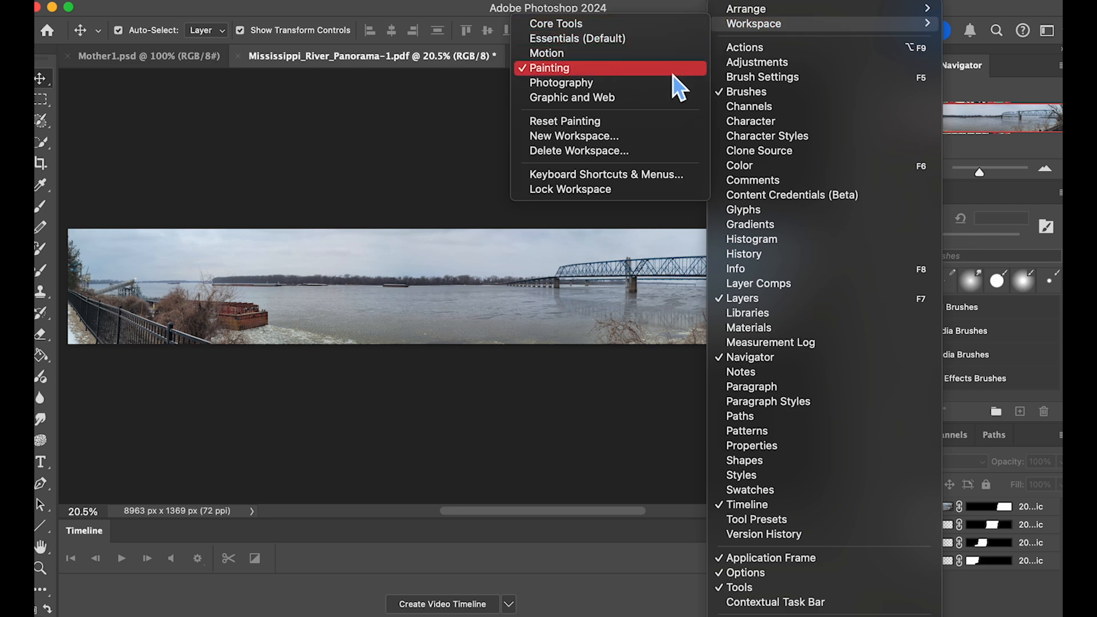
pyautogui.click(670, 83)
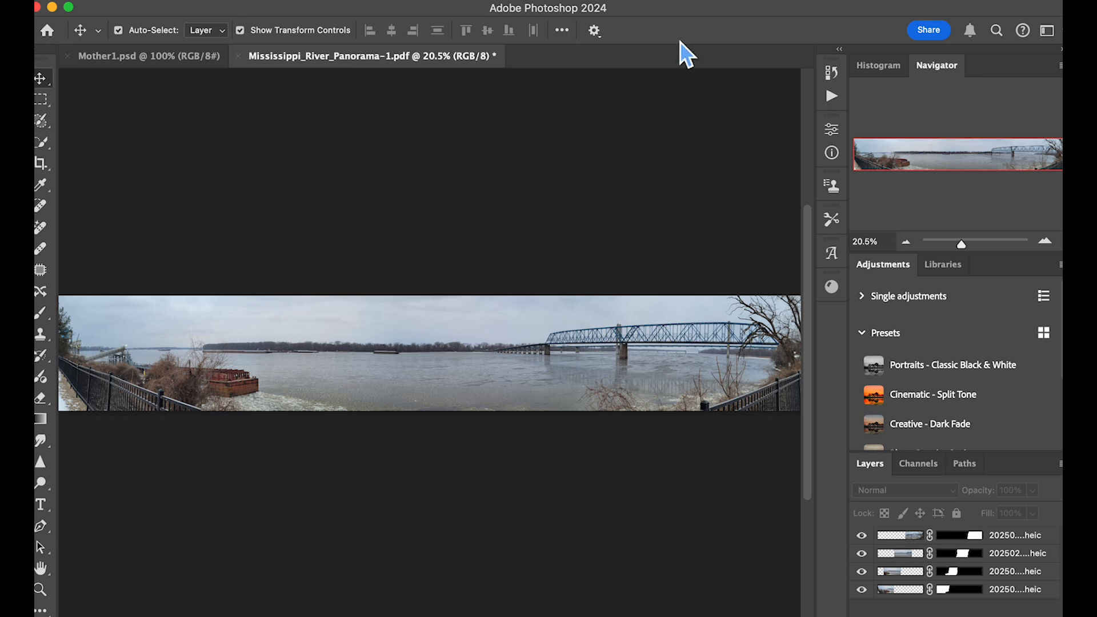
pyautogui.click(750, 4)
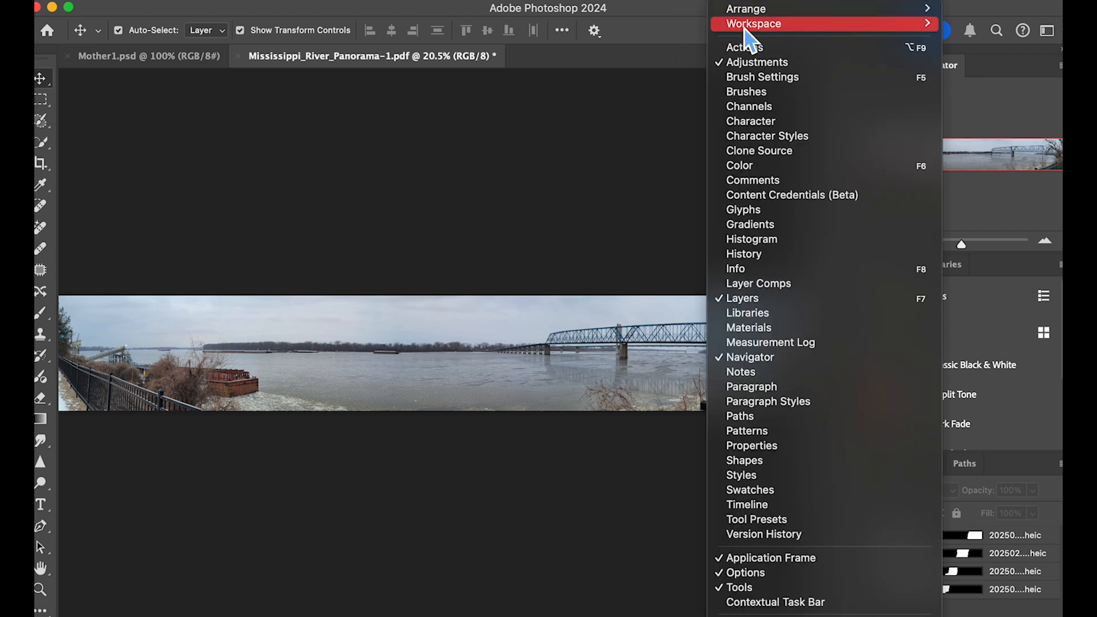
pyautogui.moveTo(750, 24)
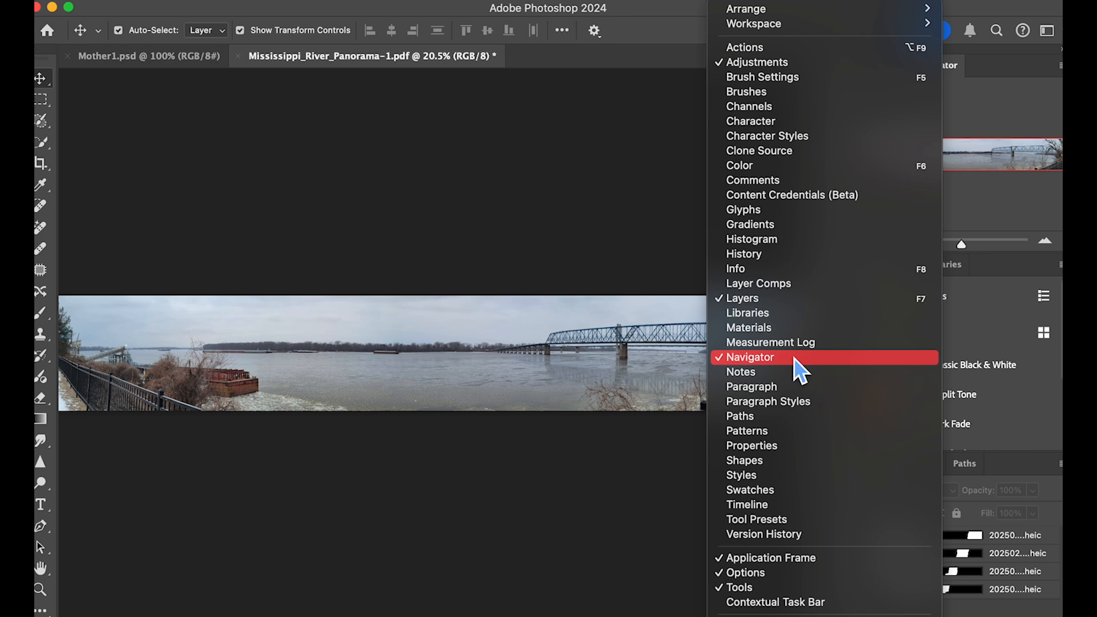
pyautogui.click(988, 115)
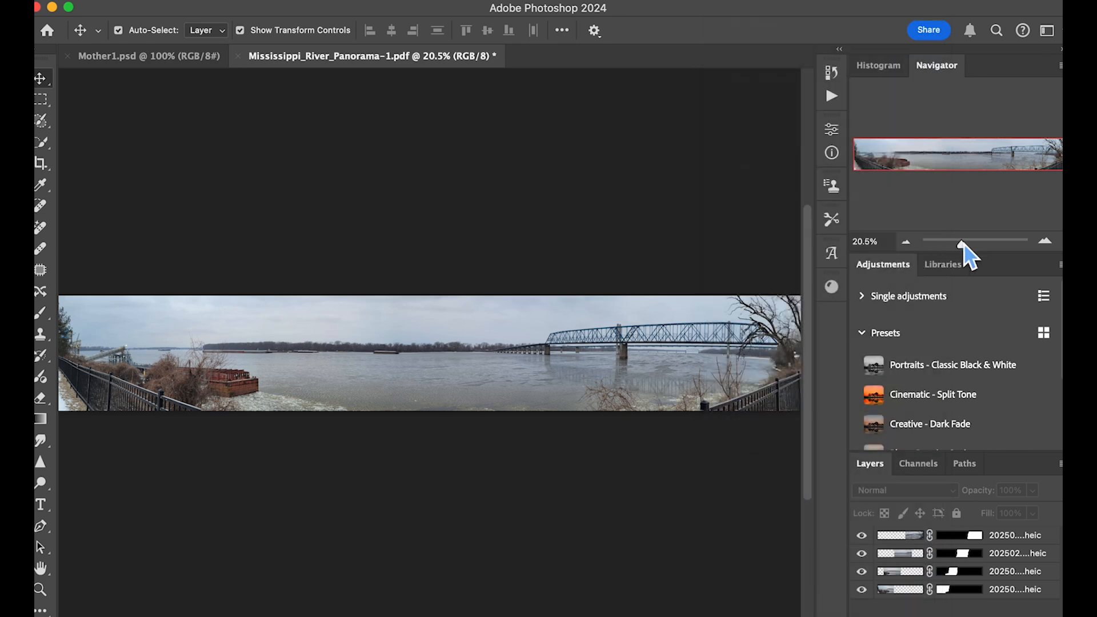
# Step: Inspect the panorama's bridge and tree end at about 128% zoom, and return to 19% with the whole image centred in view
pyautogui.moveTo(961, 243)
pyautogui.mouseDown()
pyautogui.moveTo(952, 244)
pyautogui.moveTo(980, 244)
pyautogui.mouseUp()
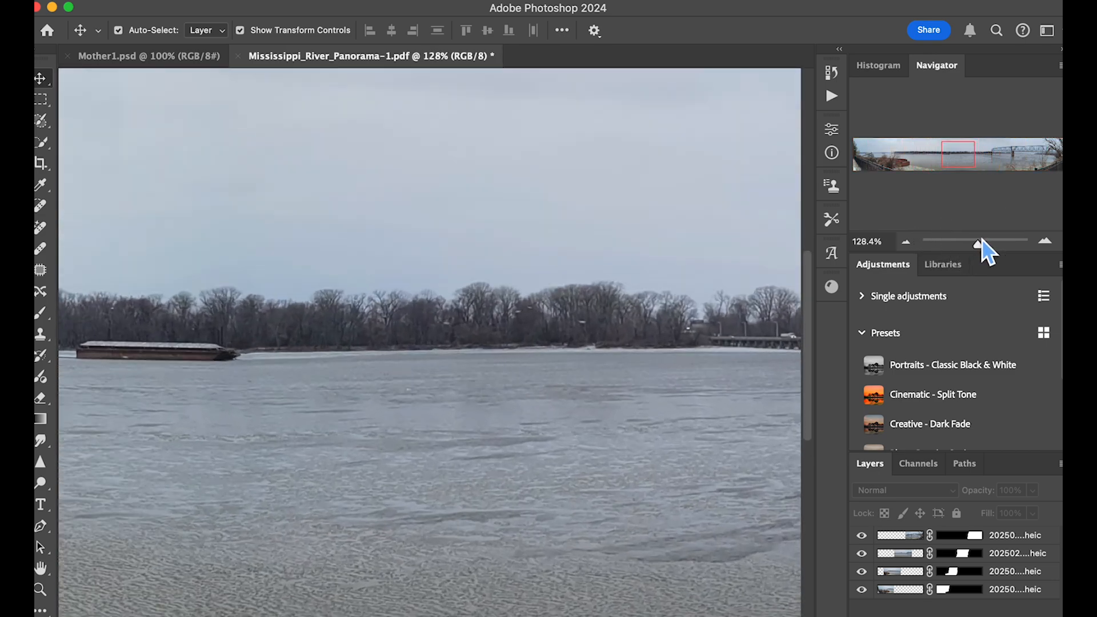
pyautogui.moveTo(972, 161); pyautogui.dragTo(1059, 131)
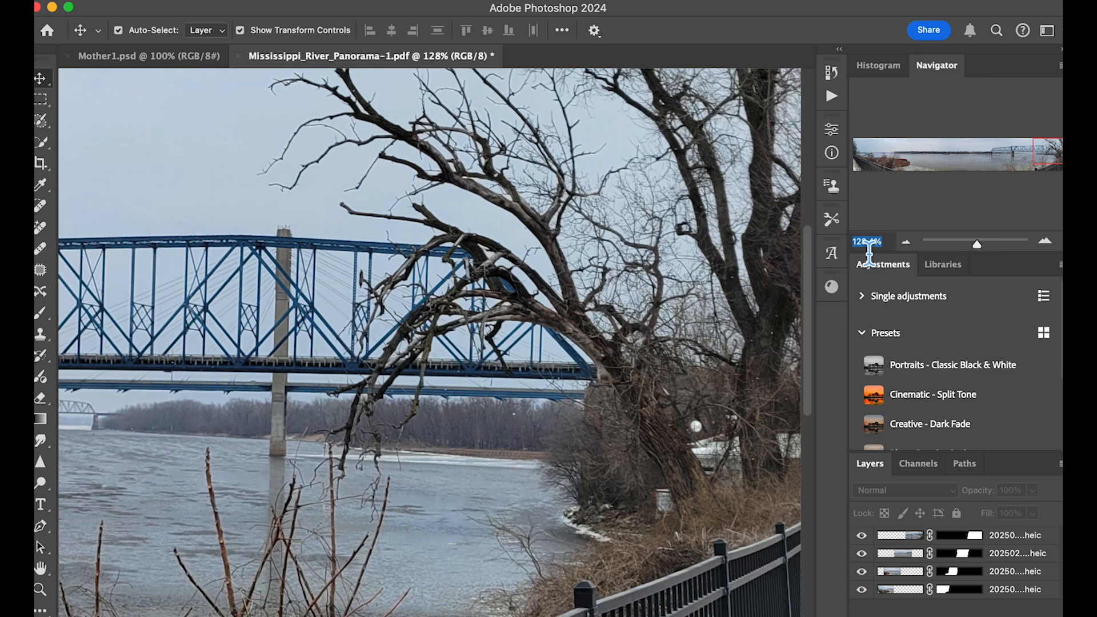
pyautogui.write('19')
pyautogui.press('Return')
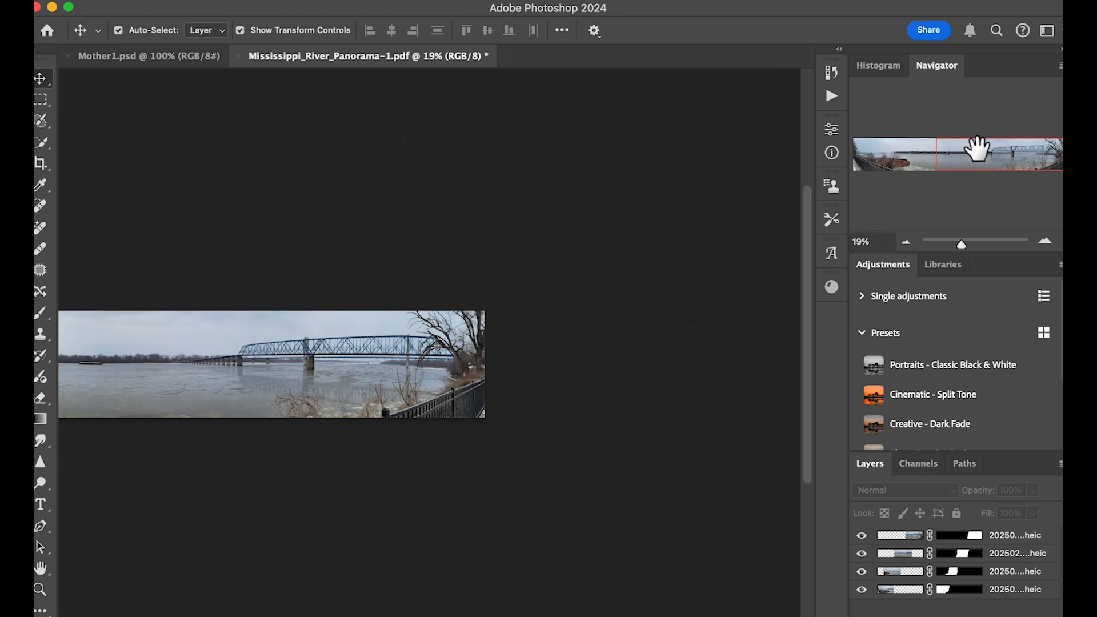
pyautogui.click(977, 148)
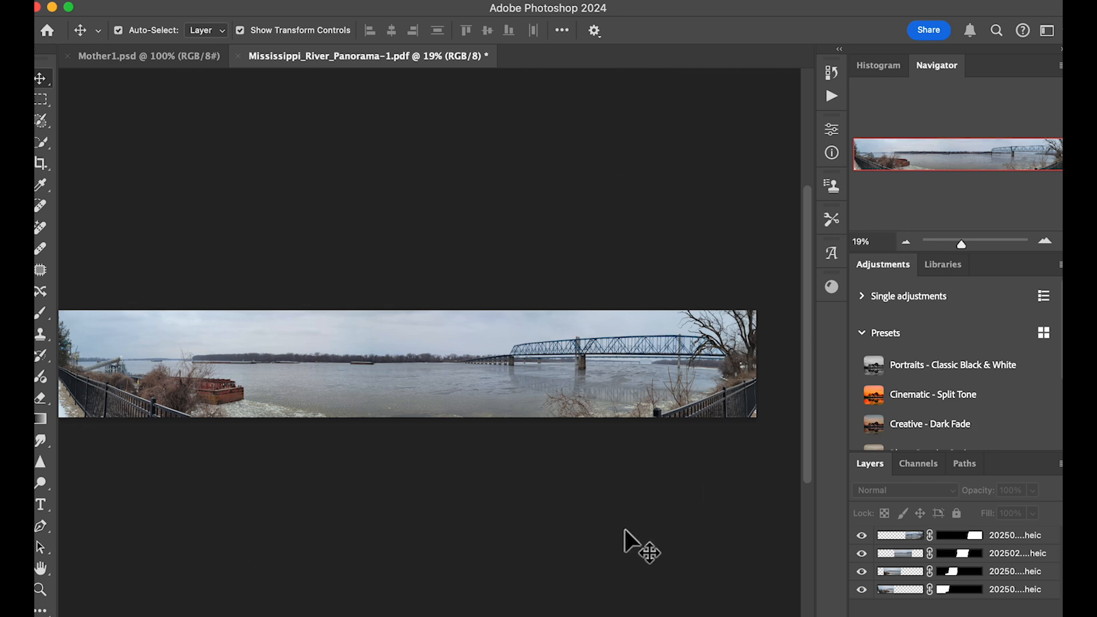
pyautogui.moveTo(540, 616); pyautogui.dragTo(545, 616)
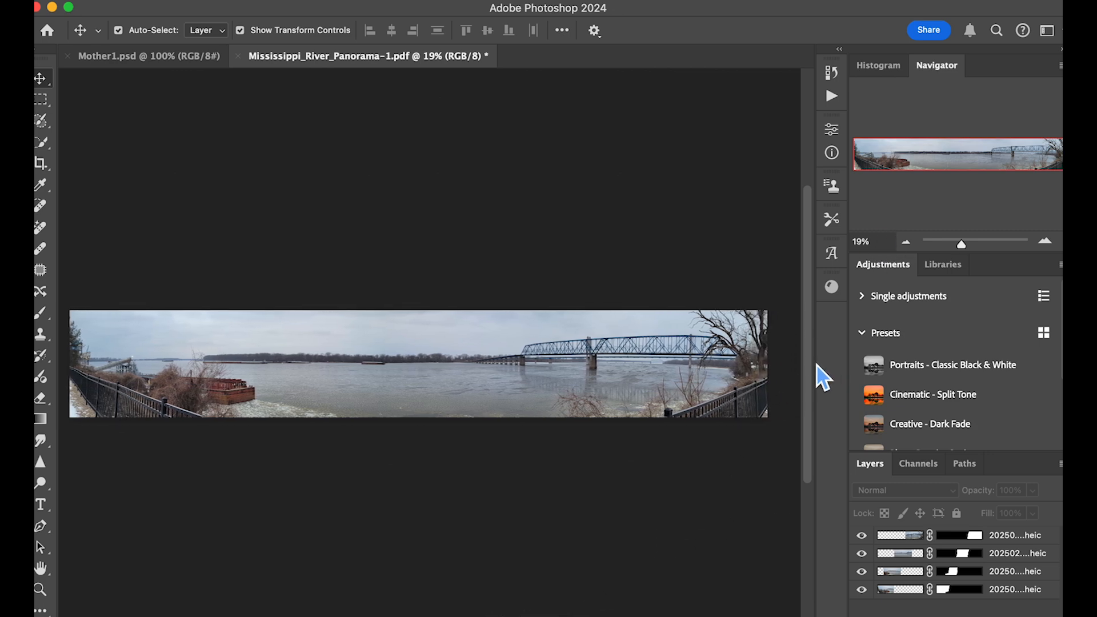
# Step: Start the Photomerge automation and set its source files to come from a folder
pyautogui.moveTo(816, 366); pyautogui.dragTo(818, 399)
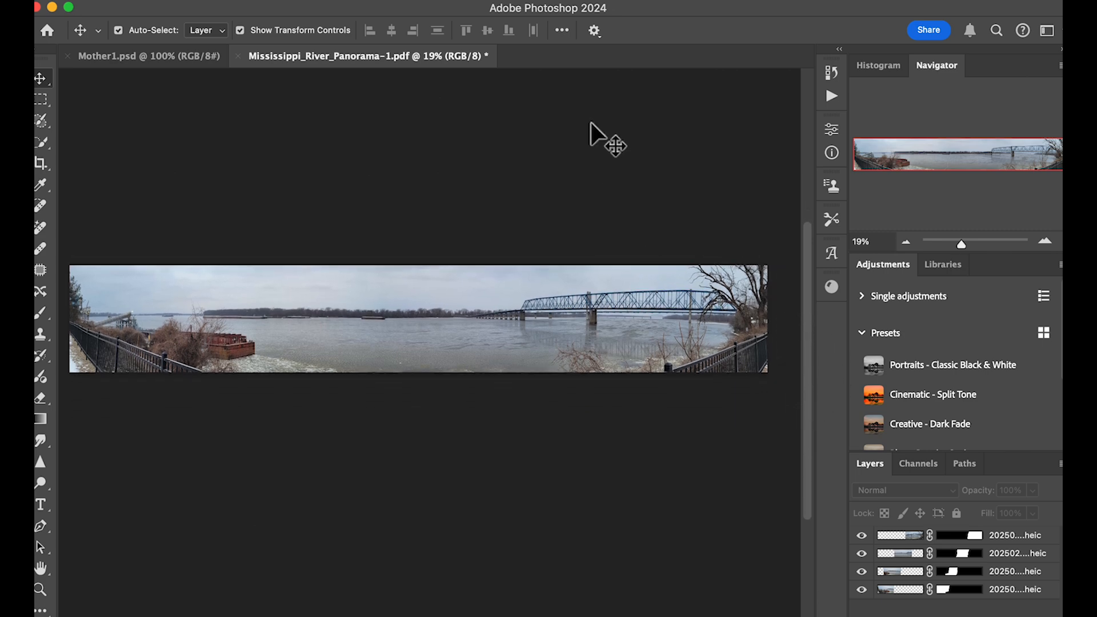
pyautogui.click(190, 1)
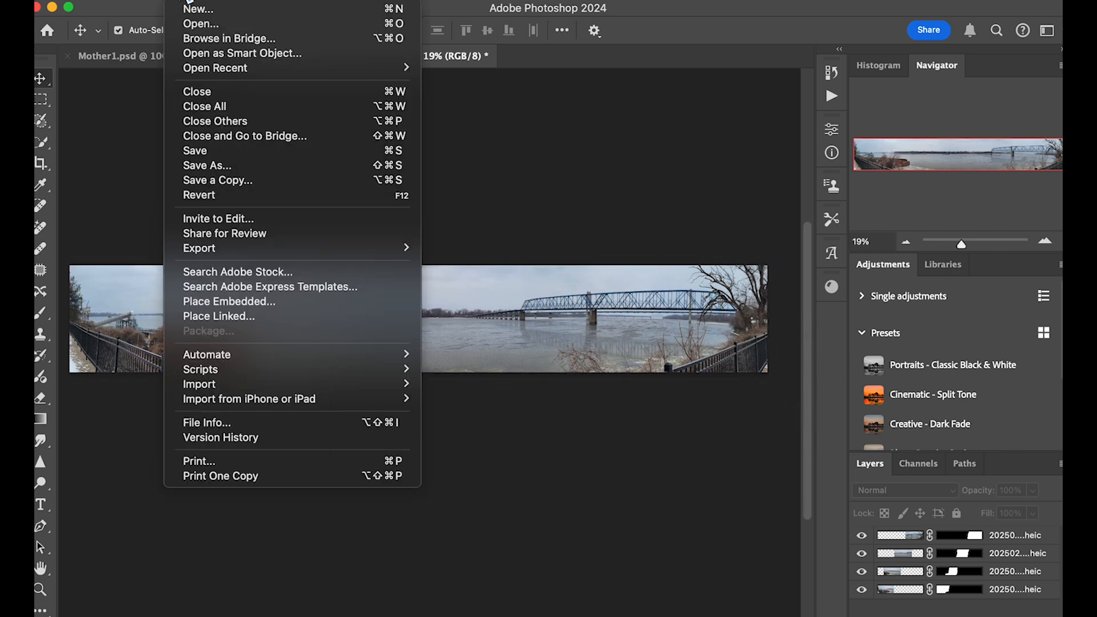
pyautogui.moveTo(249, 358)
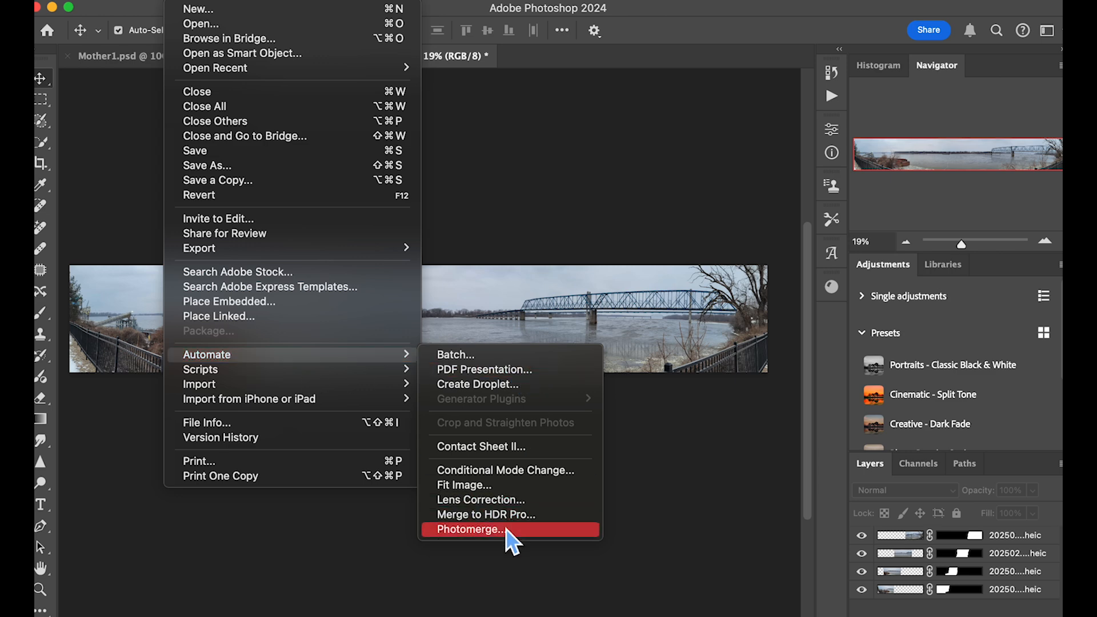
pyautogui.click(510, 531)
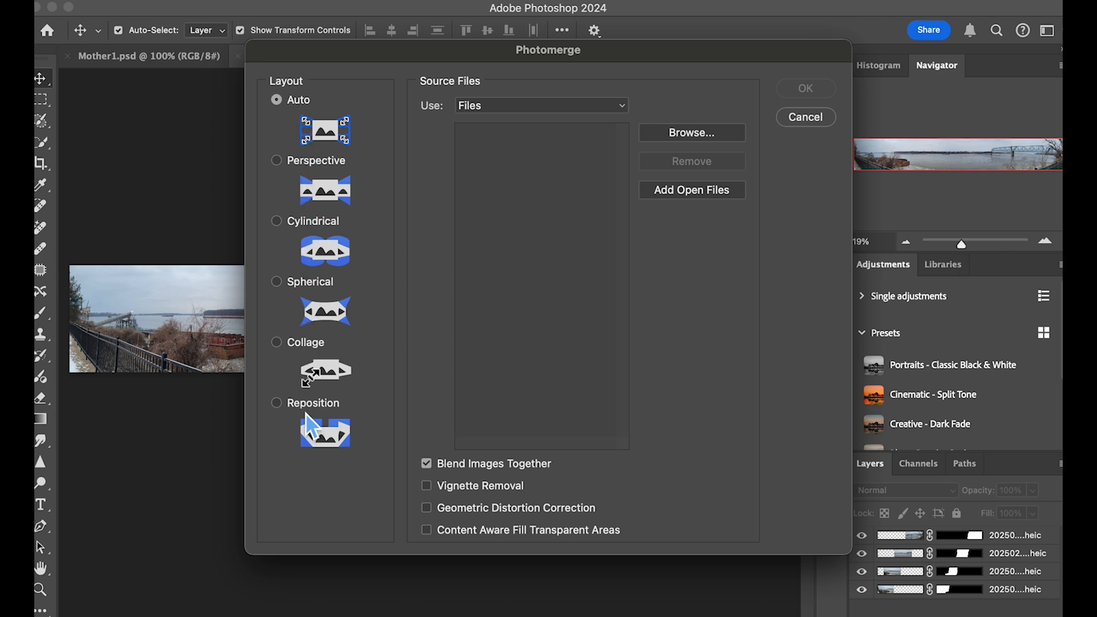
pyautogui.click(544, 108)
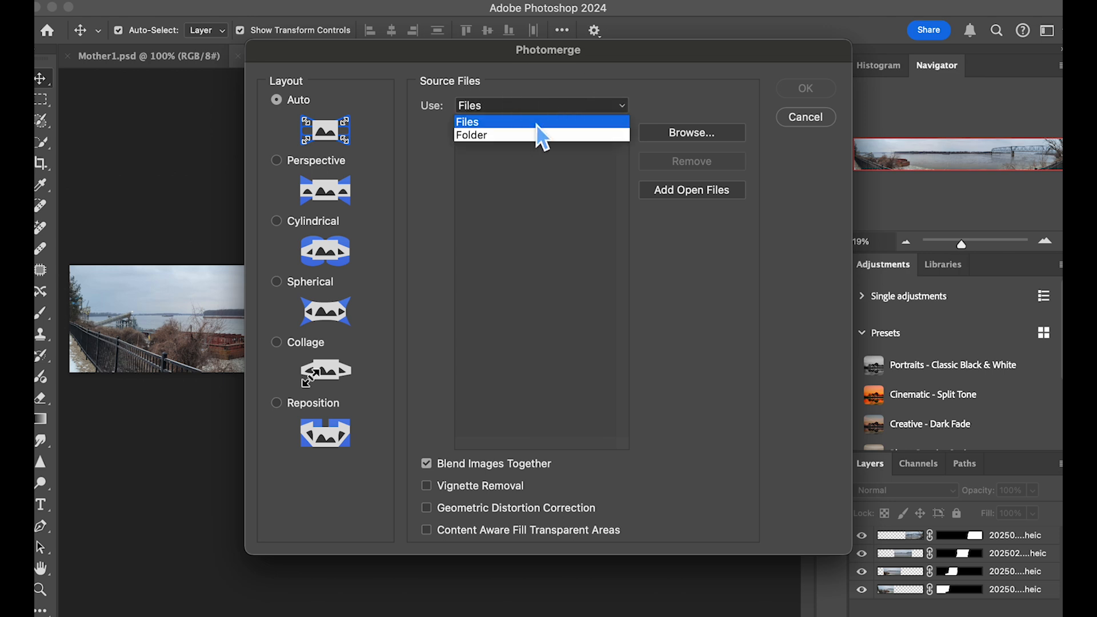
pyautogui.click(541, 136)
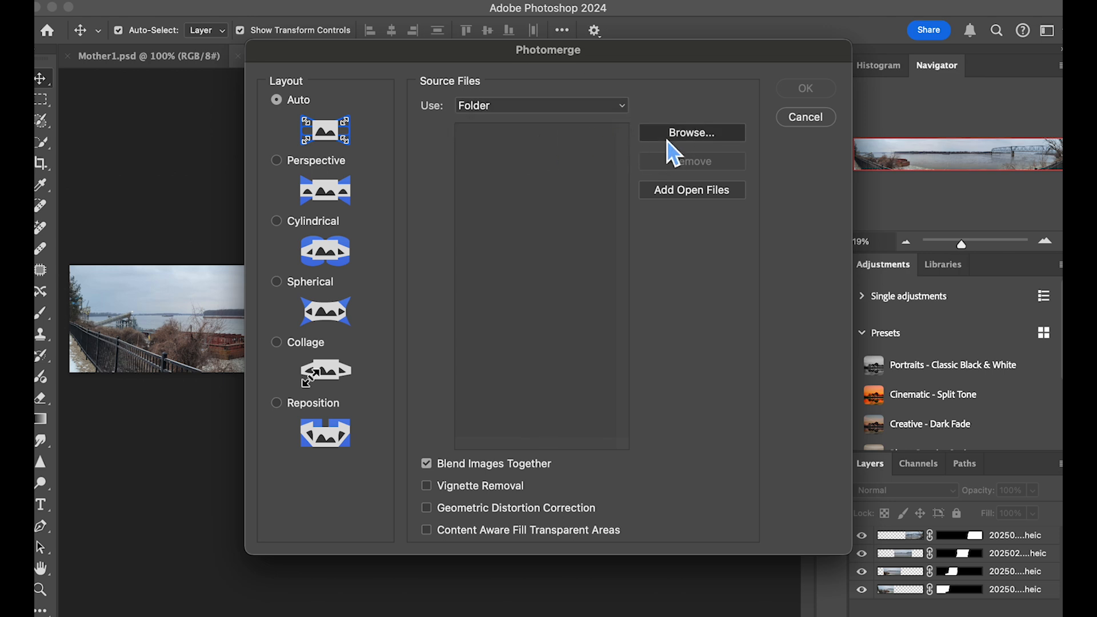
# Step: Load the Panorama "Stitching" Tutorial folder from the Desktop and merge its photos with the Auto layout and image blending
pyautogui.click(669, 137)
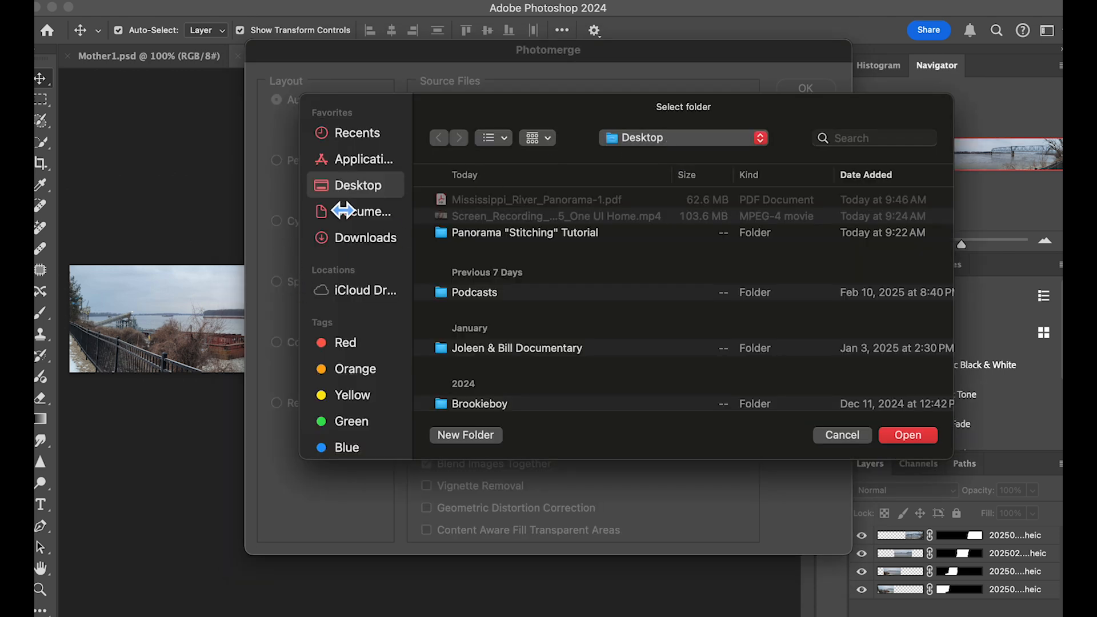
pyautogui.click(464, 235)
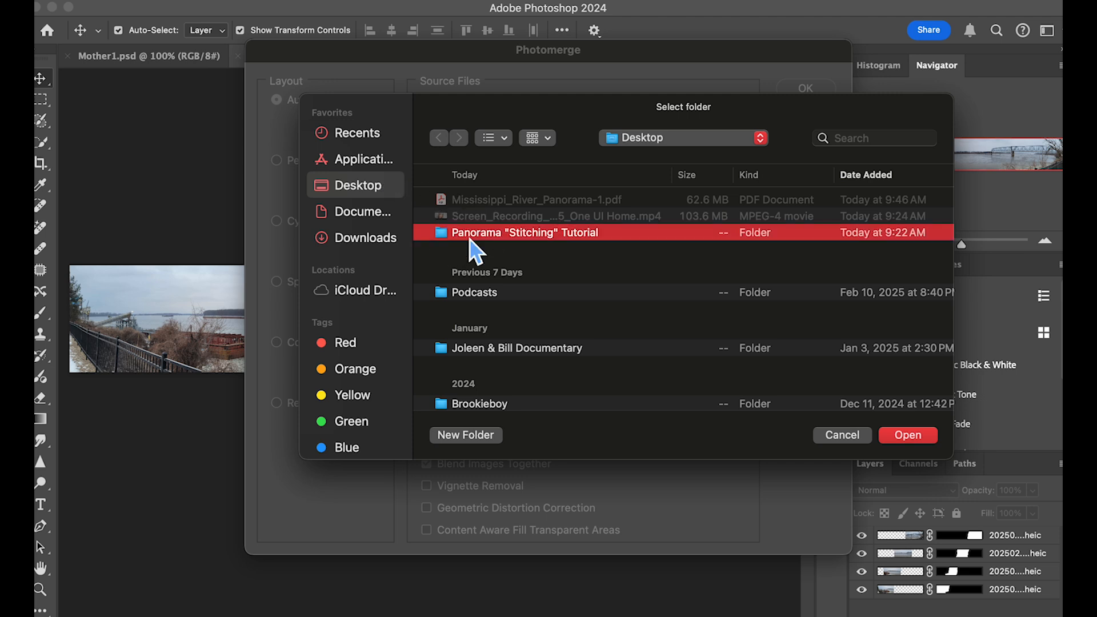
pyautogui.click(903, 437)
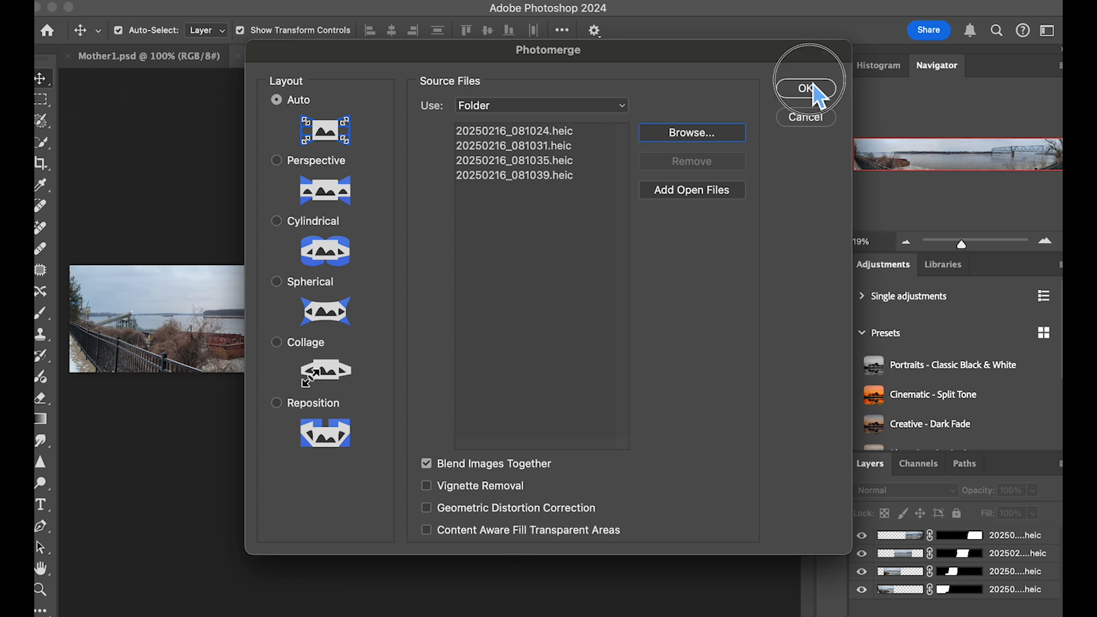
pyautogui.click(807, 89)
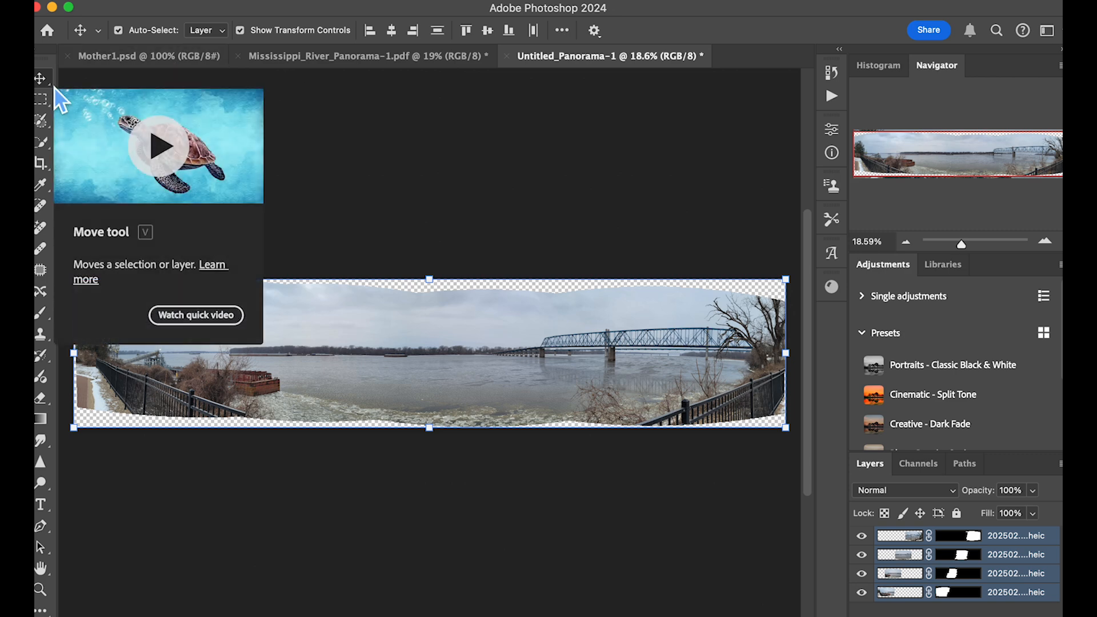
# Step: Select the Move tool briefly, and activate the Crop tool on the merged panorama
pyautogui.rightClick(41, 79)
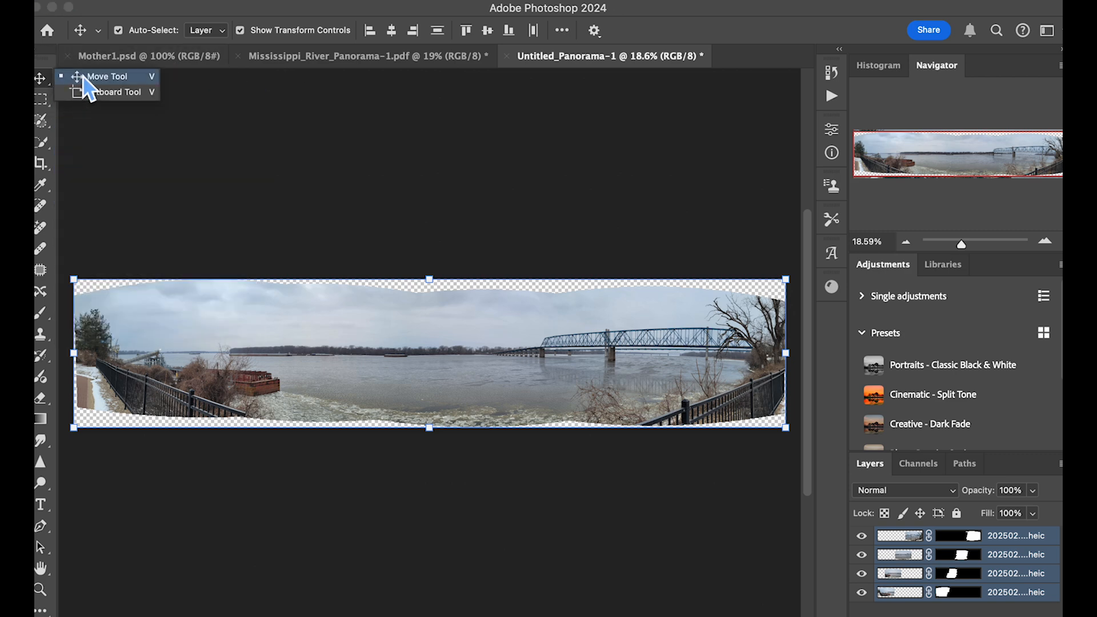
pyautogui.click(86, 77)
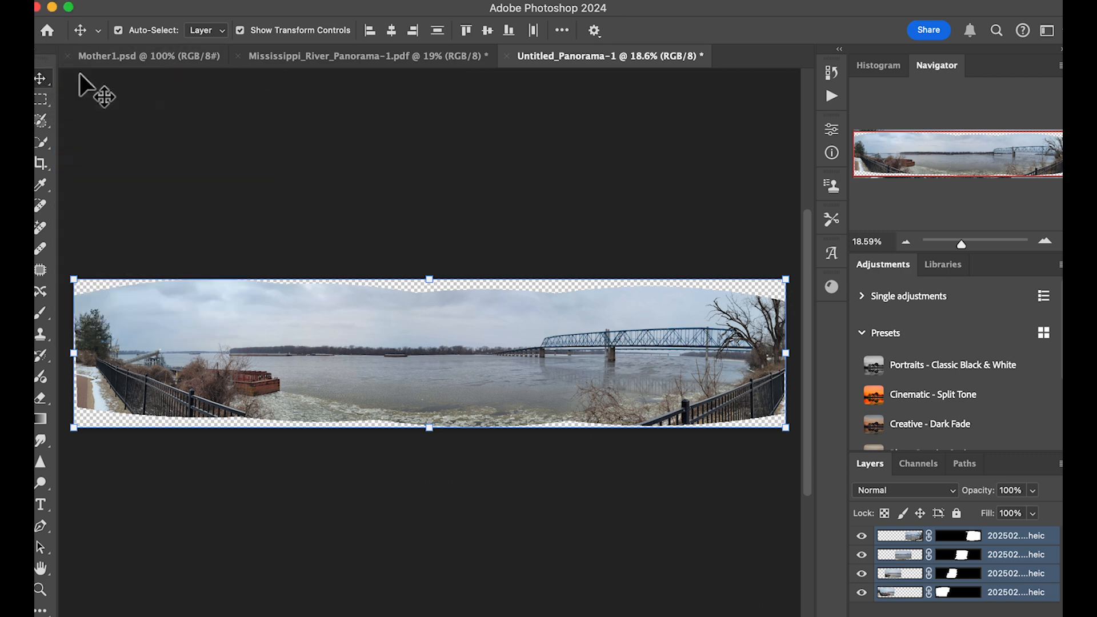
pyautogui.click(53, 167)
pyautogui.rightClick(54, 172)
pyautogui.click(82, 166)
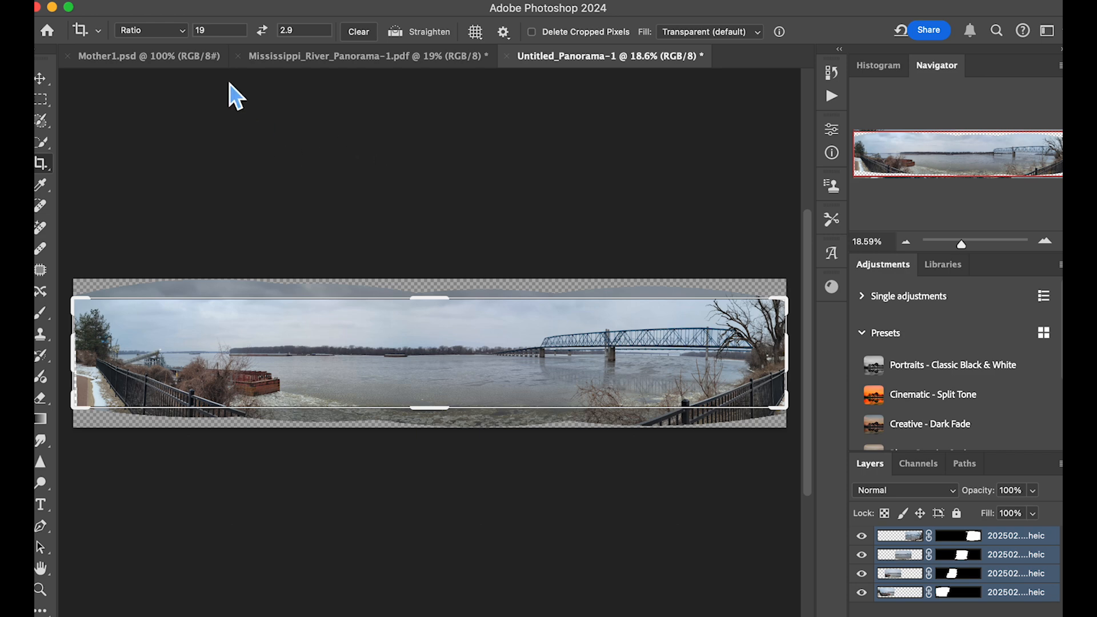
# Step: Try the W x H x Resolution crop preset, swapping its width and height and swapping them back
pyautogui.click(169, 33)
pyautogui.click(169, 48)
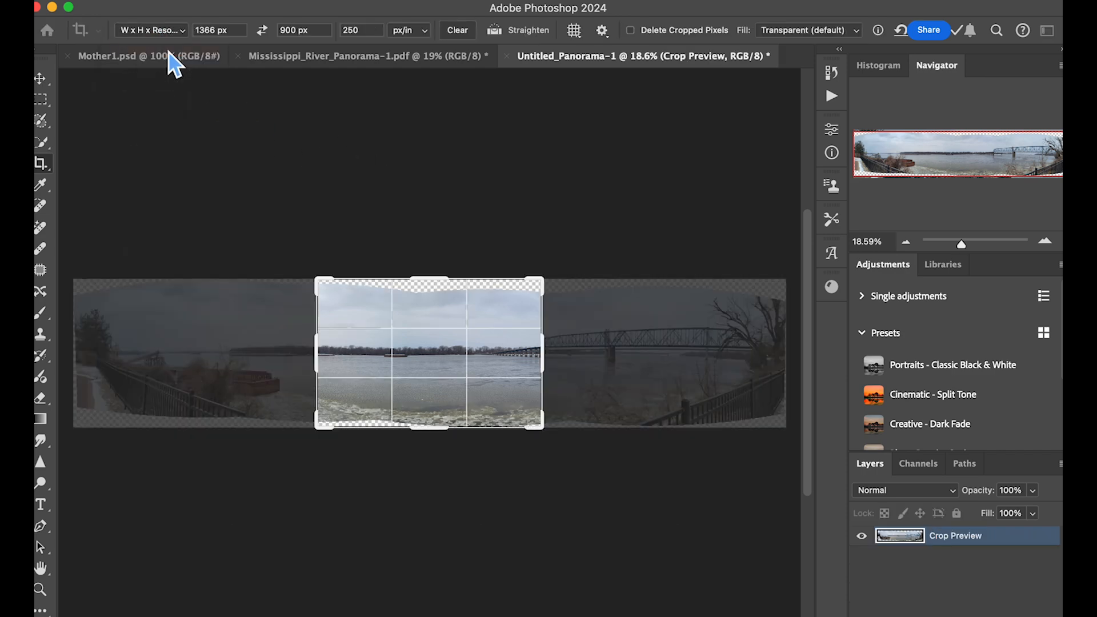
pyautogui.click(262, 32)
pyautogui.click(262, 32)
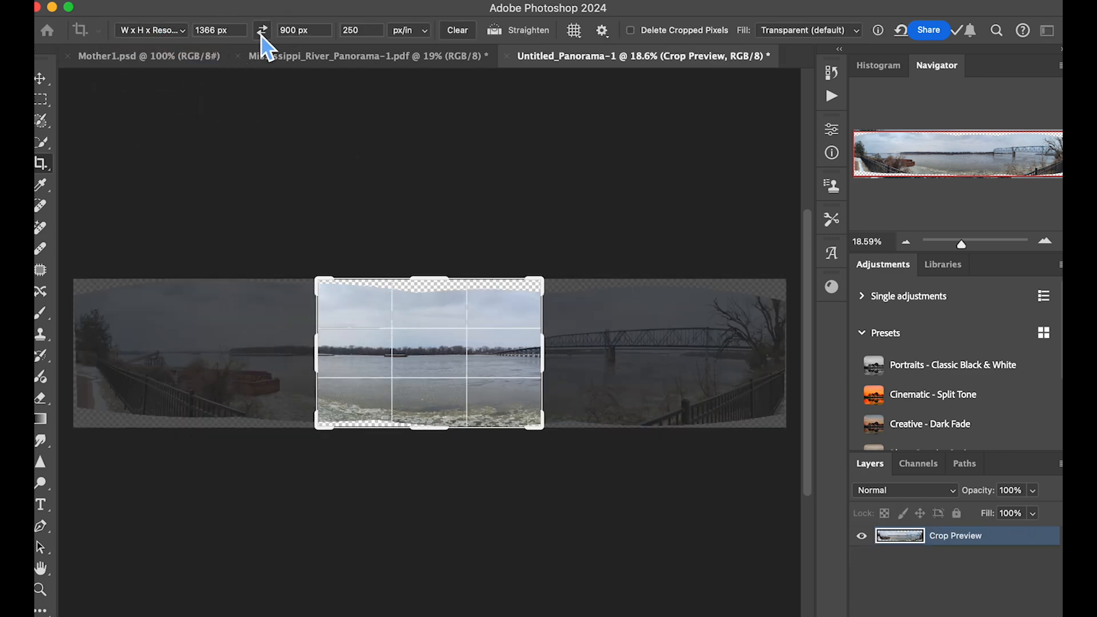
# Step: Try the 4 : 5 (8 : 10) crop preset in both orientations, widening the crop frame to the panorama's tree-and-fence end
pyautogui.click(186, 32)
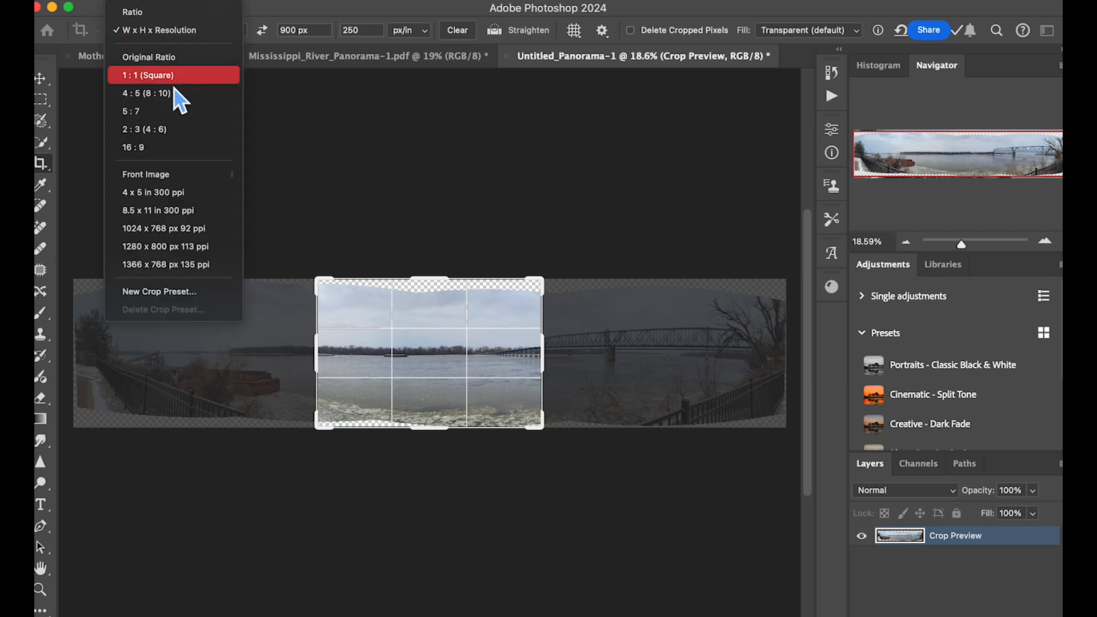
pyautogui.click(171, 95)
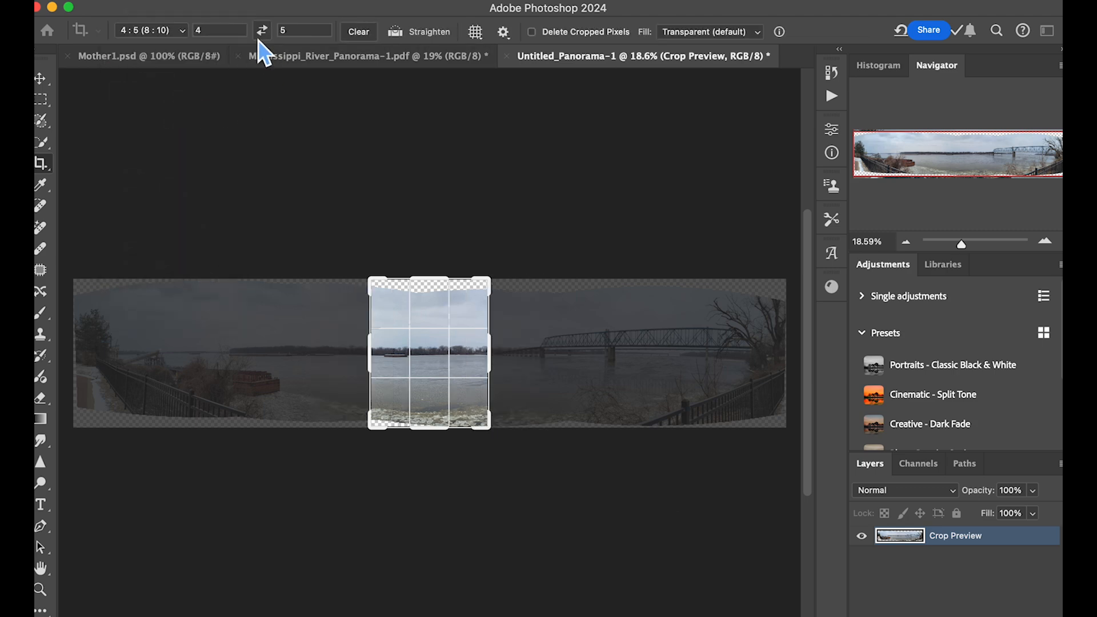
pyautogui.click(262, 32)
pyautogui.moveTo(339, 360); pyautogui.dragTo(205, 359)
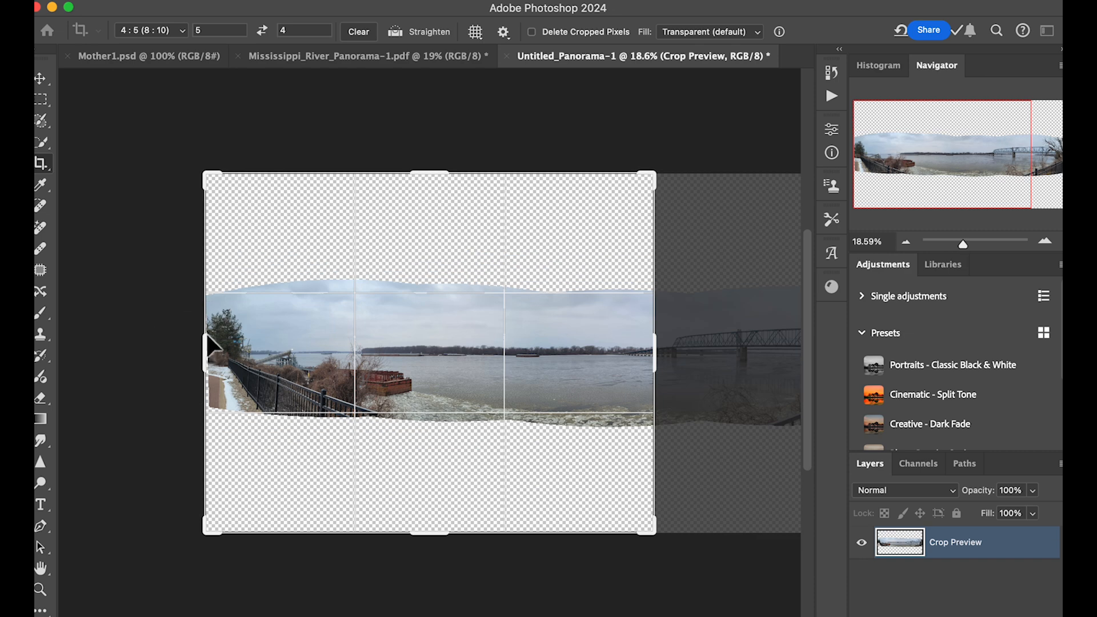
pyautogui.click(264, 32)
# Step: Try the 16 : 9 crop preset, swapping its dimensions and back, and widen the crop frame toward the bridge
pyautogui.click(176, 31)
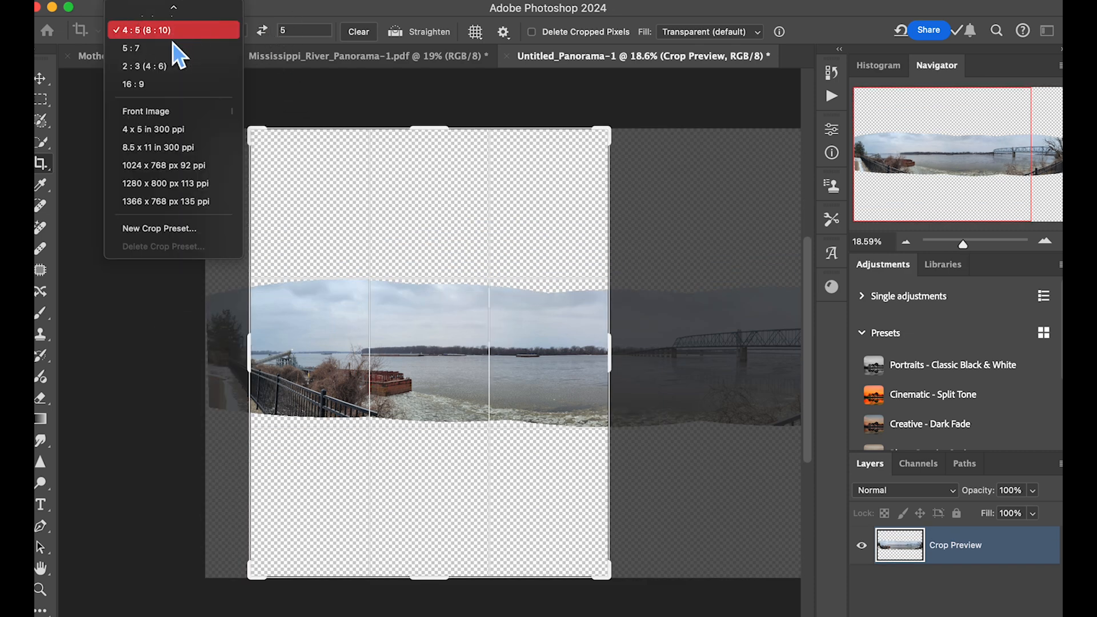
pyautogui.click(149, 80)
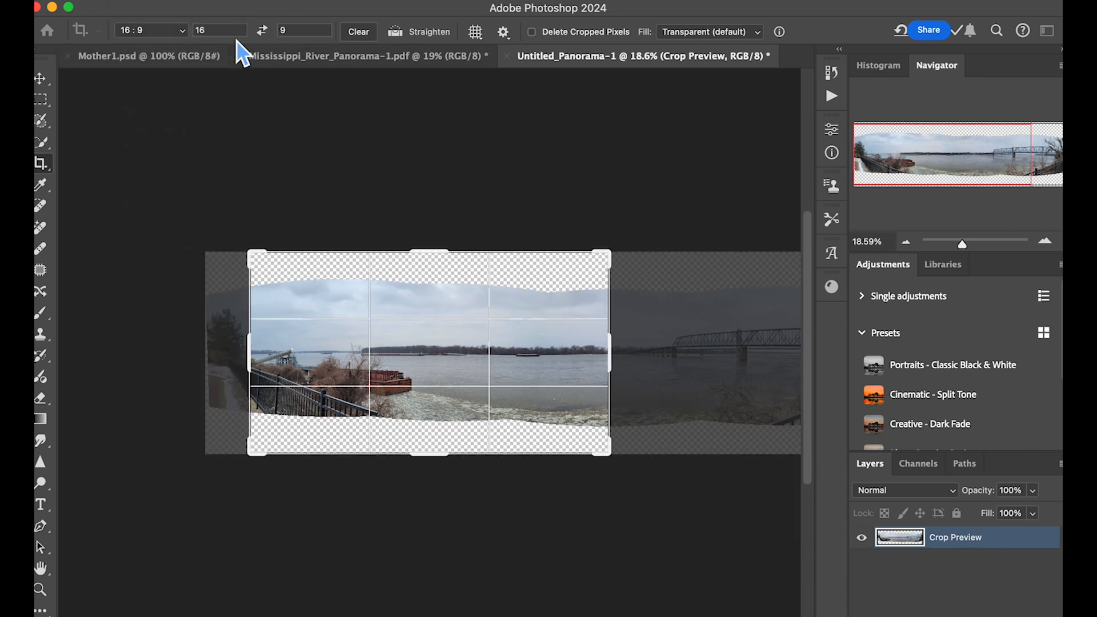
pyautogui.click(262, 32)
pyautogui.click(263, 32)
pyautogui.moveTo(611, 364); pyautogui.dragTo(670, 364)
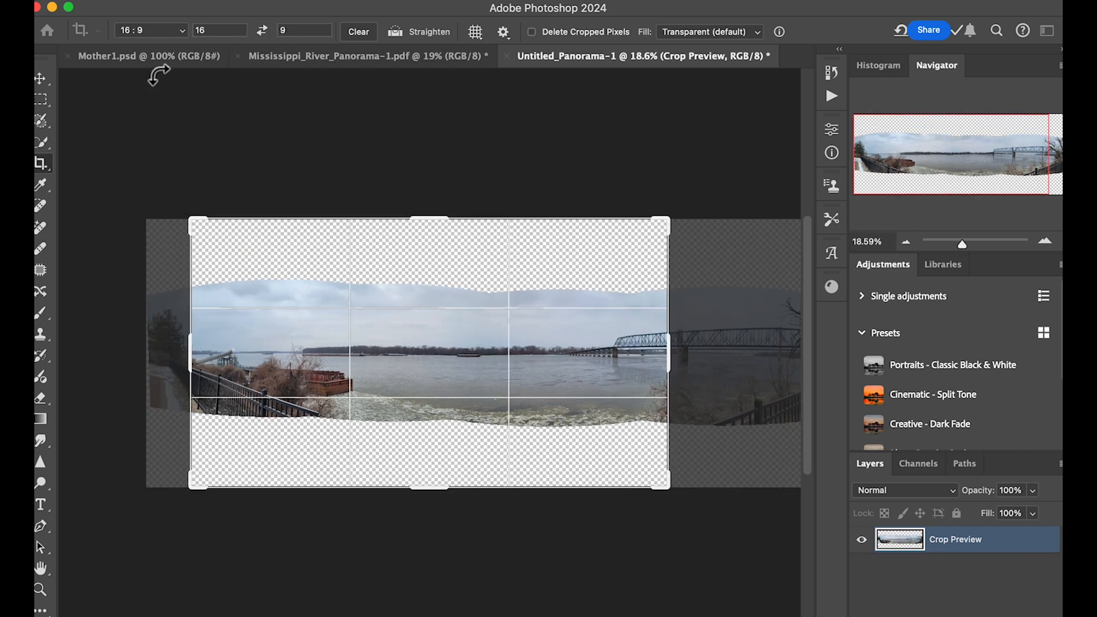
# Step: Switch the crop preset to a custom Ratio and set it to 19 by 3
pyautogui.click(163, 35)
pyautogui.moveTo(174, 6)
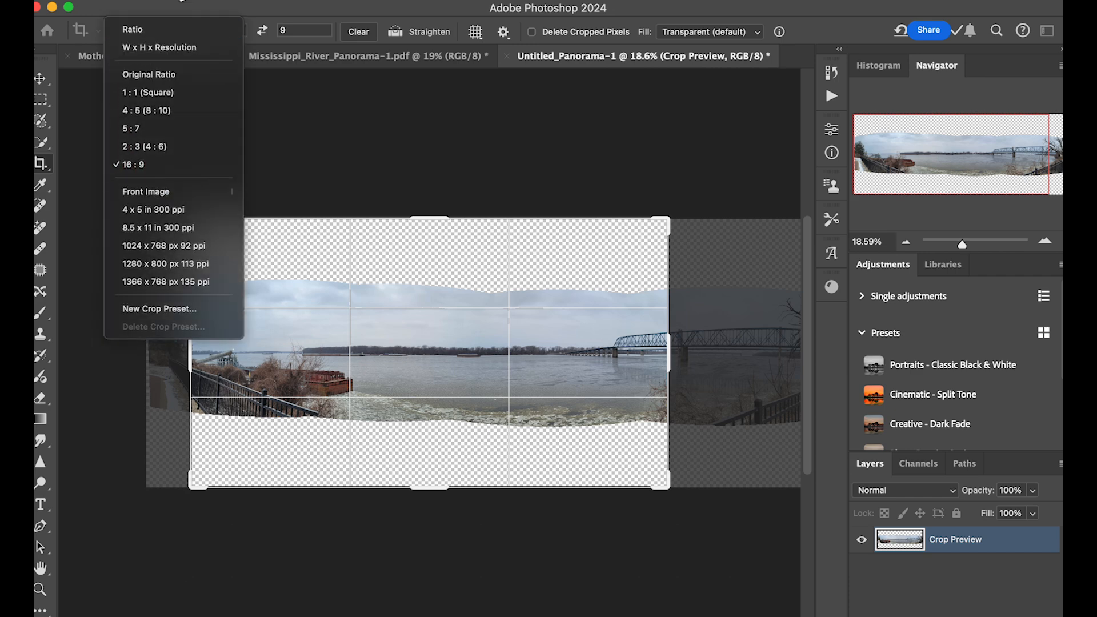
pyautogui.click(157, 31)
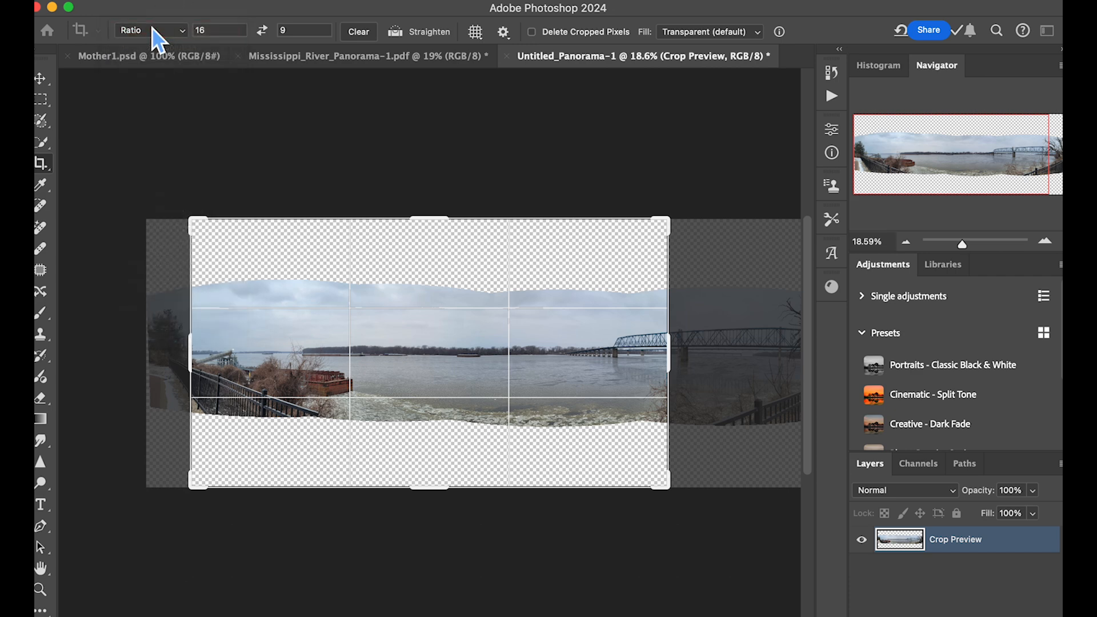
pyautogui.click(213, 32)
pyautogui.write('19')
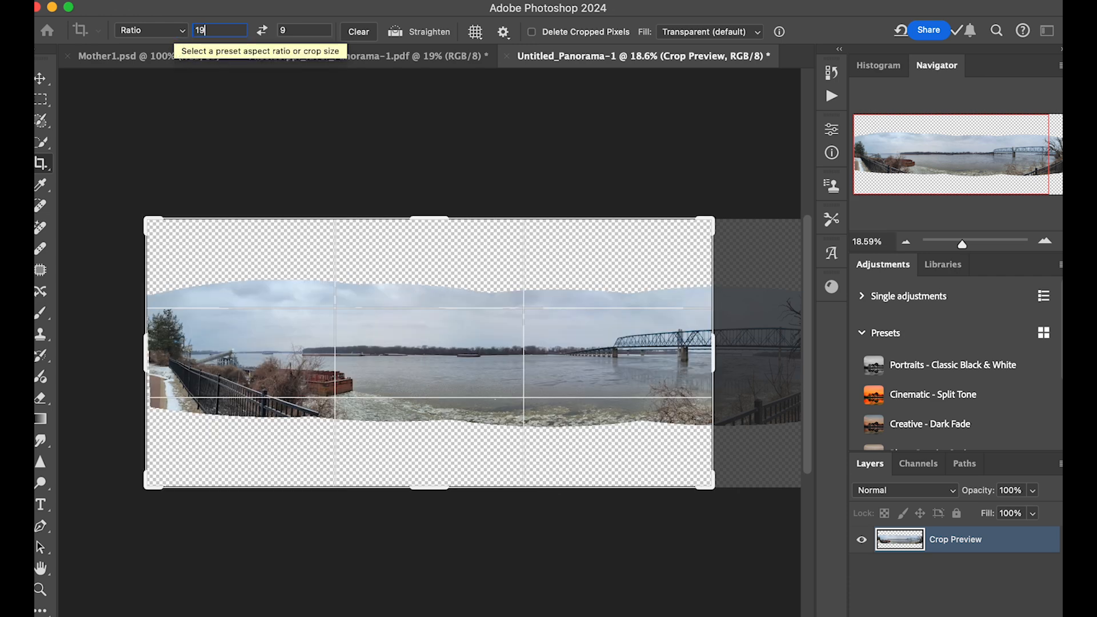
pyautogui.click(292, 31)
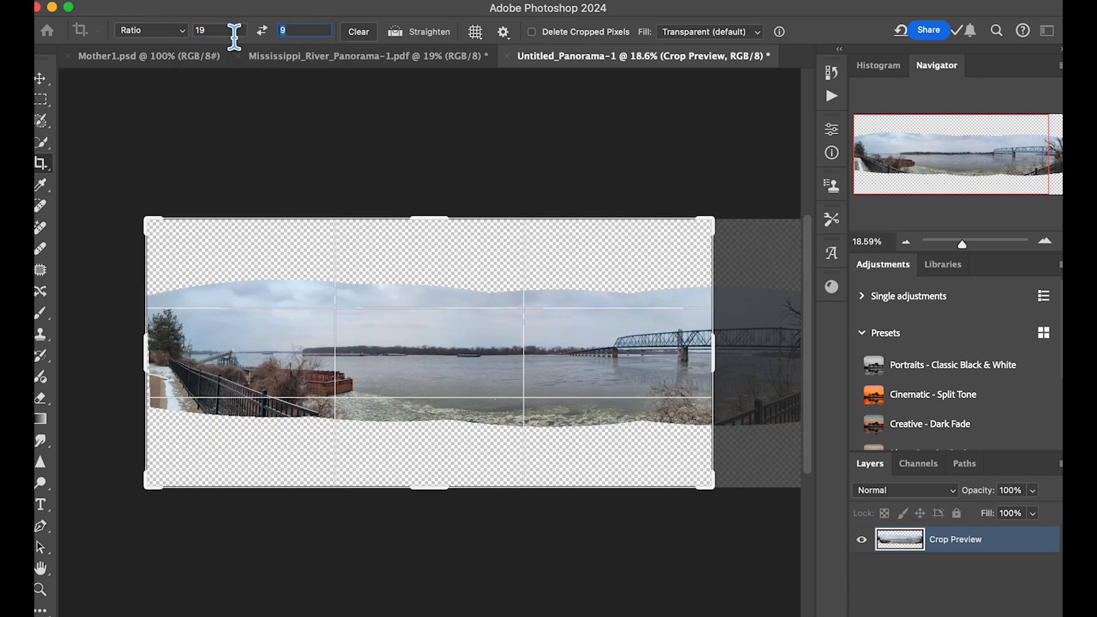
pyautogui.write('3')
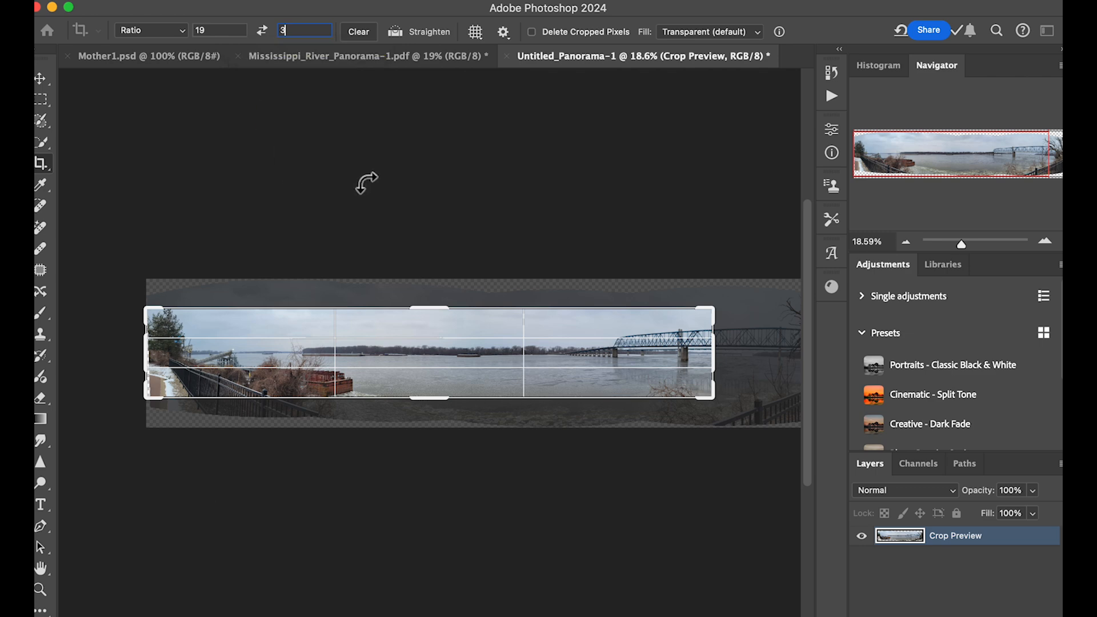
# Step: Widen the crop frame across the whole panorama and reposition the image inside it, checking the fence end at about 28.65% zoom
pyautogui.moveTo(725, 364); pyautogui.dragTo(797, 362)
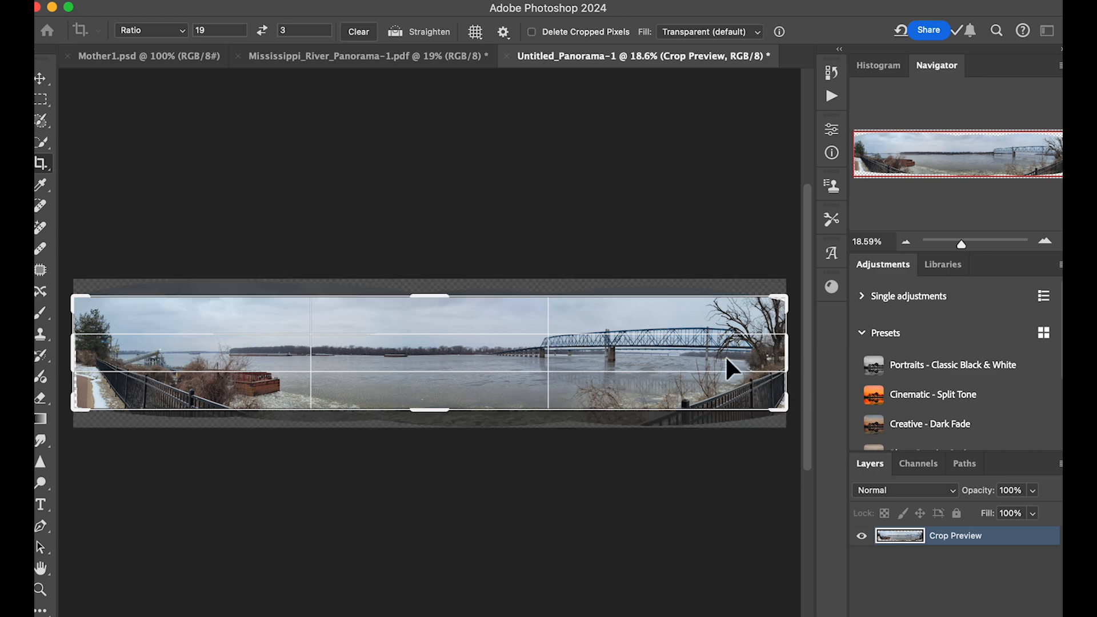
pyautogui.moveTo(455, 350)
pyautogui.mouseDown()
pyautogui.moveTo(468, 360)
pyautogui.moveTo(445, 356)
pyautogui.mouseUp()
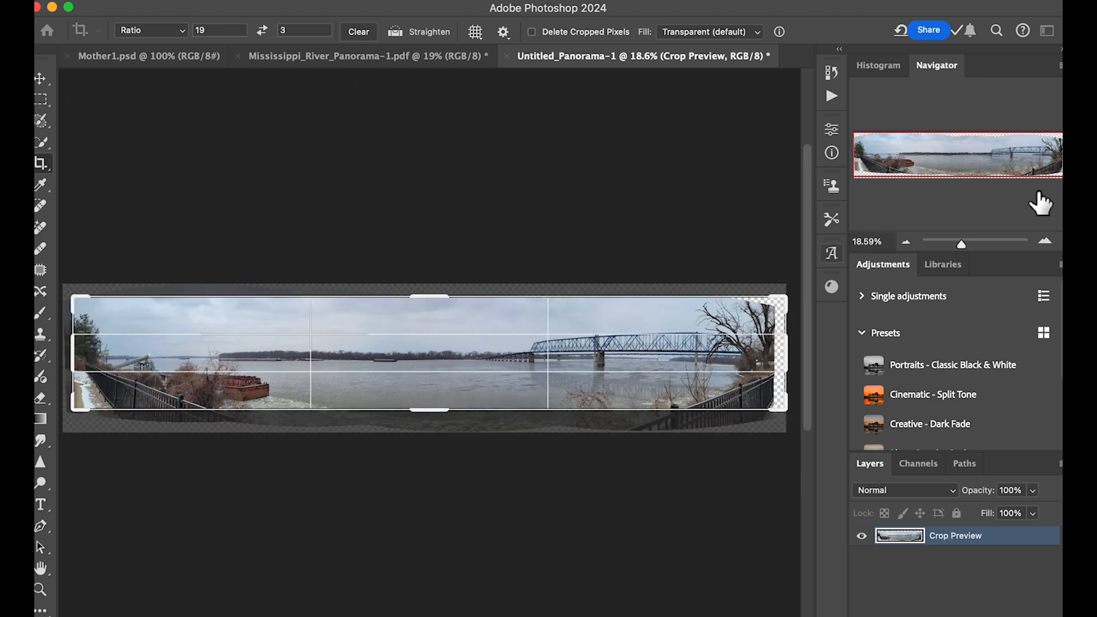
pyautogui.moveTo(964, 245); pyautogui.dragTo(968, 252)
pyautogui.moveTo(944, 167); pyautogui.dragTo(908, 157)
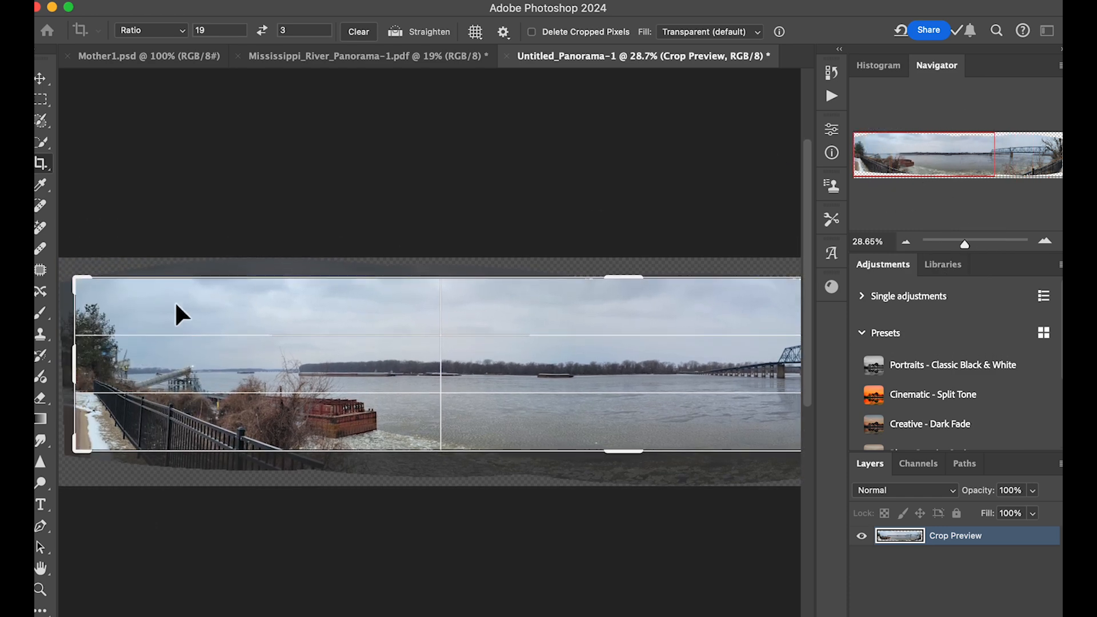
pyautogui.moveTo(170, 310); pyautogui.dragTo(179, 315)
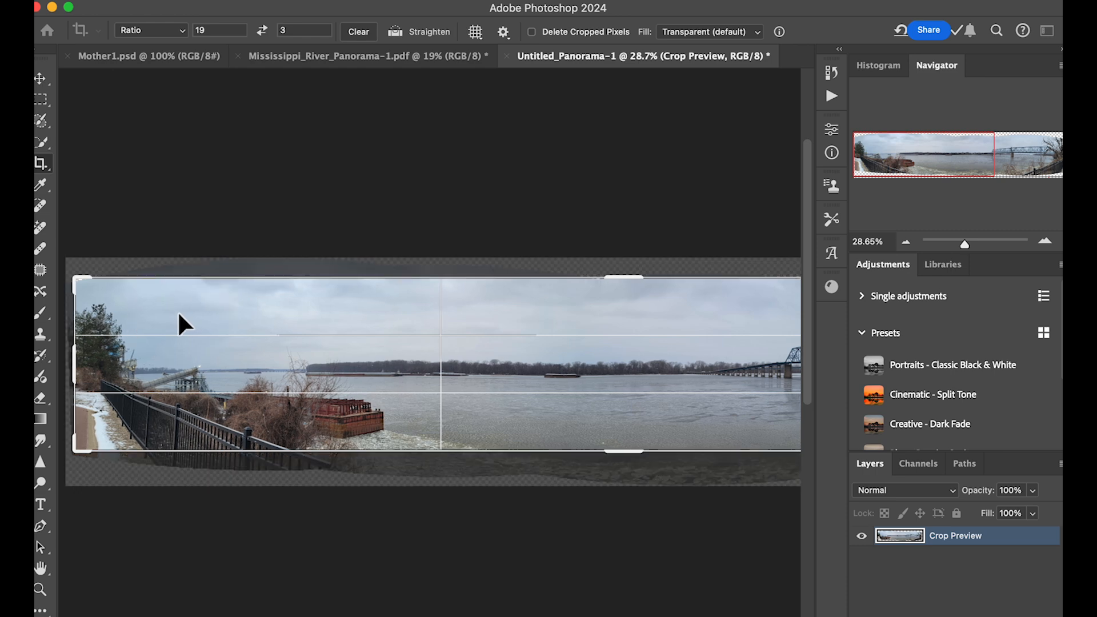
# Step: Set the crop ratio to 19 by 2.9, and adjust the image and frame to exclude the transparent strip beside the bare tree
pyautogui.doubleClick(283, 31)
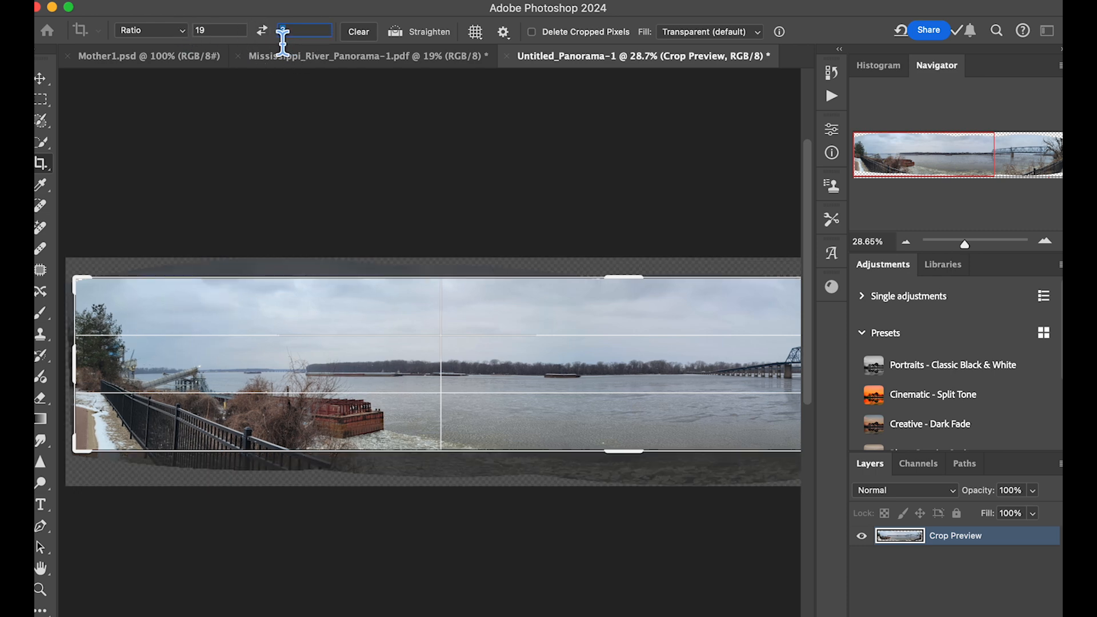
pyautogui.write('2.9')
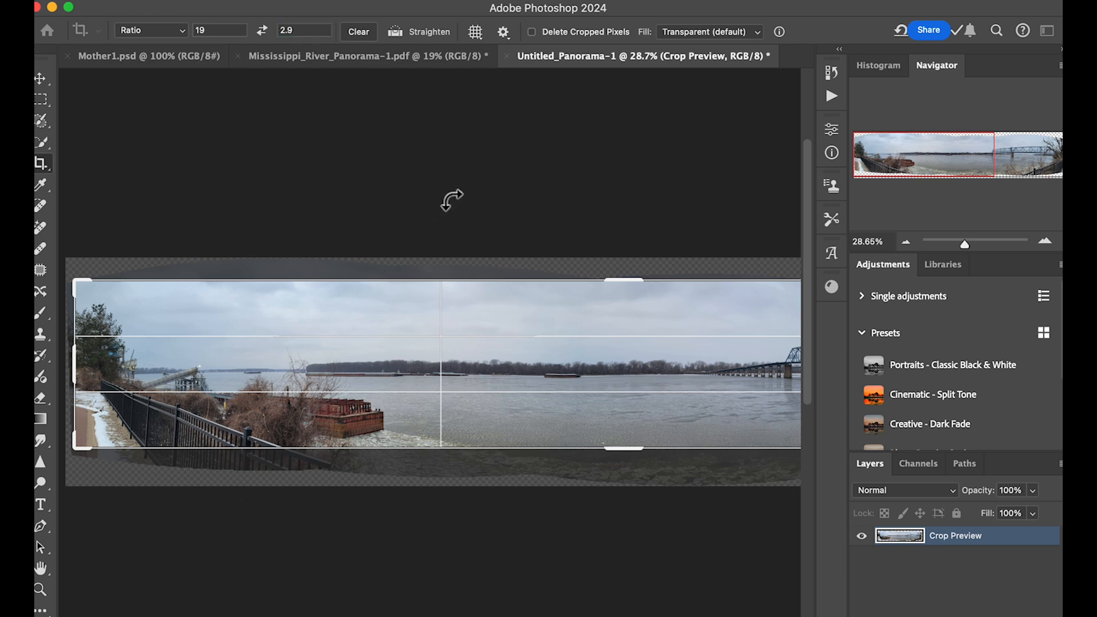
pyautogui.moveTo(174, 320); pyautogui.dragTo(170, 308)
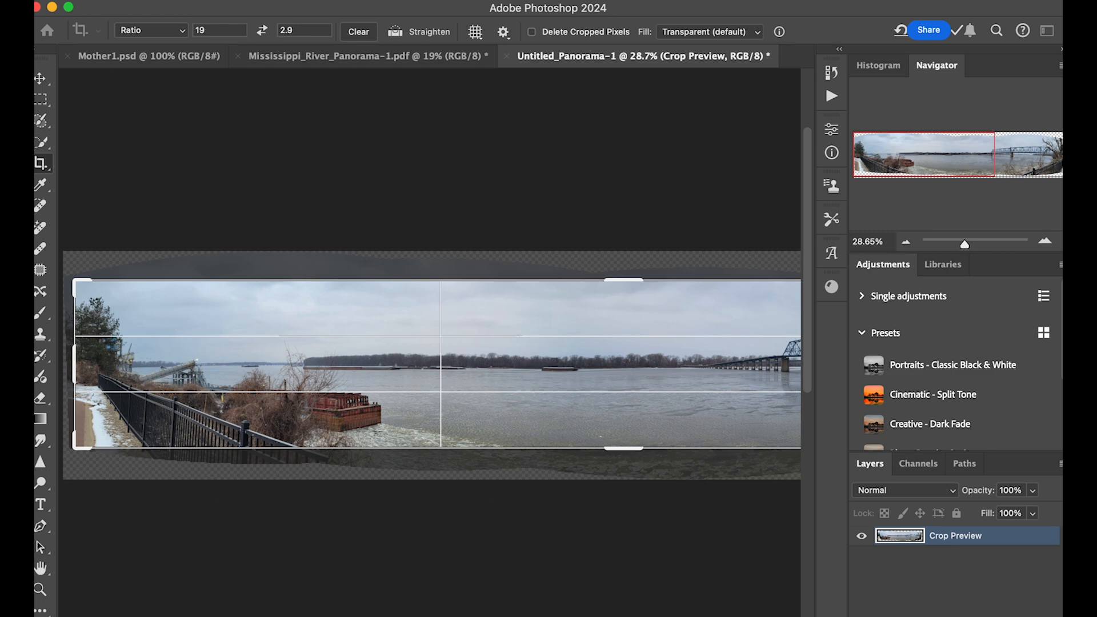
pyautogui.moveTo(359, 616); pyautogui.dragTo(558, 616)
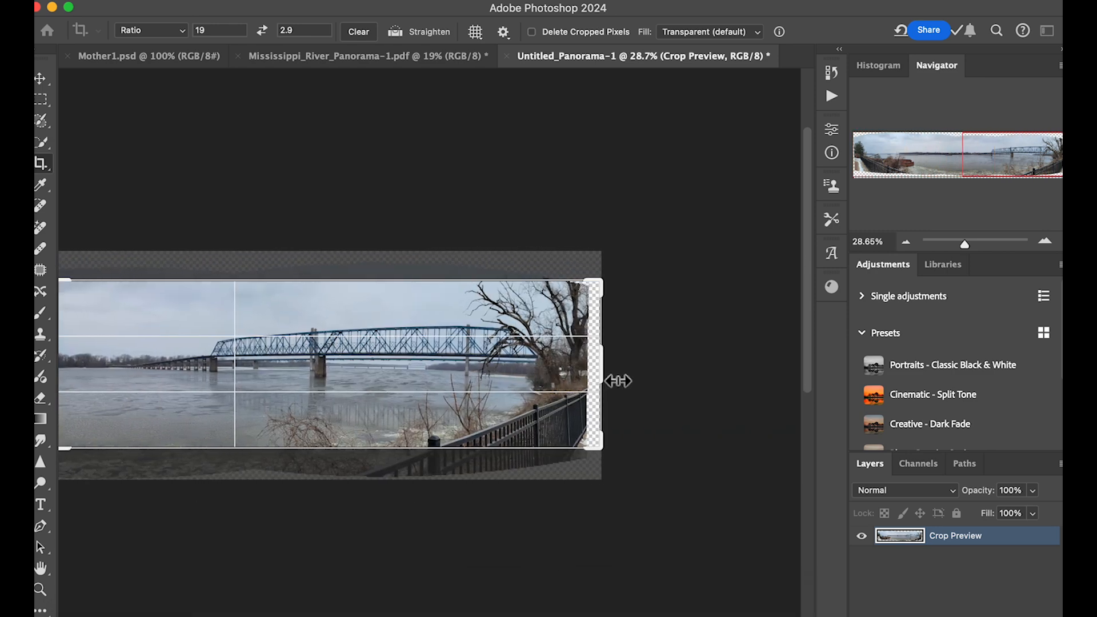
pyautogui.moveTo(612, 372); pyautogui.dragTo(597, 373)
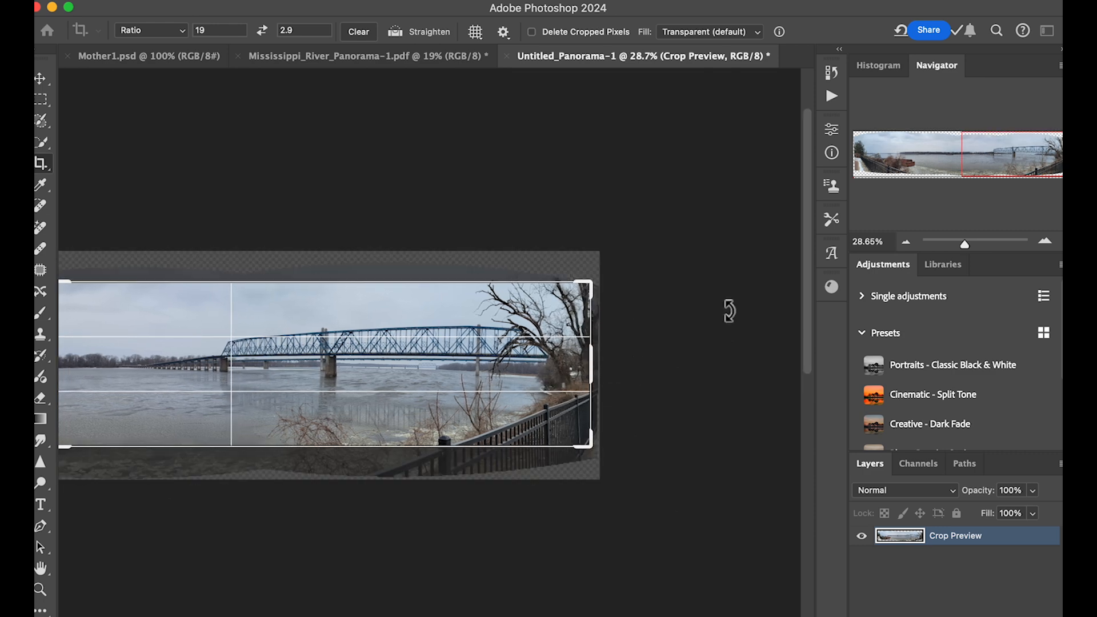
# Step: Reposition the panorama inside the crop frame to keep the transparent strips at both fence ends outside, working at about 54.88% zoom
pyautogui.moveTo(965, 252); pyautogui.dragTo(976, 253)
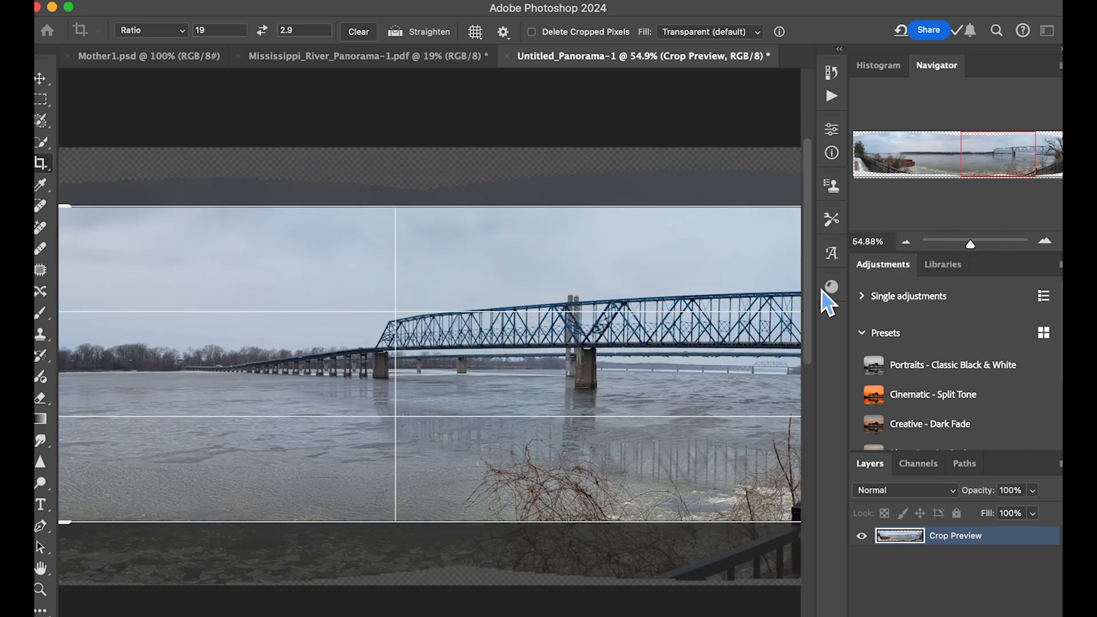
pyautogui.hscroll(10, 390, 344)
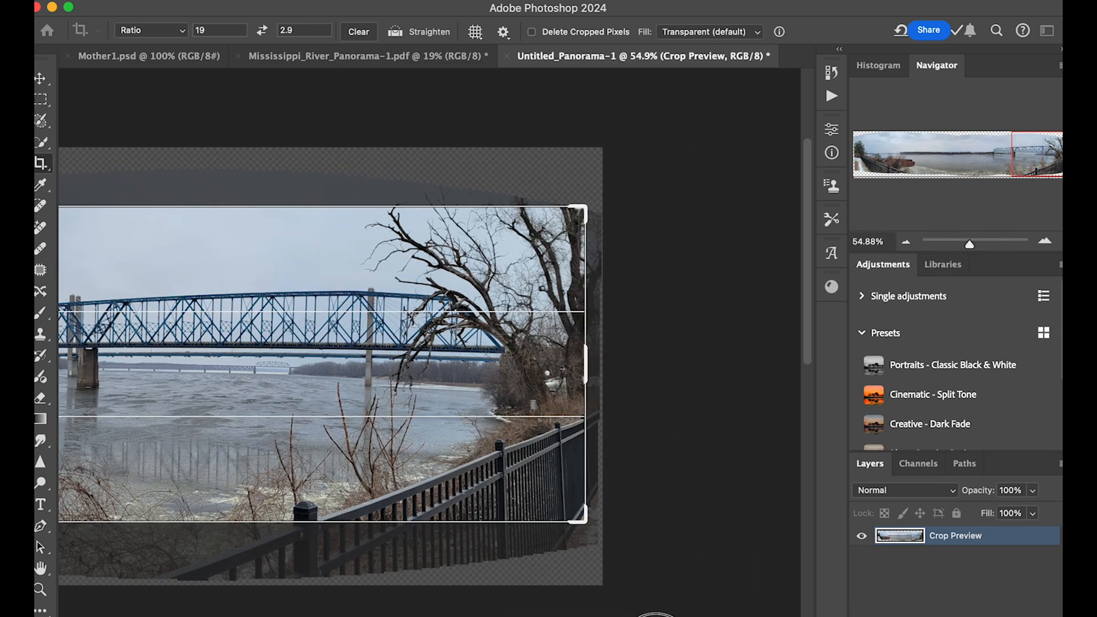
pyautogui.moveTo(514, 241); pyautogui.dragTo(505, 232)
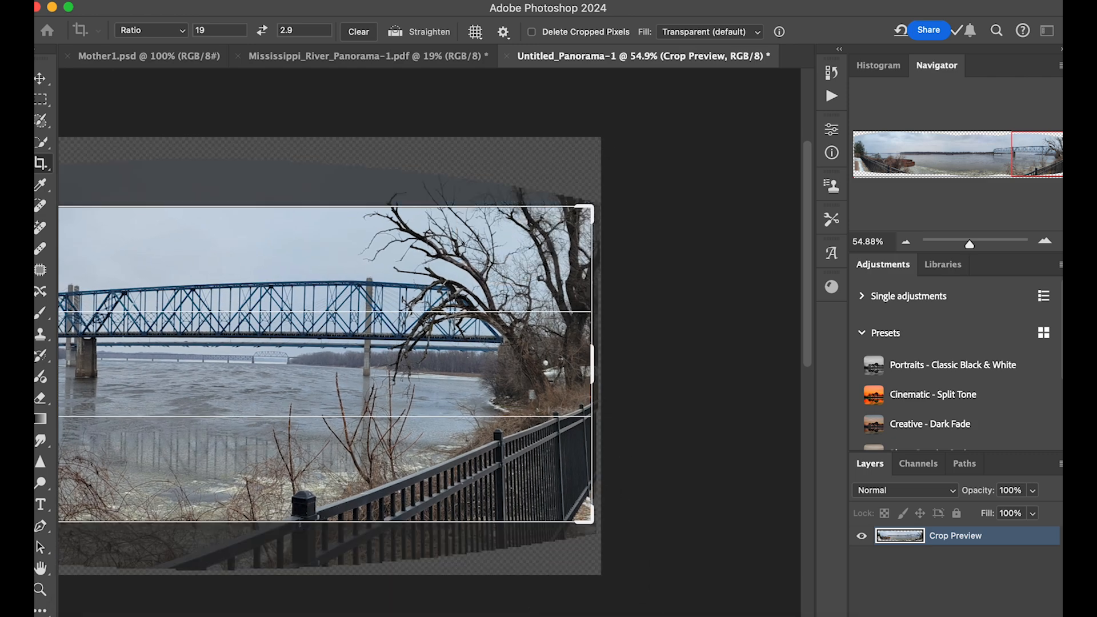
pyautogui.moveTo(621, 616); pyautogui.dragTo(393, 616)
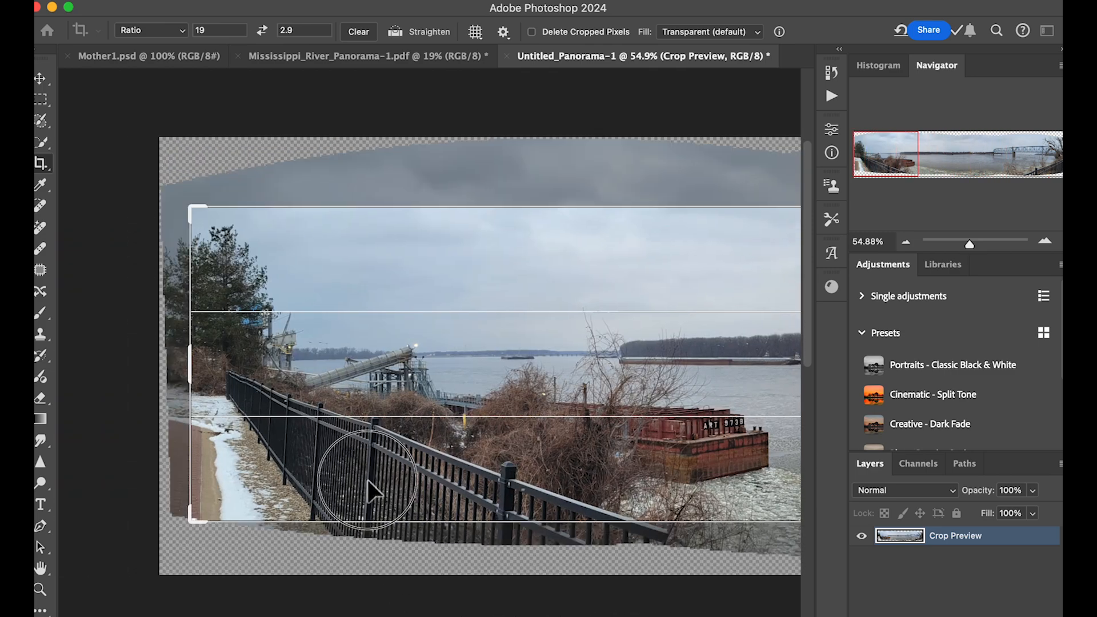
pyautogui.moveTo(368, 479); pyautogui.dragTo(367, 484)
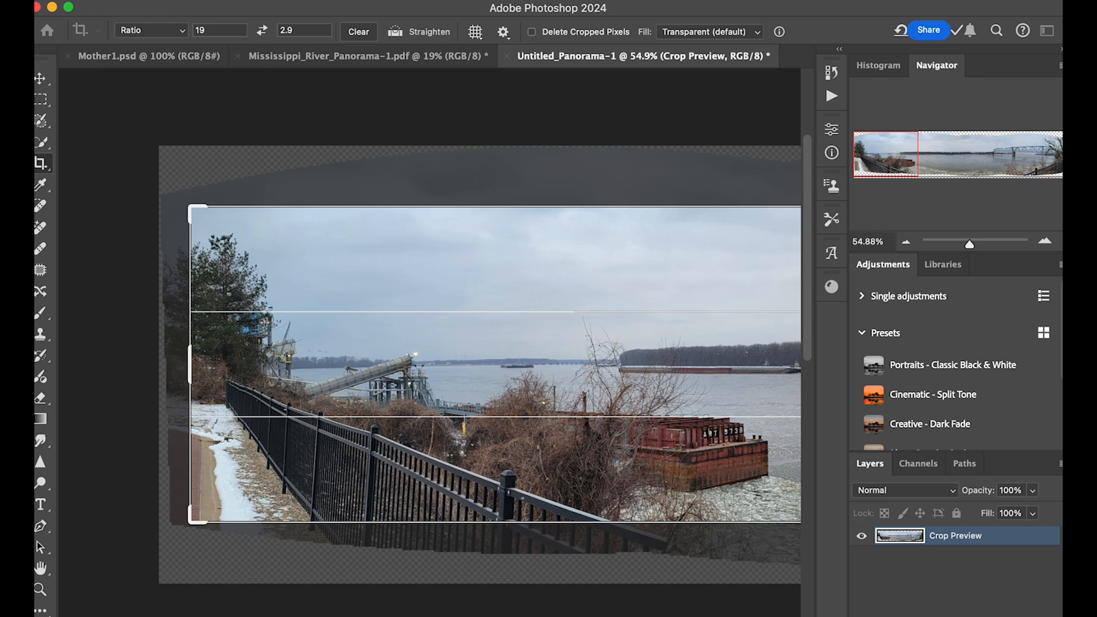
pyautogui.moveTo(376, 615); pyautogui.dragTo(622, 616)
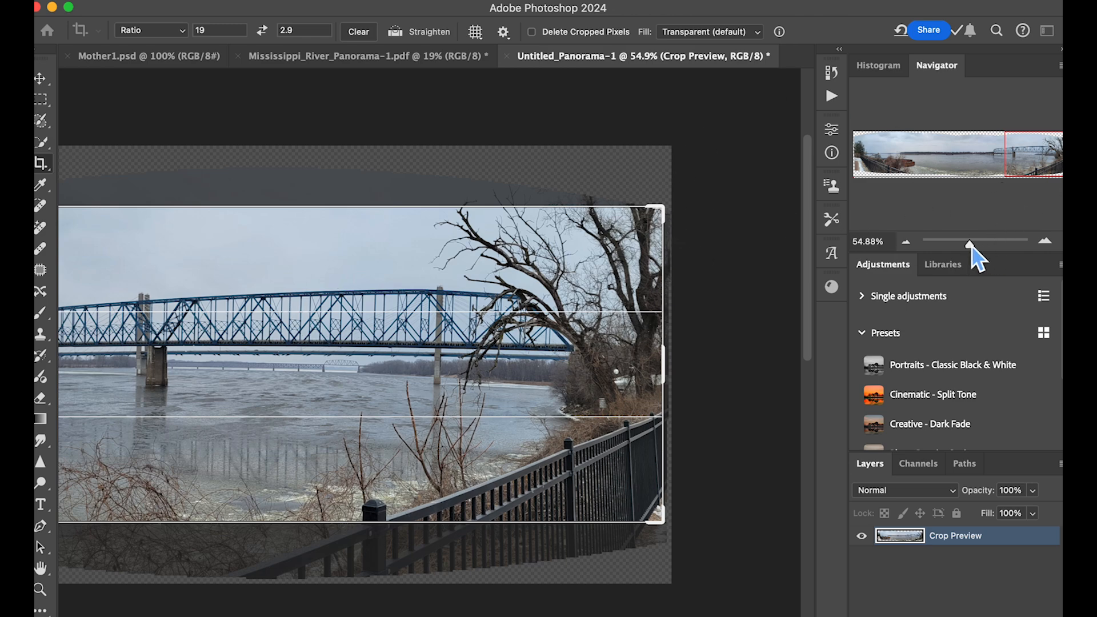
# Step: Pull in the crop frame's upper corner beside the bare tree to exclude the transparent edge, working at about 110.52% zoom
pyautogui.moveTo(975, 250); pyautogui.dragTo(982, 253)
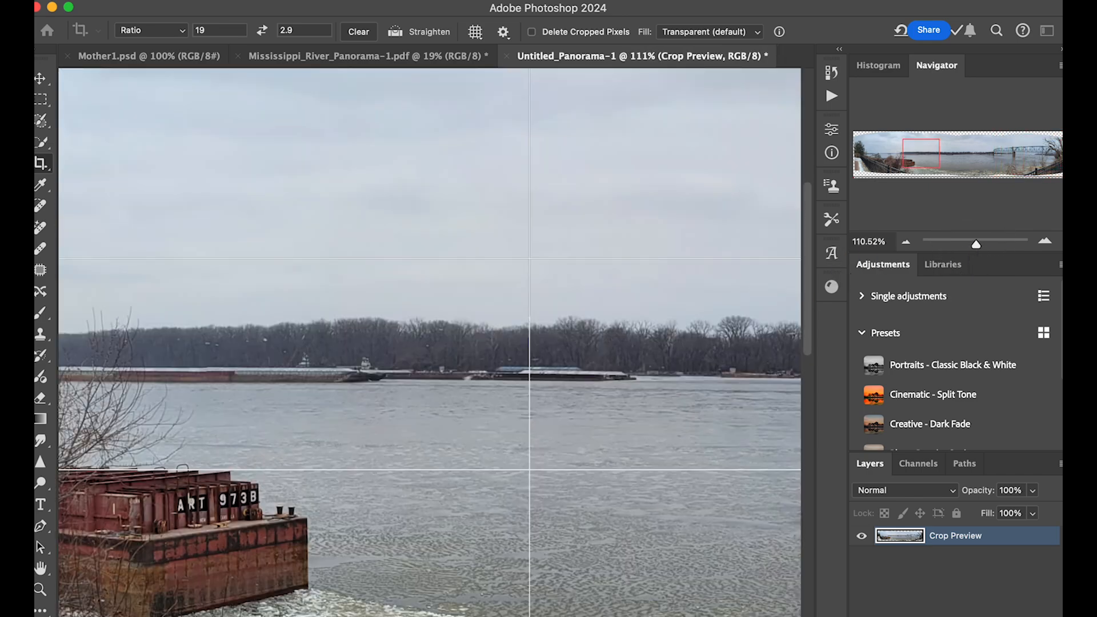
pyautogui.hscroll(15, 740, 614)
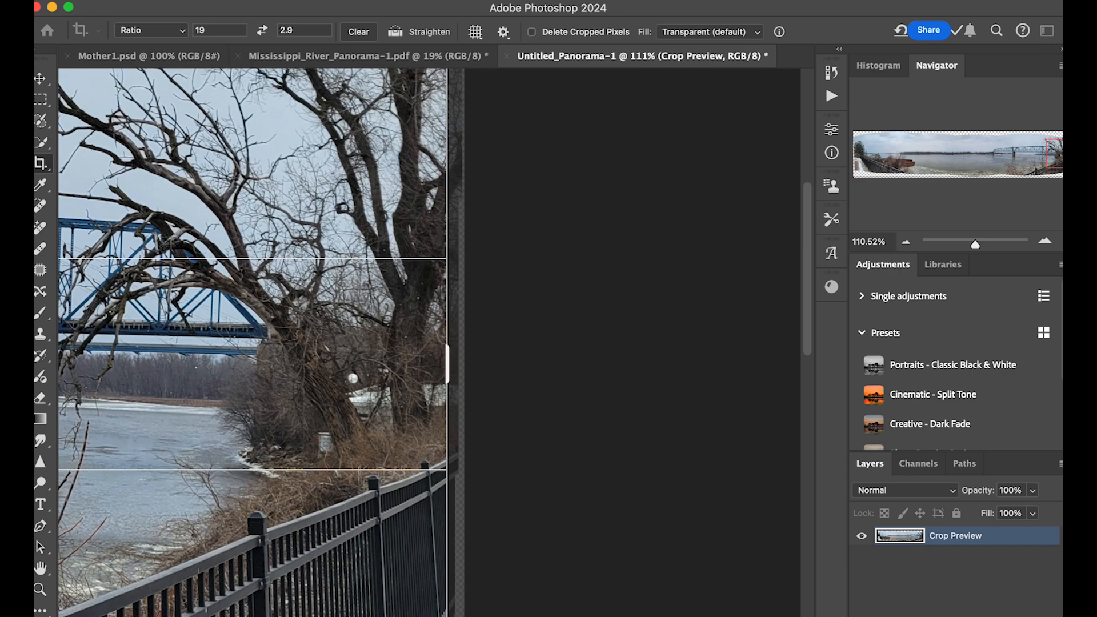
pyautogui.moveTo(1060, 154); pyautogui.dragTo(1050, 147)
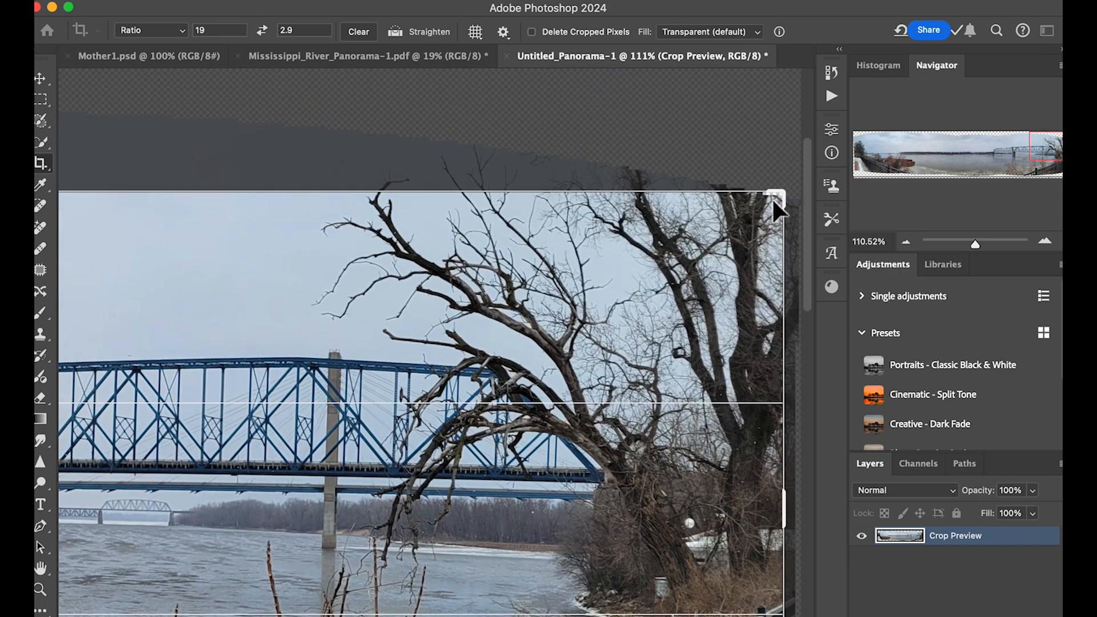
pyautogui.moveTo(776, 200); pyautogui.dragTo(809, 369)
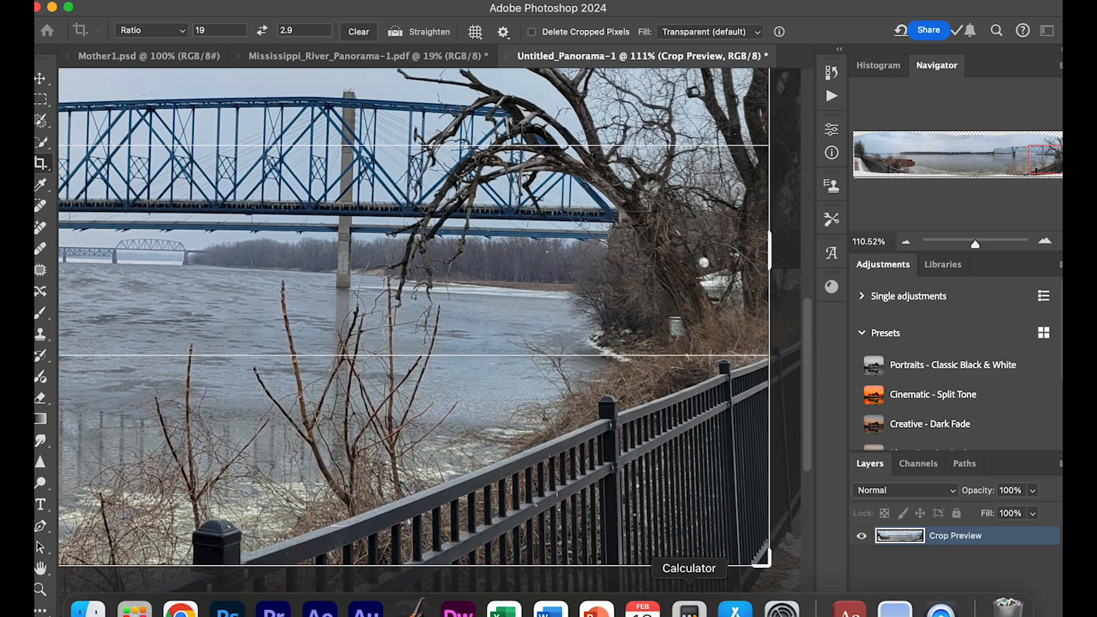
# Step: Check the crop frame's edges around the snowy path and evergreen tree, and apply the 19 by 2.9 crop
pyautogui.hscroll(-20, 429, 314)
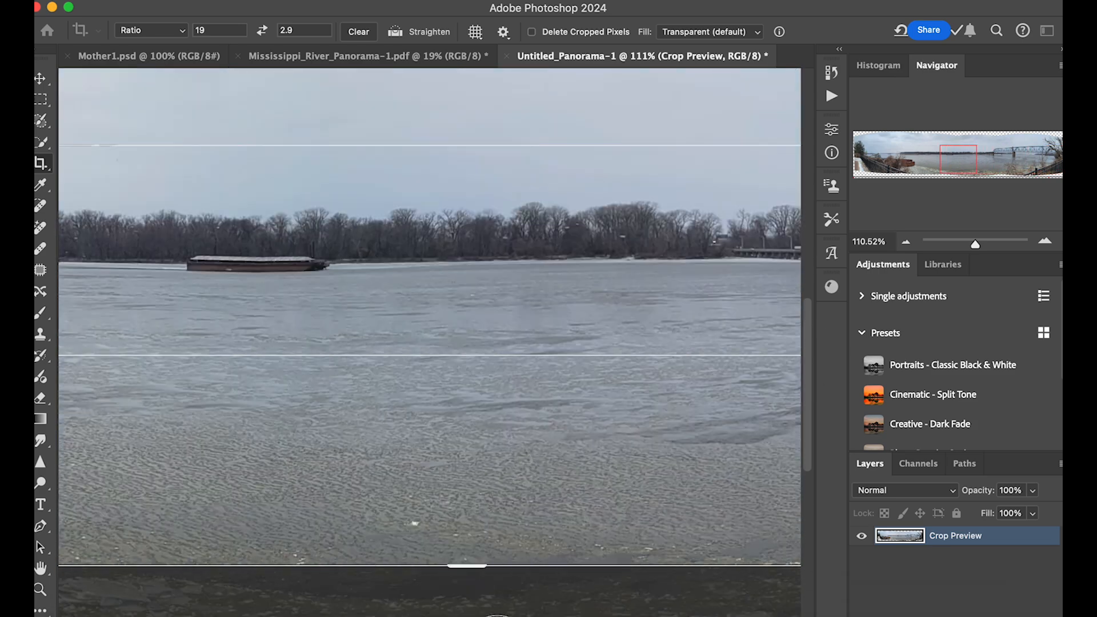
pyautogui.hscroll(-5, 428, 315)
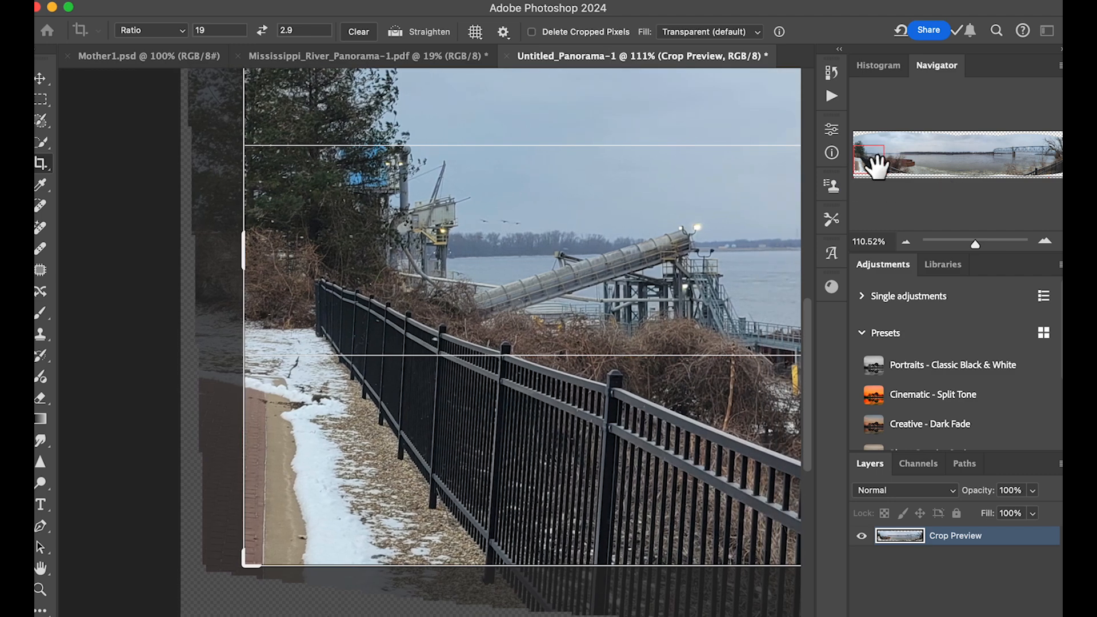
pyautogui.moveTo(874, 168); pyautogui.dragTo(871, 144)
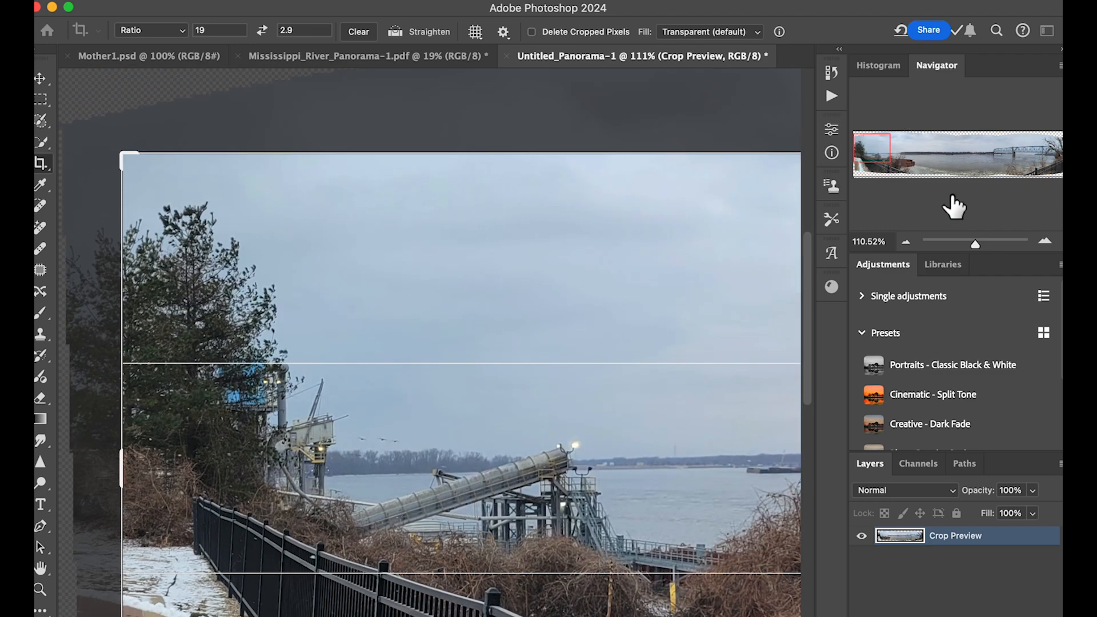
pyautogui.moveTo(977, 245); pyautogui.dragTo(966, 249)
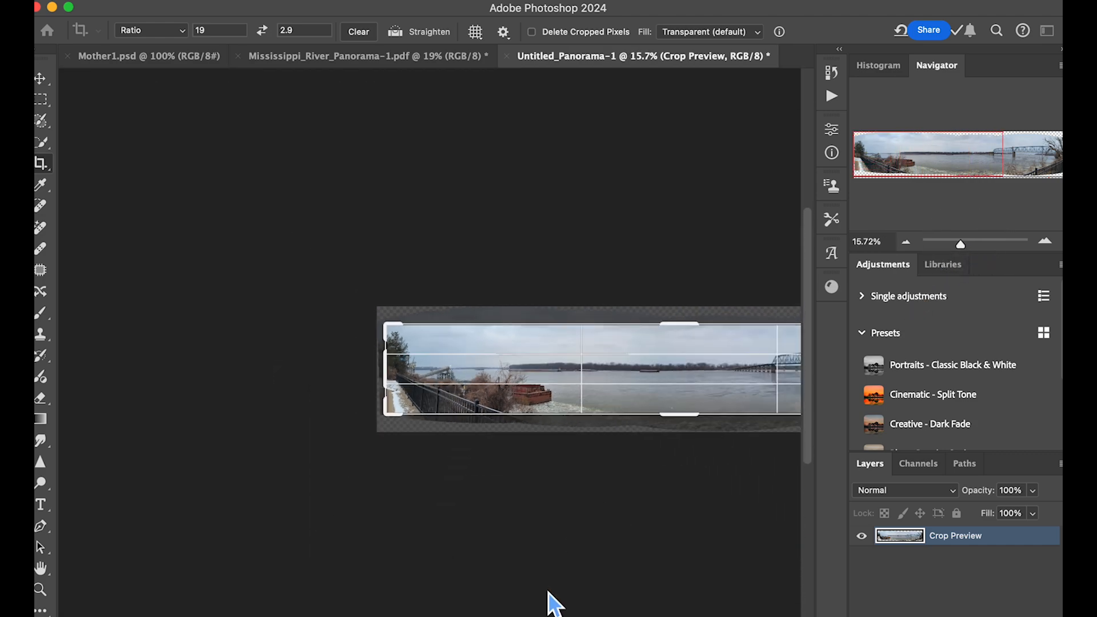
pyautogui.hscroll(5, 500, 614)
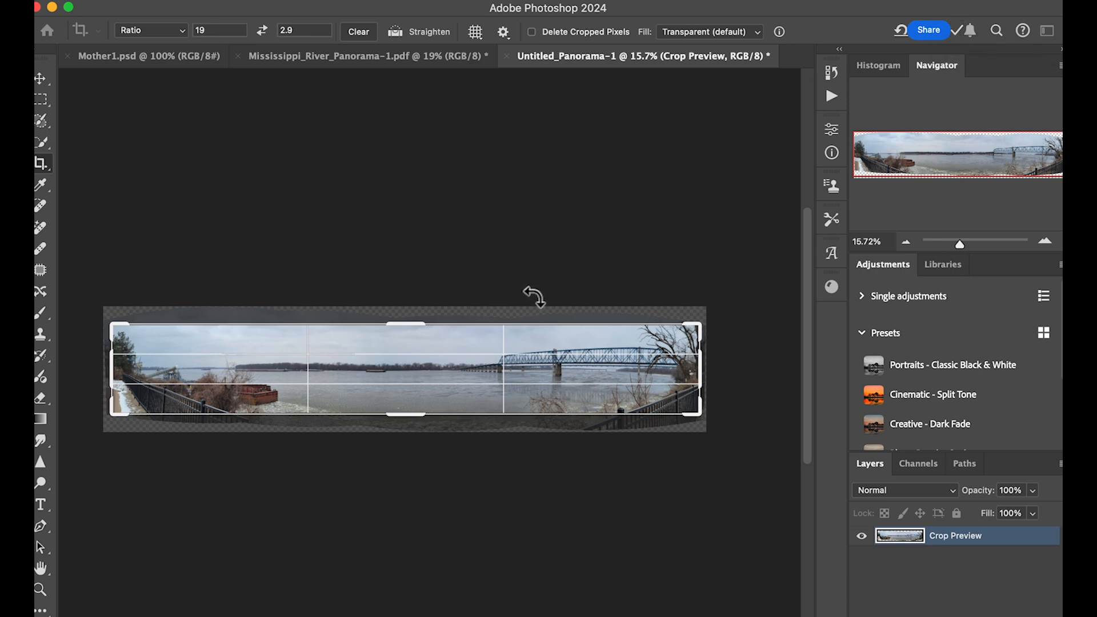
pyautogui.press('Return')
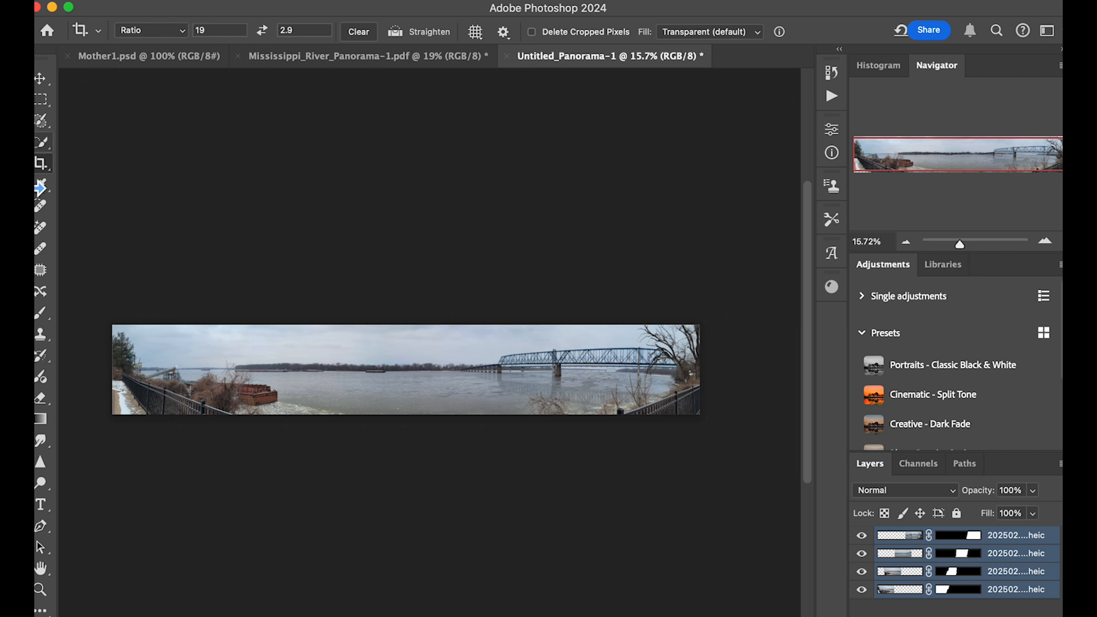
# Step: Review the cropped panorama's image size and resolution, close the dialog, and deselect the photo layers
pyautogui.click(43, 80)
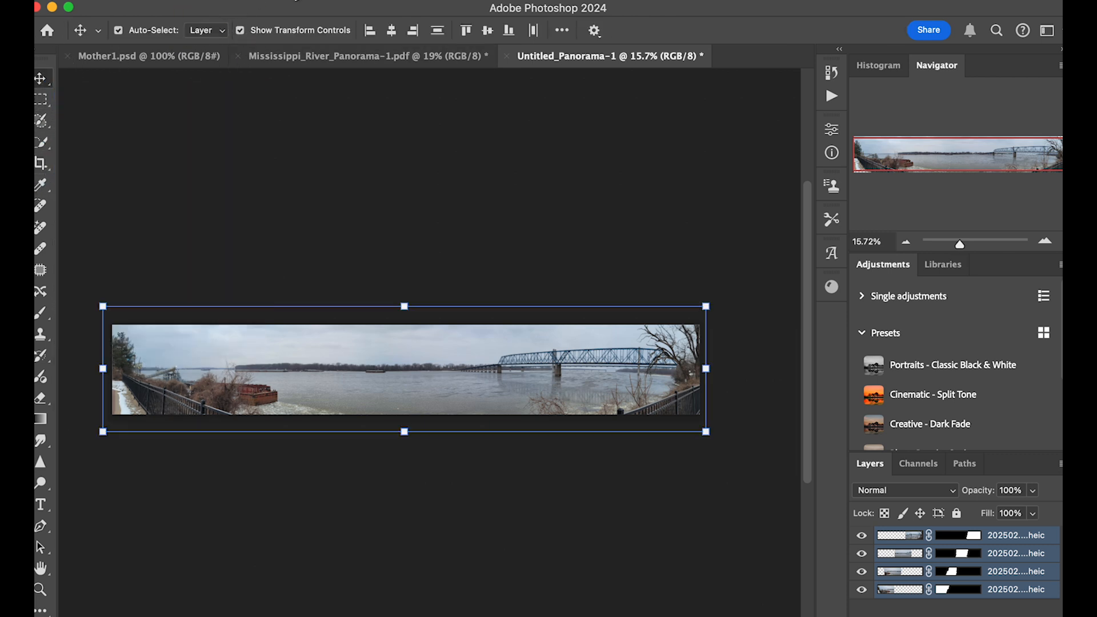
pyautogui.click(263, 2)
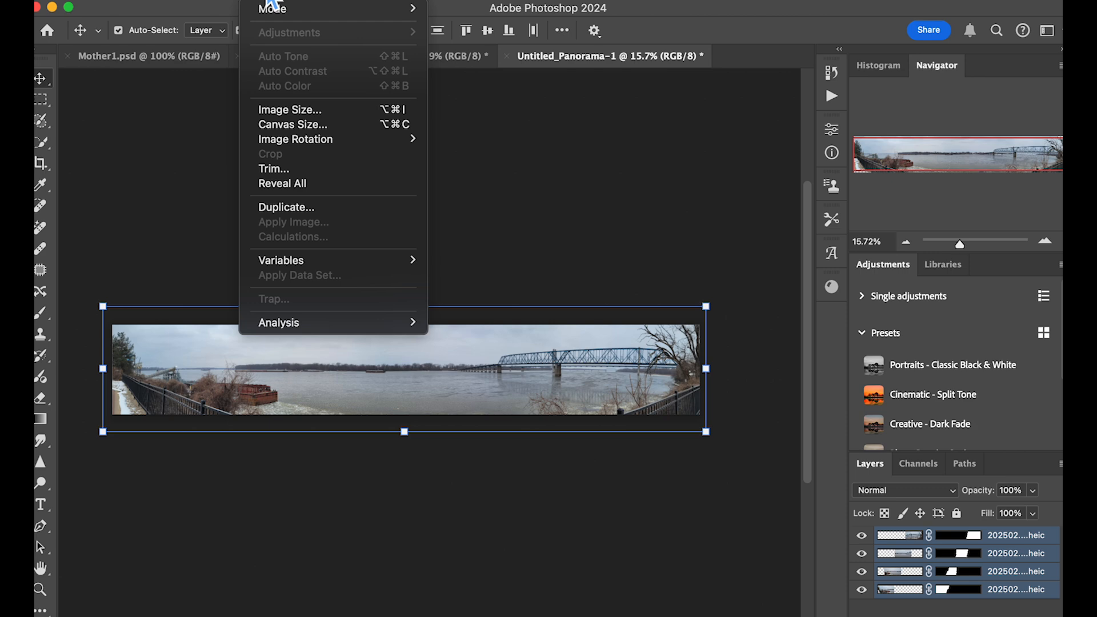
pyautogui.click(294, 109)
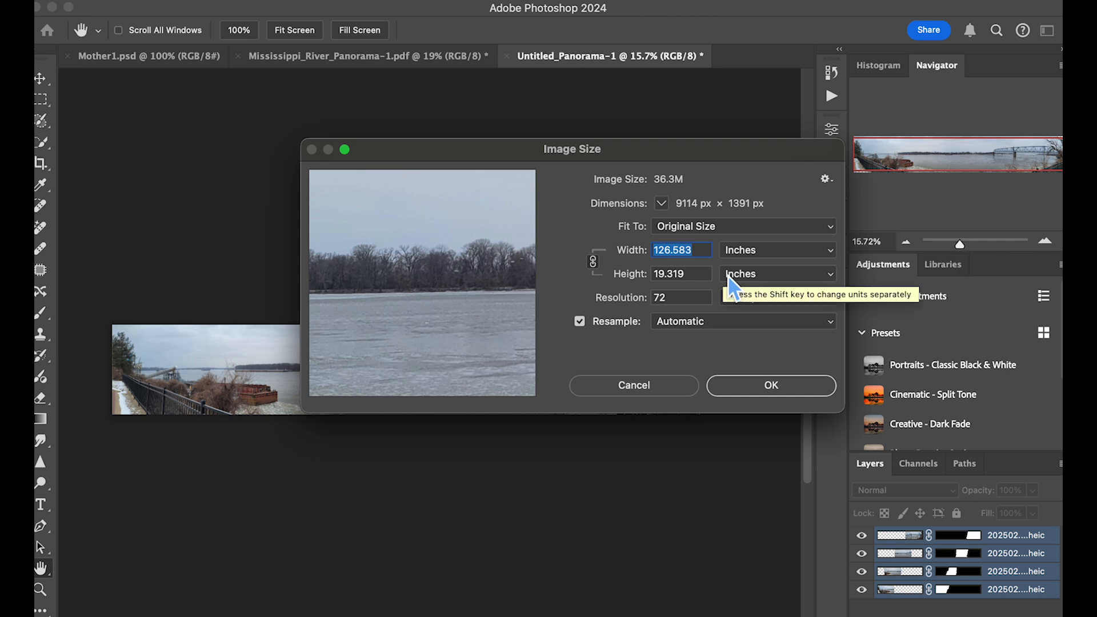
pyautogui.click(766, 395)
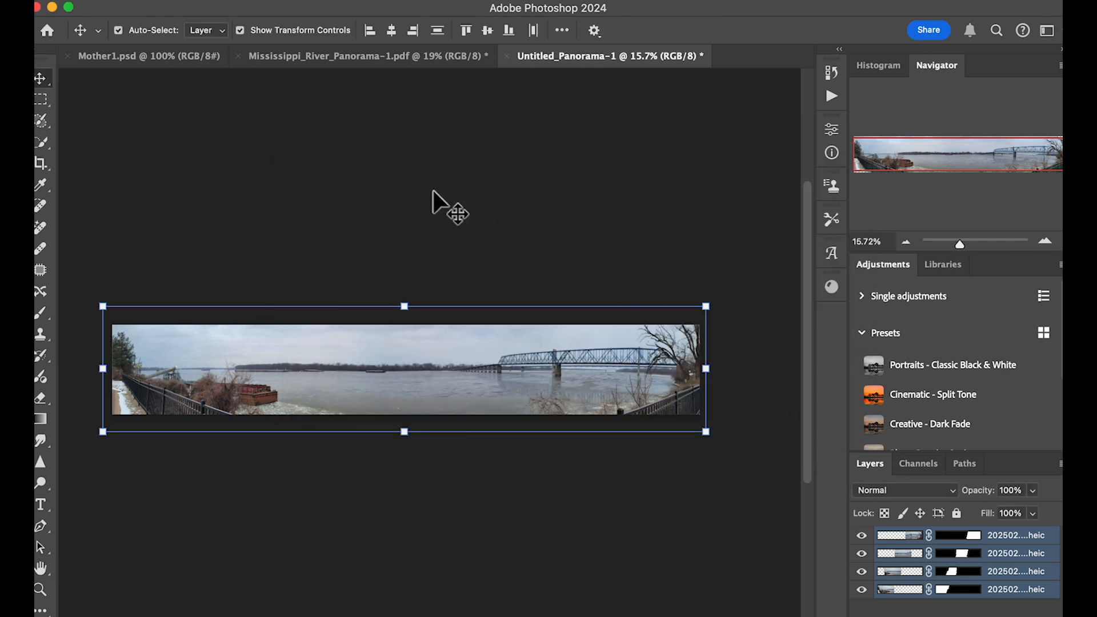
pyautogui.click(322, 148)
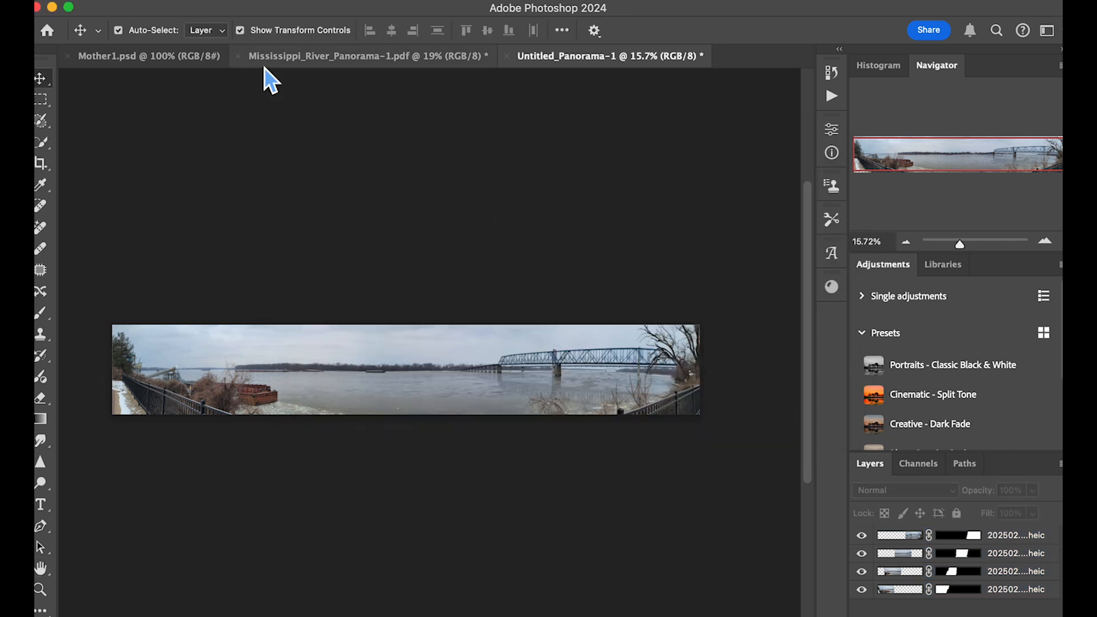
# Step: Start saving a copy of the panorama and name the file 1st_Panorama
pyautogui.click(191, 2)
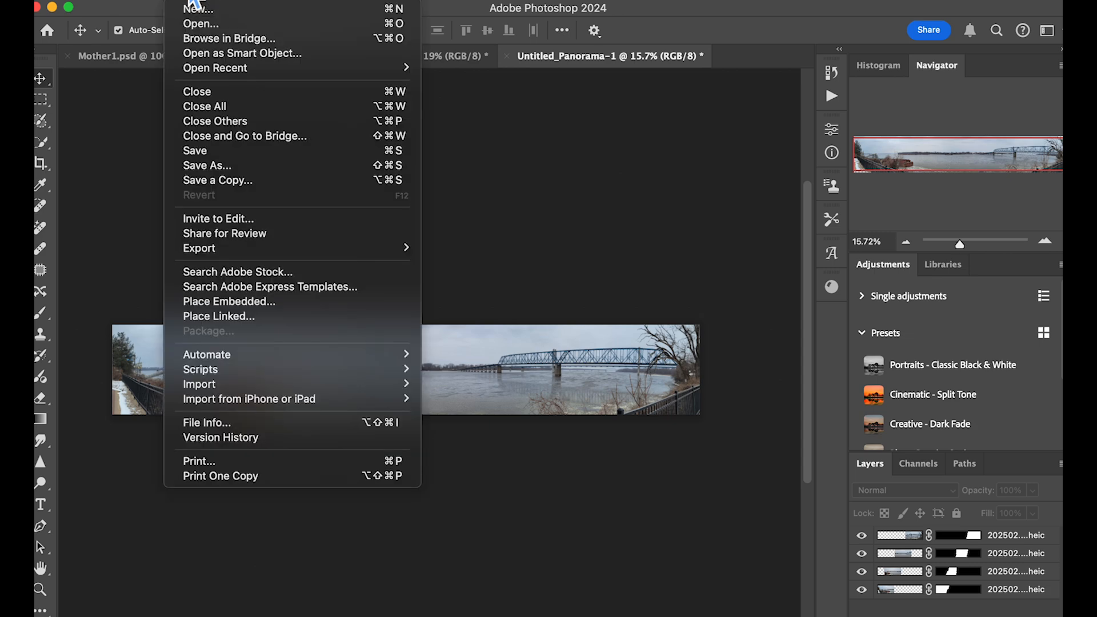
pyautogui.click(248, 184)
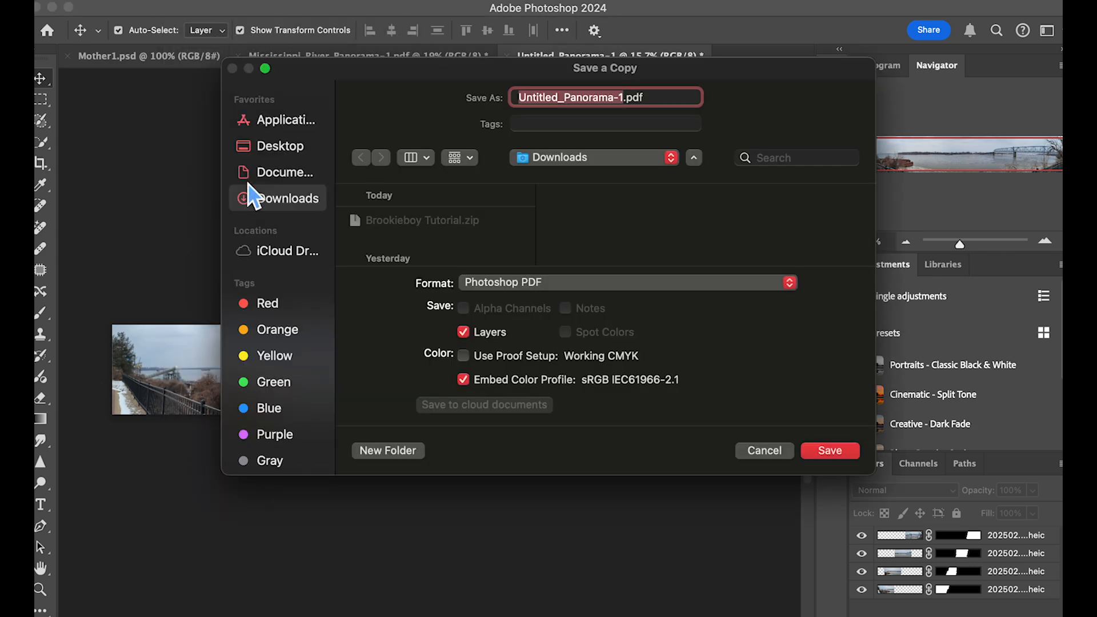
pyautogui.click(558, 102)
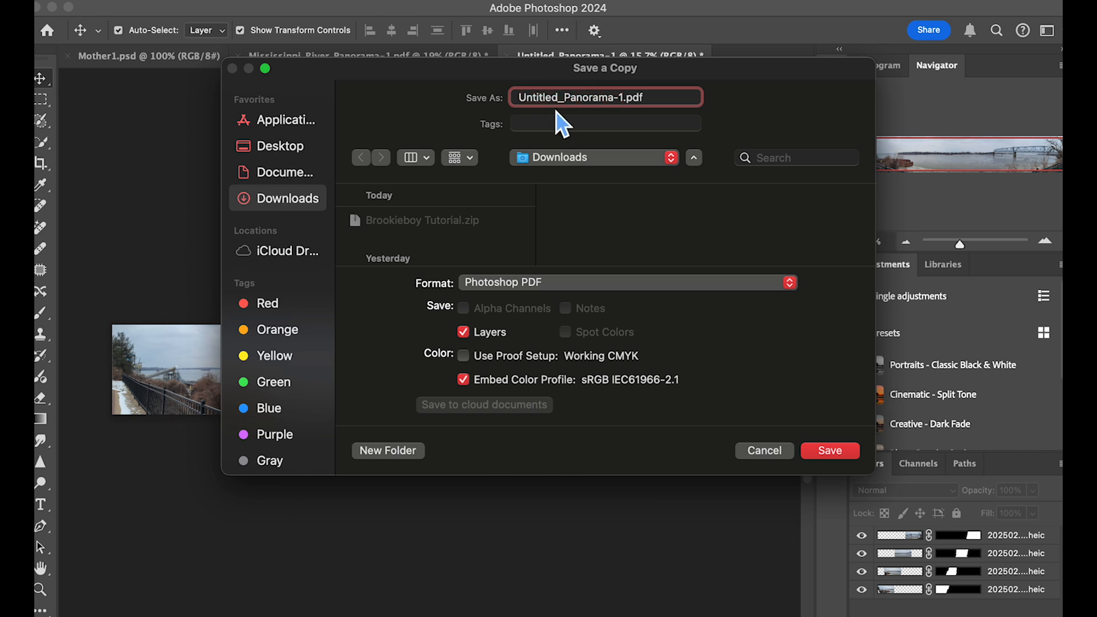
pyautogui.press('BackSpace')
pyautogui.press('BackSpace')
pyautogui.press('BackSpace')
pyautogui.press('BackSpace')
pyautogui.press('BackSpace')
pyautogui.press('BackSpace')
pyautogui.press('BackSpace')
pyautogui.press('BackSpace')
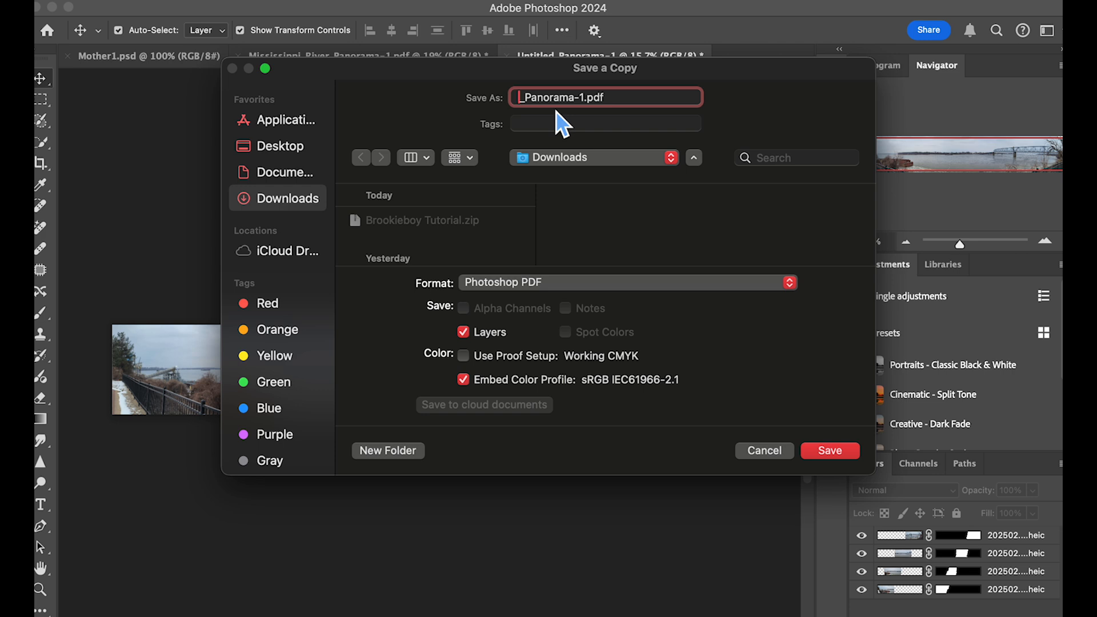
pyautogui.write('1s')
pyautogui.write('t')
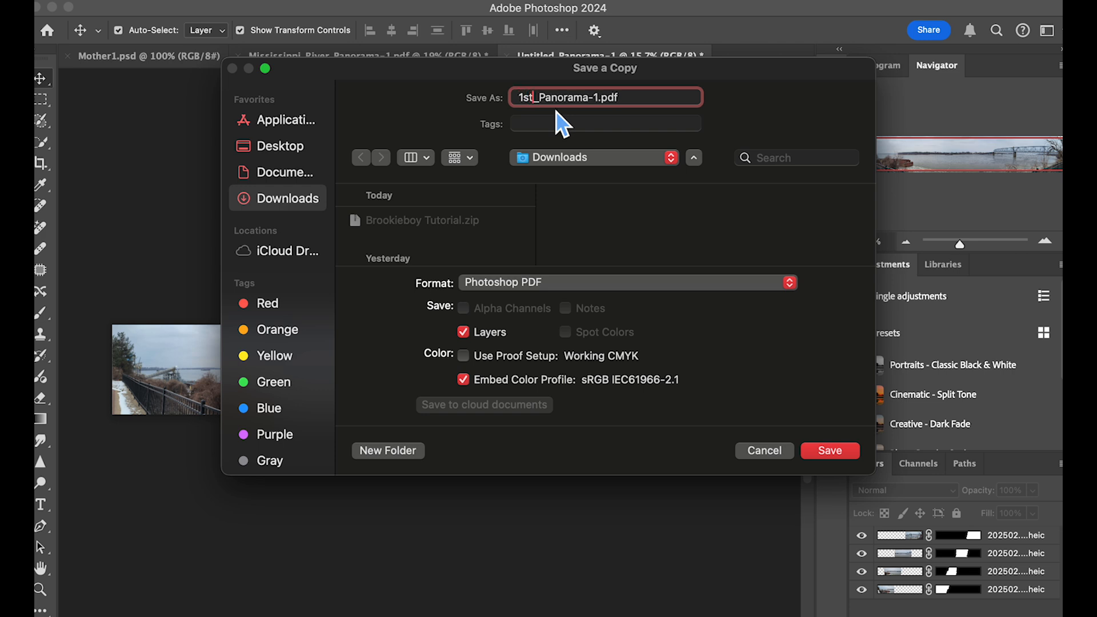
pyautogui.click(628, 103)
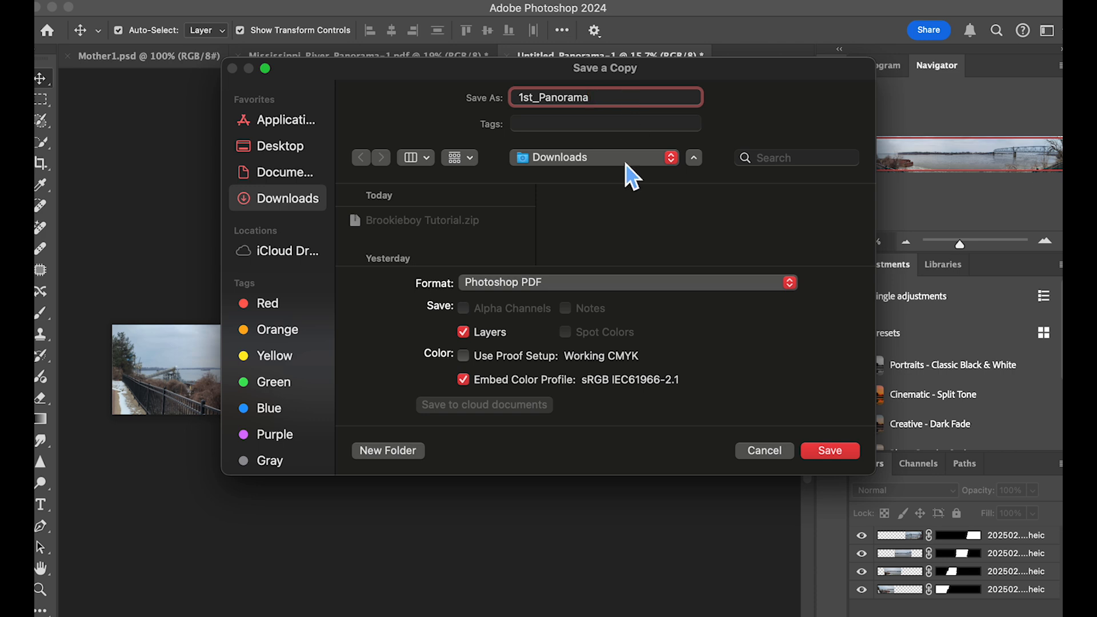
# Step: Set the copy's format to JPEG and save it to the Desktop folder
pyautogui.click(500, 287)
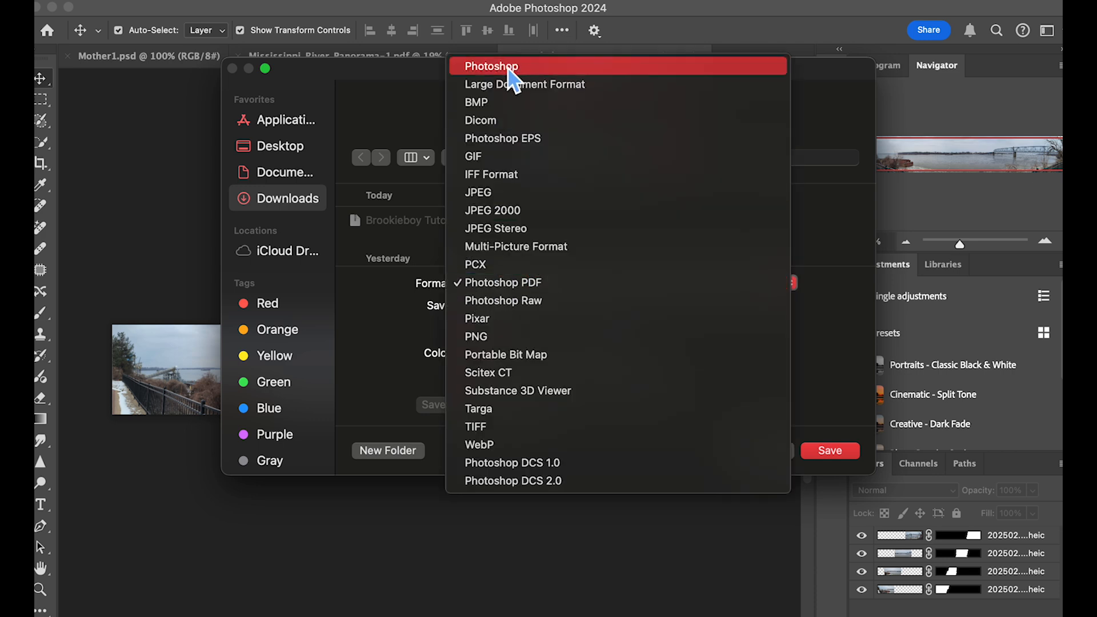
pyautogui.click(488, 194)
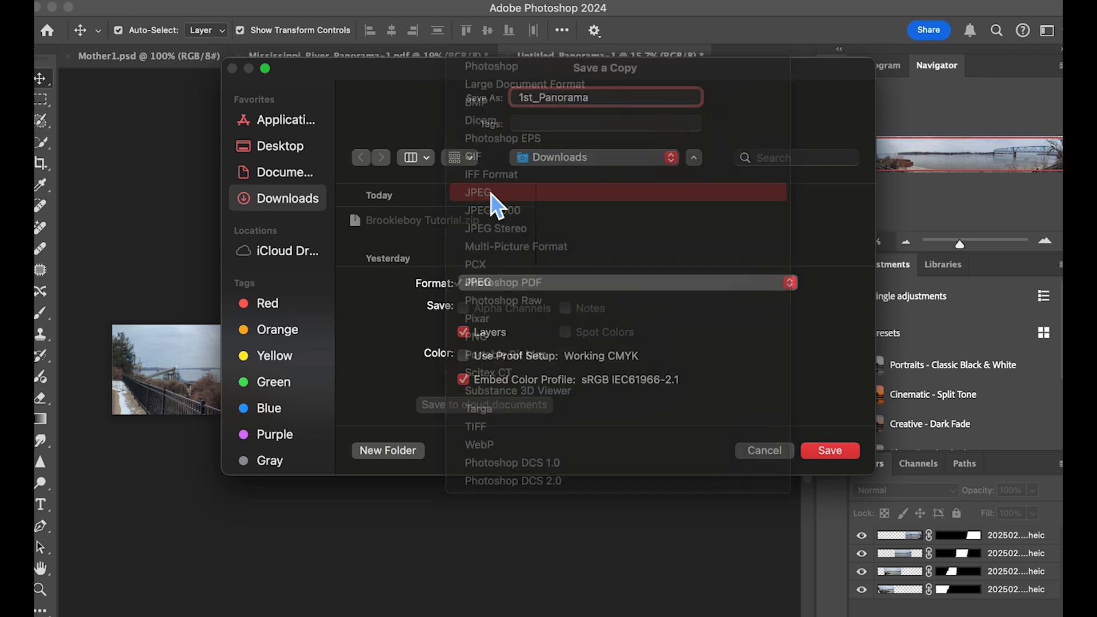
pyautogui.click(547, 161)
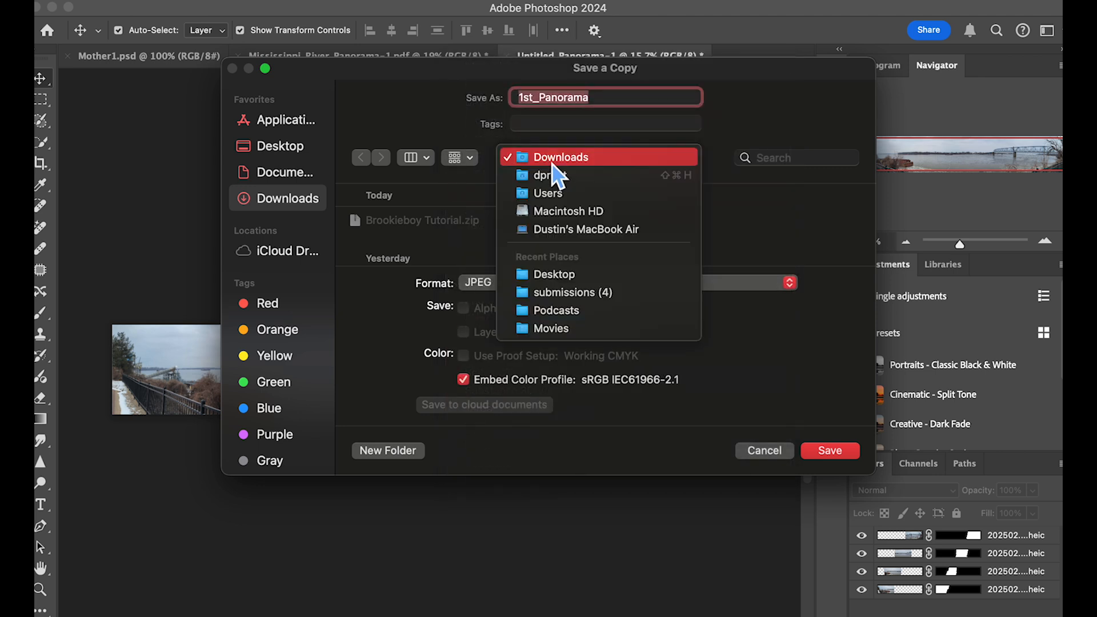
pyautogui.click(553, 275)
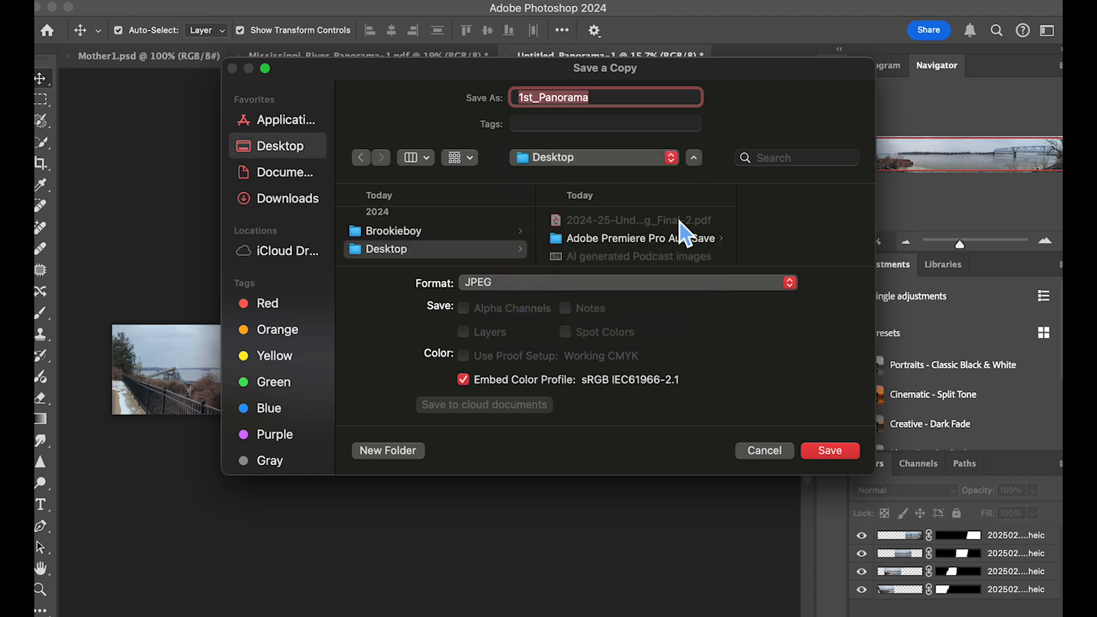
pyautogui.click(830, 451)
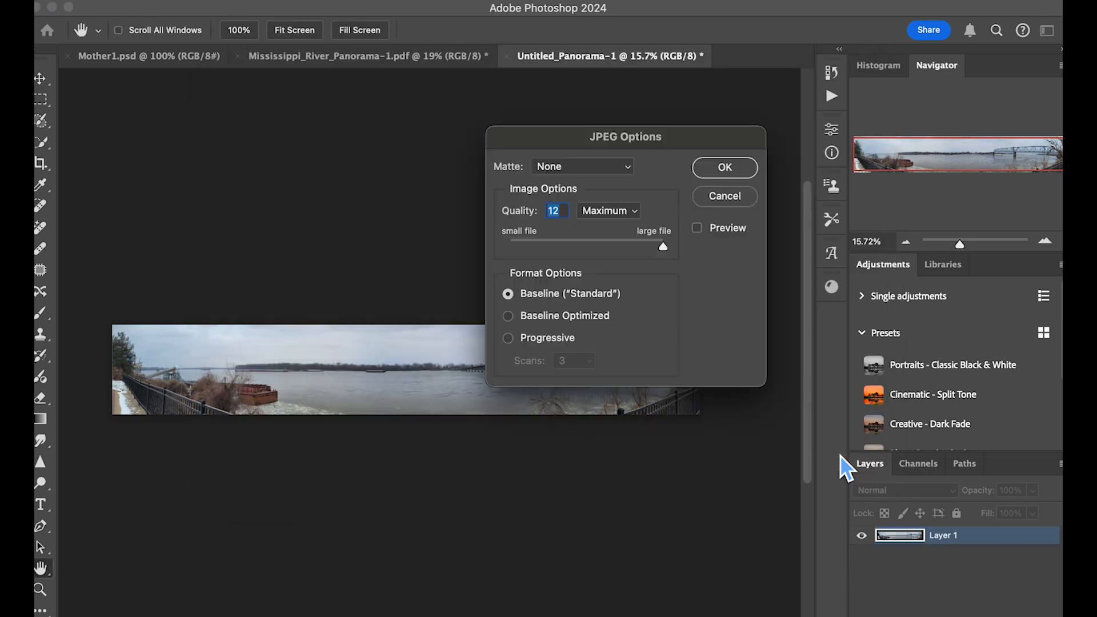
# Step: Export the JPEG at quality 12 (Maximum) with the Baseline ("Standard") format option
pyautogui.click(664, 247)
pyautogui.moveTo(669, 249)
pyautogui.mouseDown()
pyautogui.moveTo(612, 255)
pyautogui.moveTo(675, 258)
pyautogui.mouseUp()
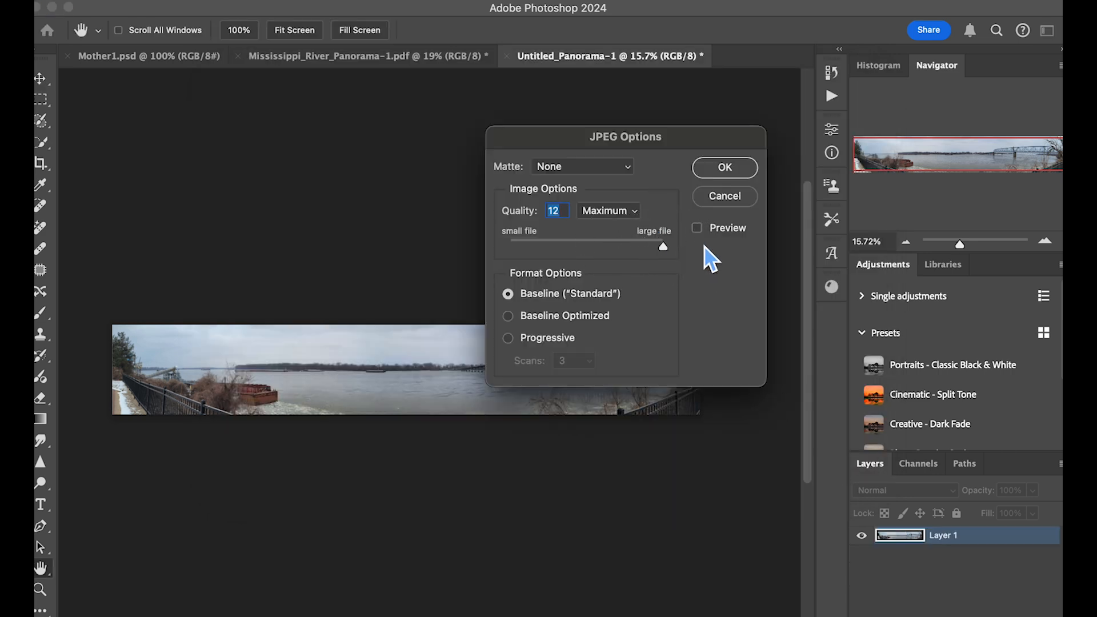
pyautogui.click(740, 167)
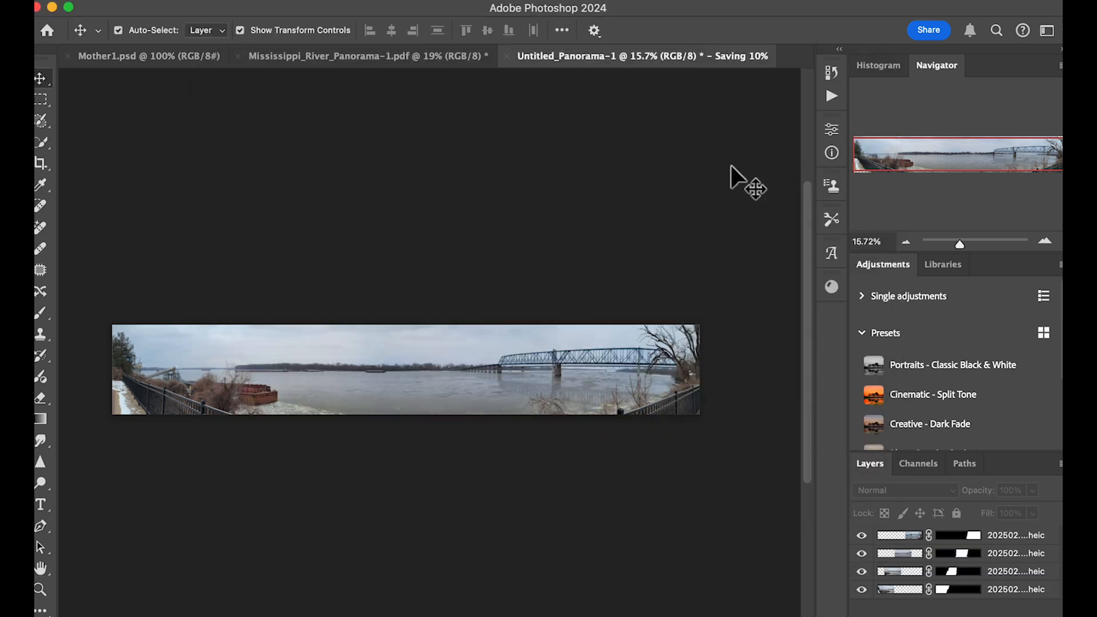
# Step: Open the panorama's Image Size settings and keep the fit at Original Size
pyautogui.click(194, 5)
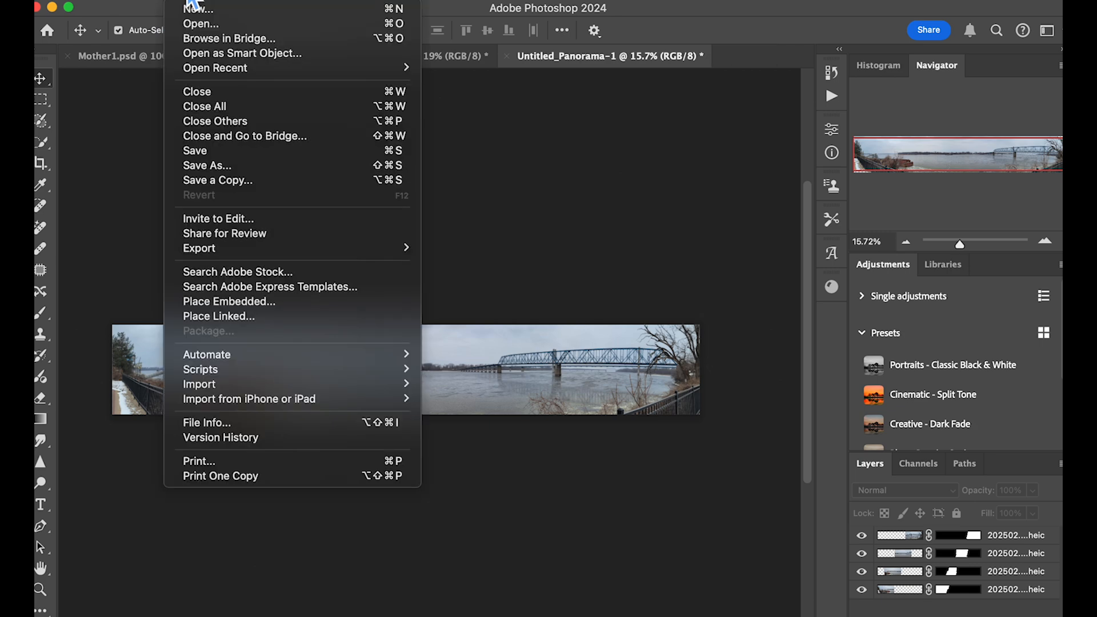
pyautogui.moveTo(232, 3)
pyautogui.moveTo(267, 3)
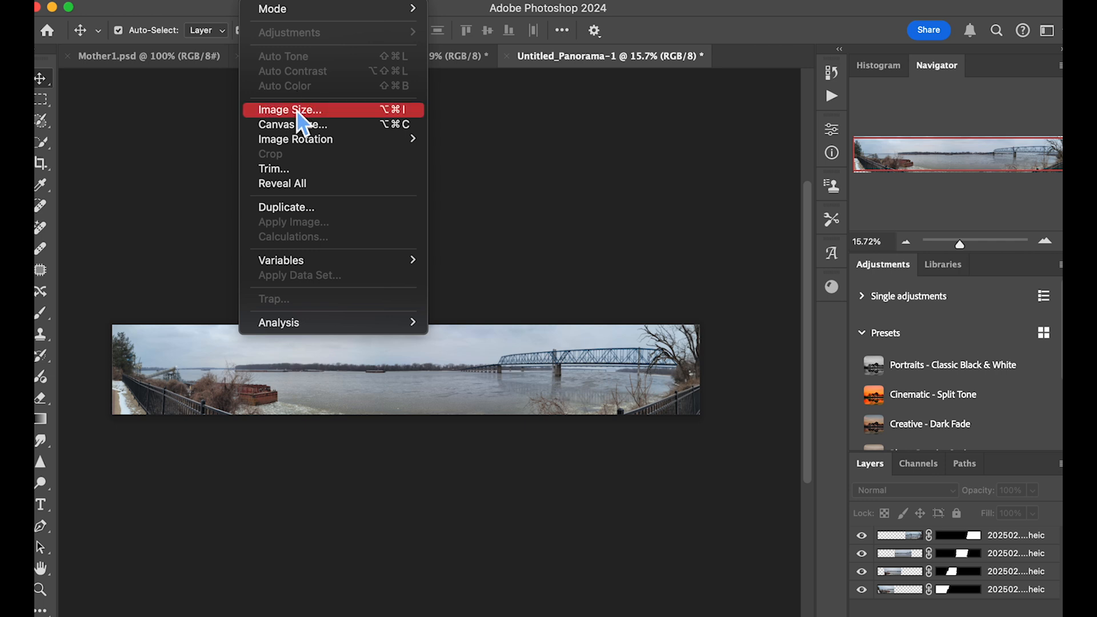
pyautogui.click(301, 110)
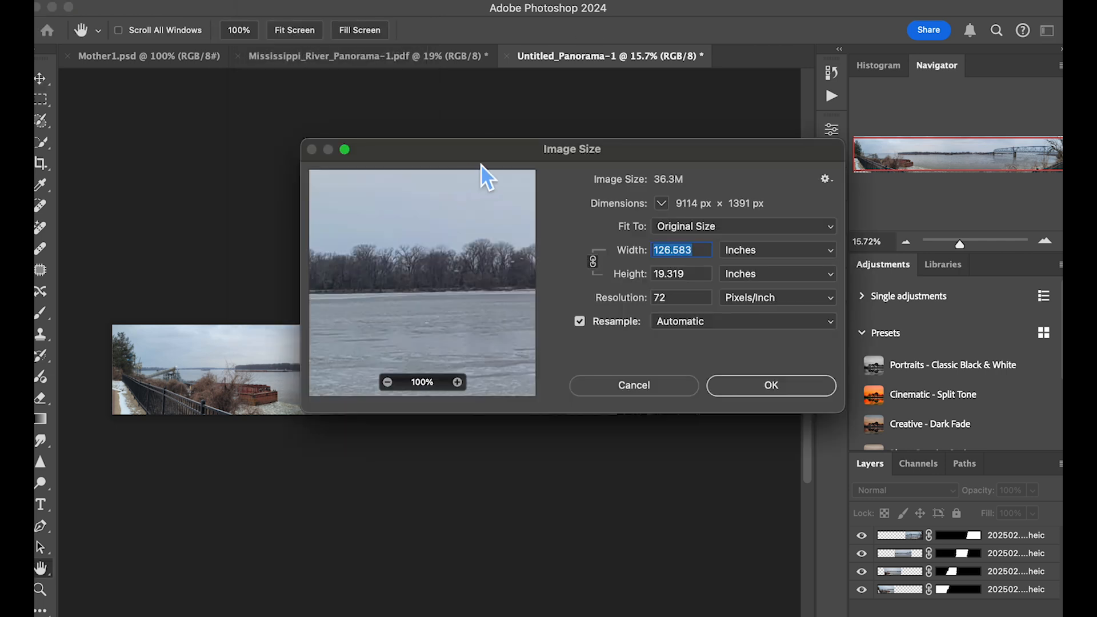
pyautogui.click(719, 225)
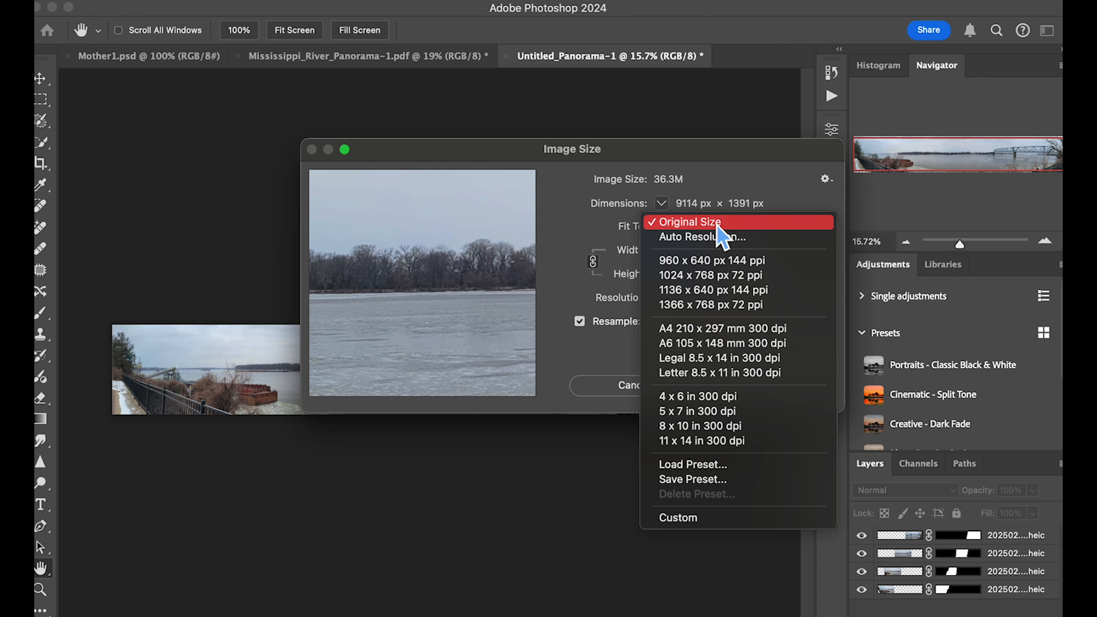
pyautogui.click(719, 224)
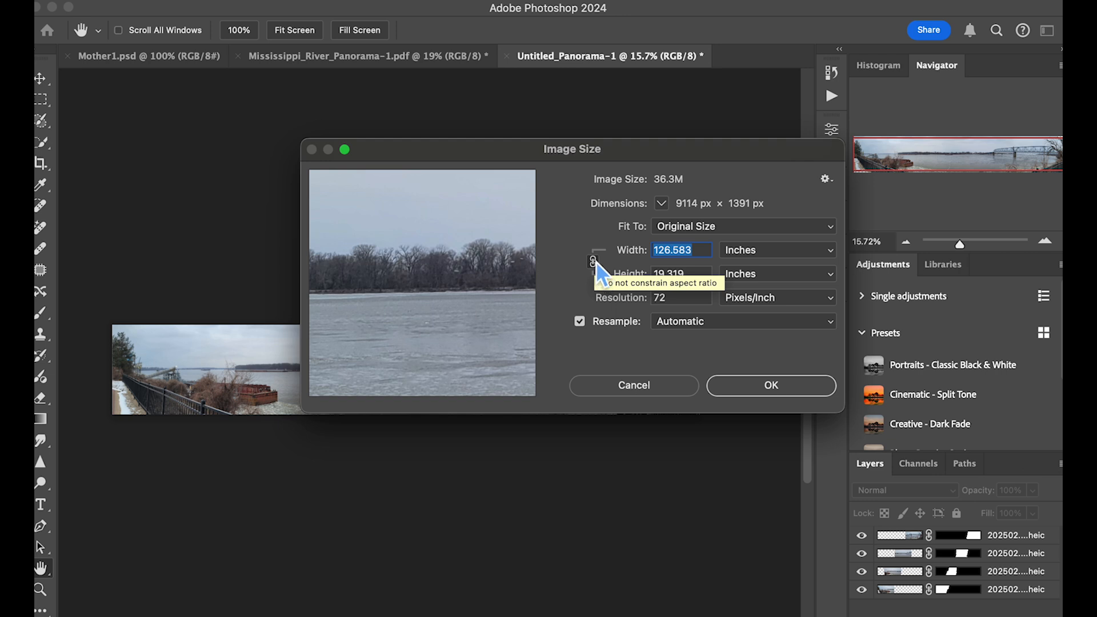
# Step: Switch the size units to pixels and resample the panorama to a width of 1000 pixels with its proportions constrained
pyautogui.click(736, 256)
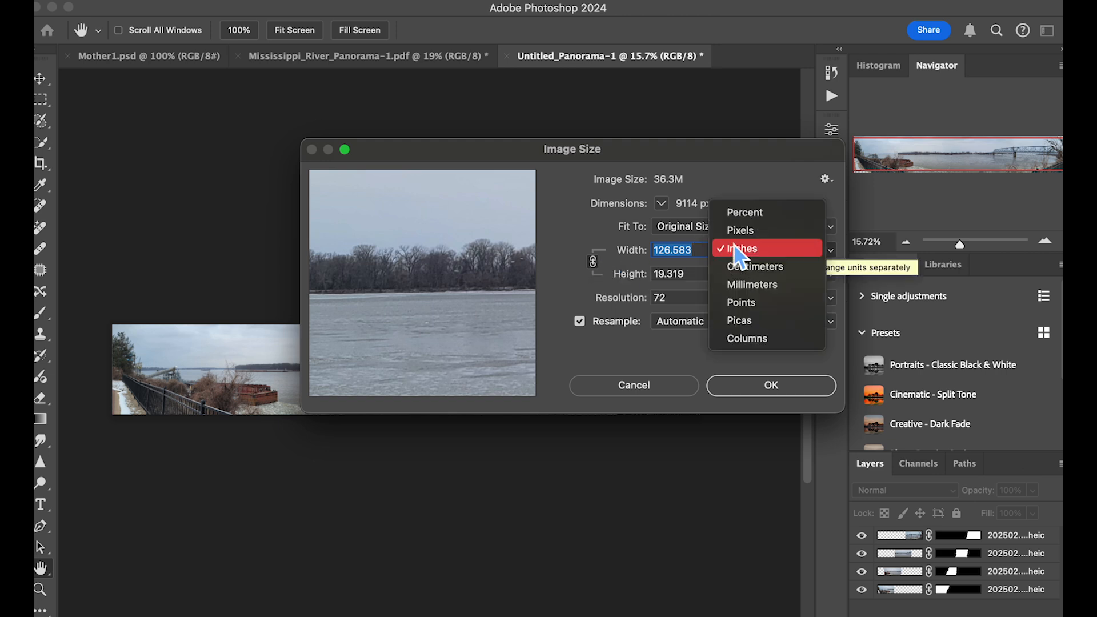
pyautogui.click(739, 231)
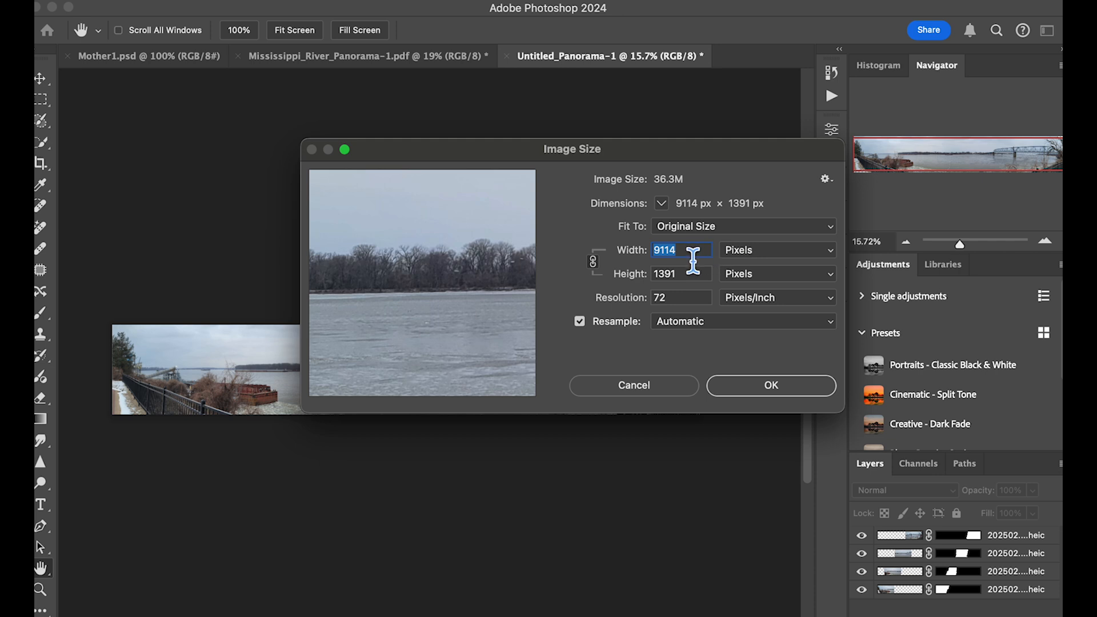
pyautogui.write('1')
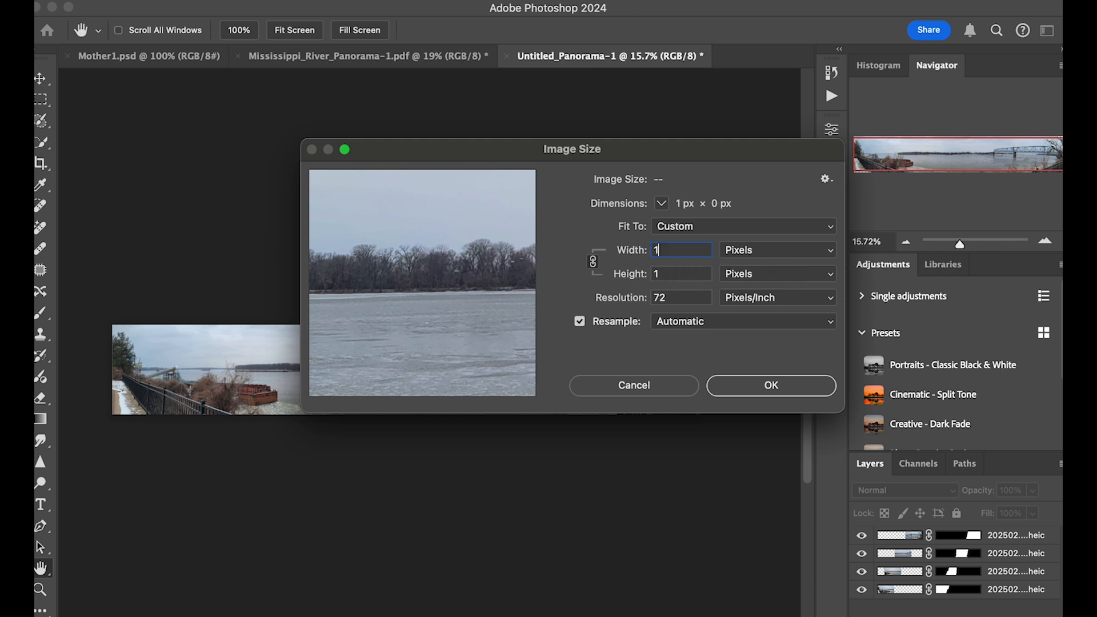
pyautogui.write('00')
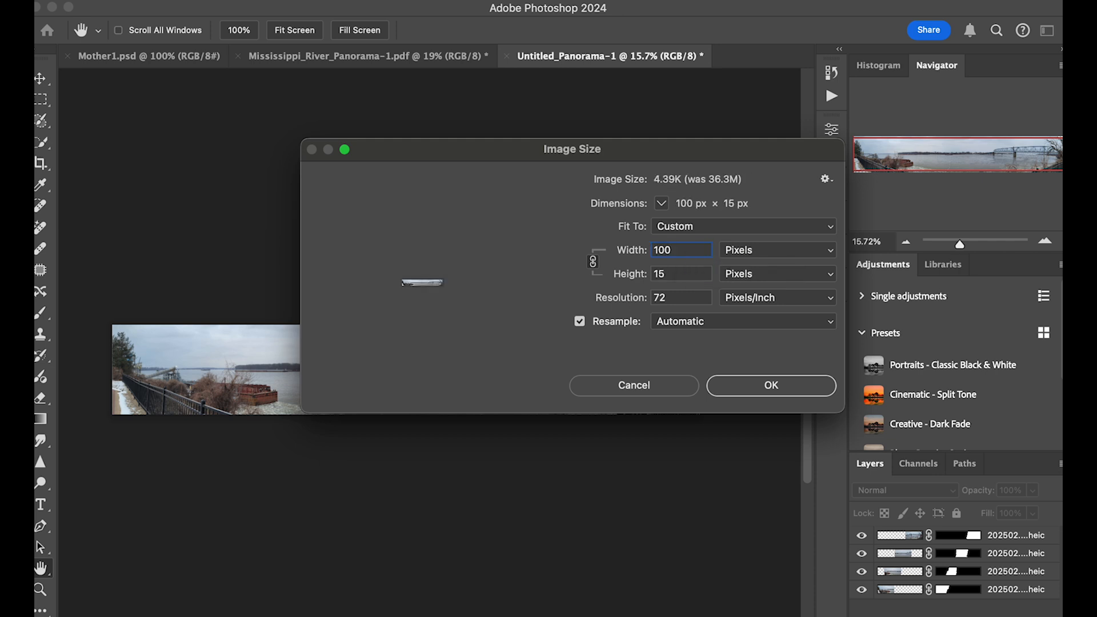
pyautogui.write('0')
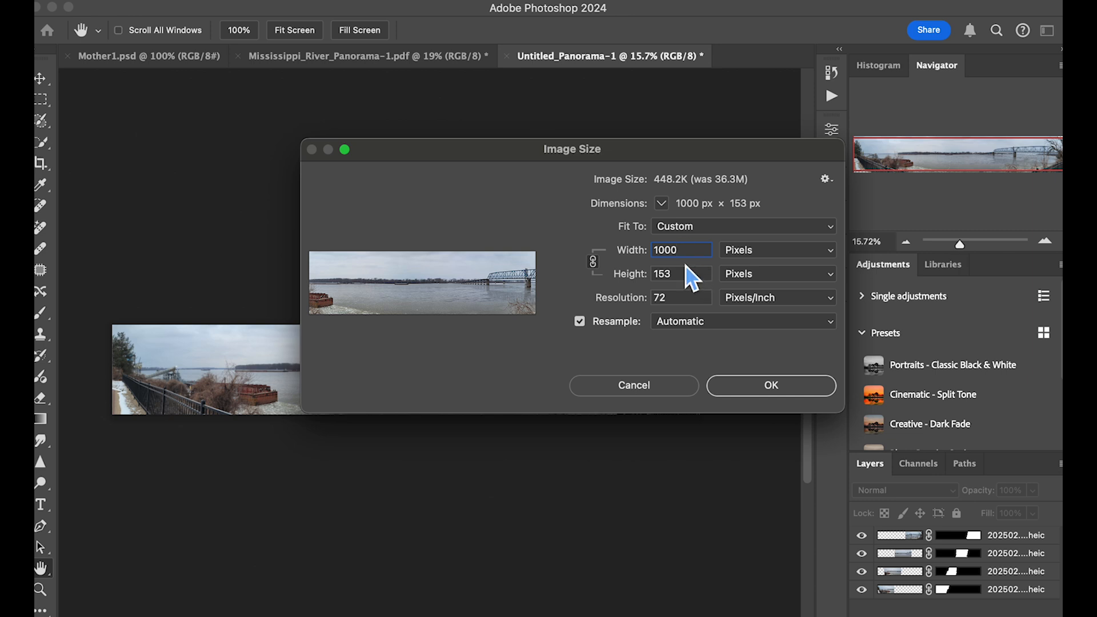
pyautogui.click(769, 387)
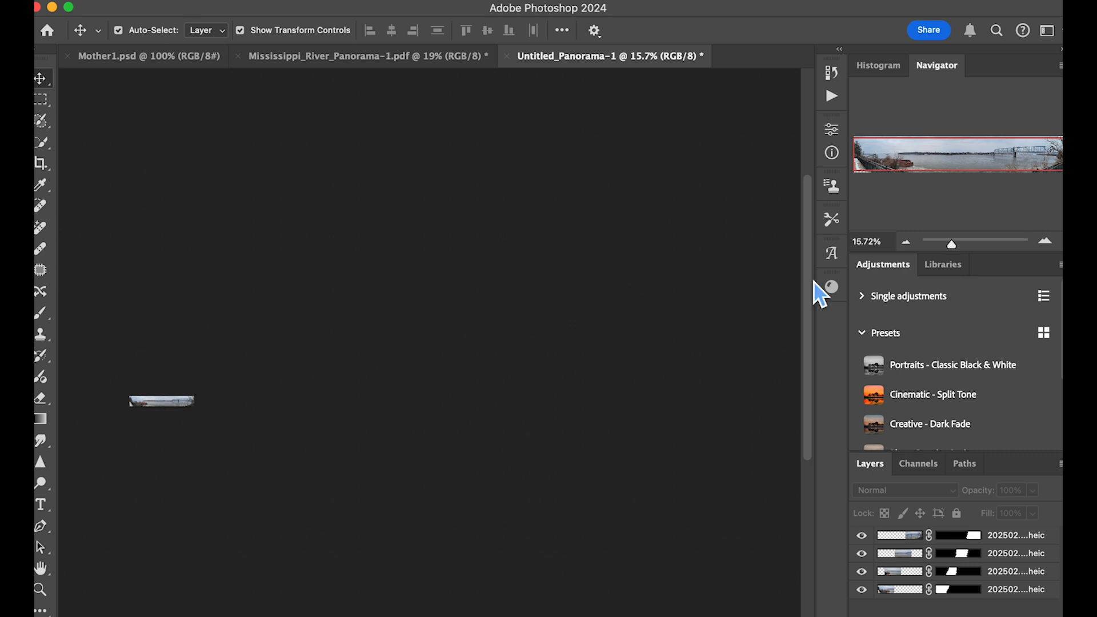
# Step: Inspect the detail of the downsized panorama up close around the bridge, and return the view to 100%
pyautogui.moveTo(952, 244); pyautogui.dragTo(998, 252)
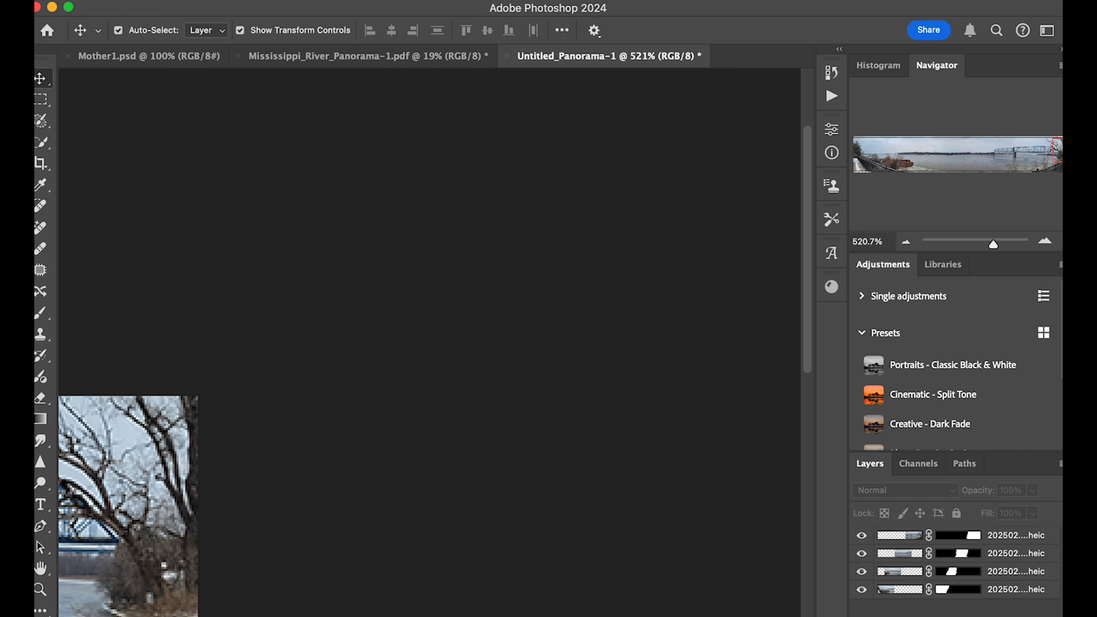
pyautogui.moveTo(771, 616); pyautogui.dragTo(672, 616)
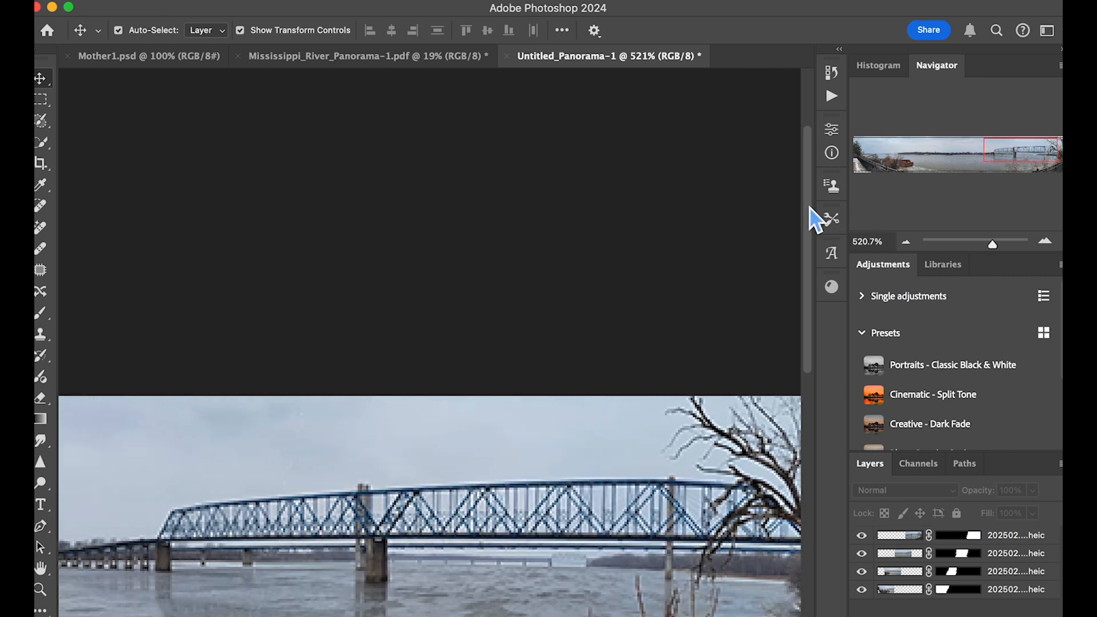
pyautogui.moveTo(810, 210); pyautogui.dragTo(810, 349)
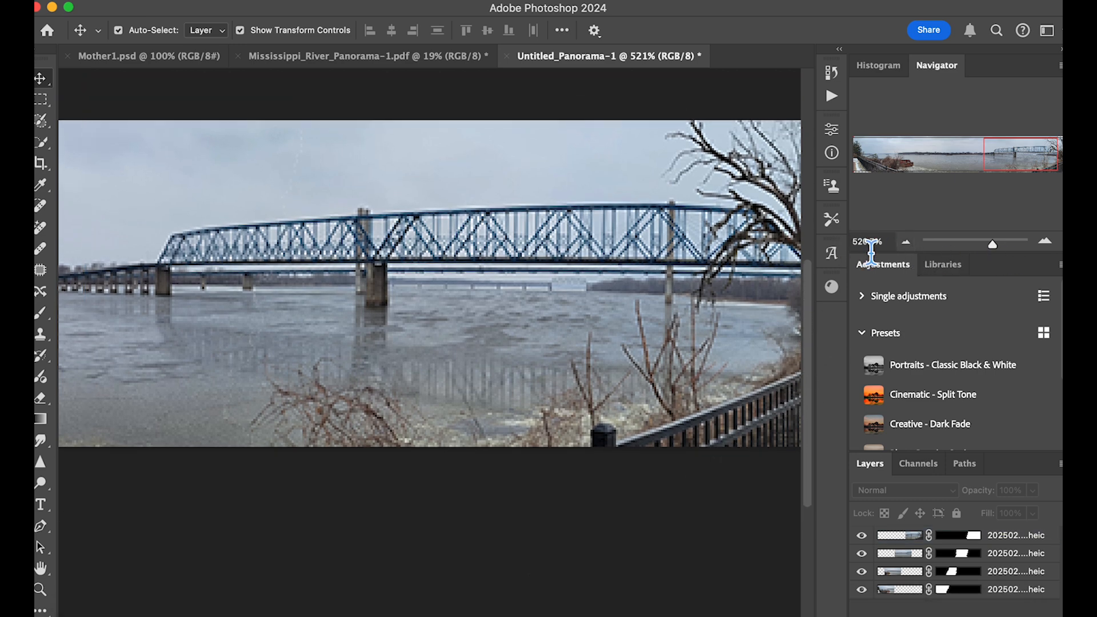
pyautogui.click(988, 244)
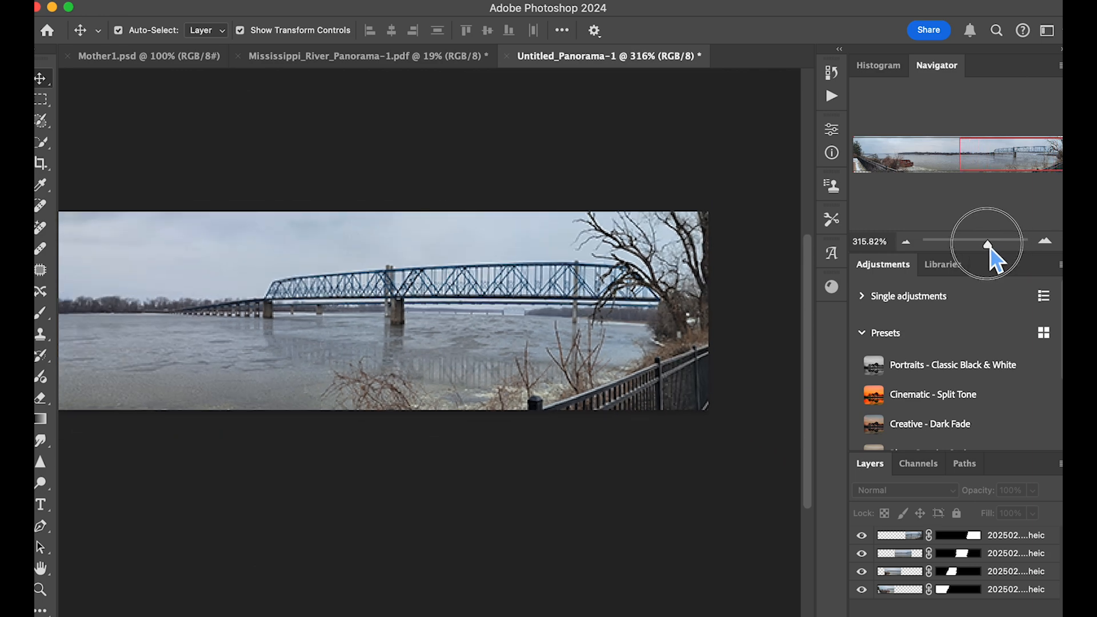
pyautogui.moveTo(991, 249); pyautogui.dragTo(979, 250)
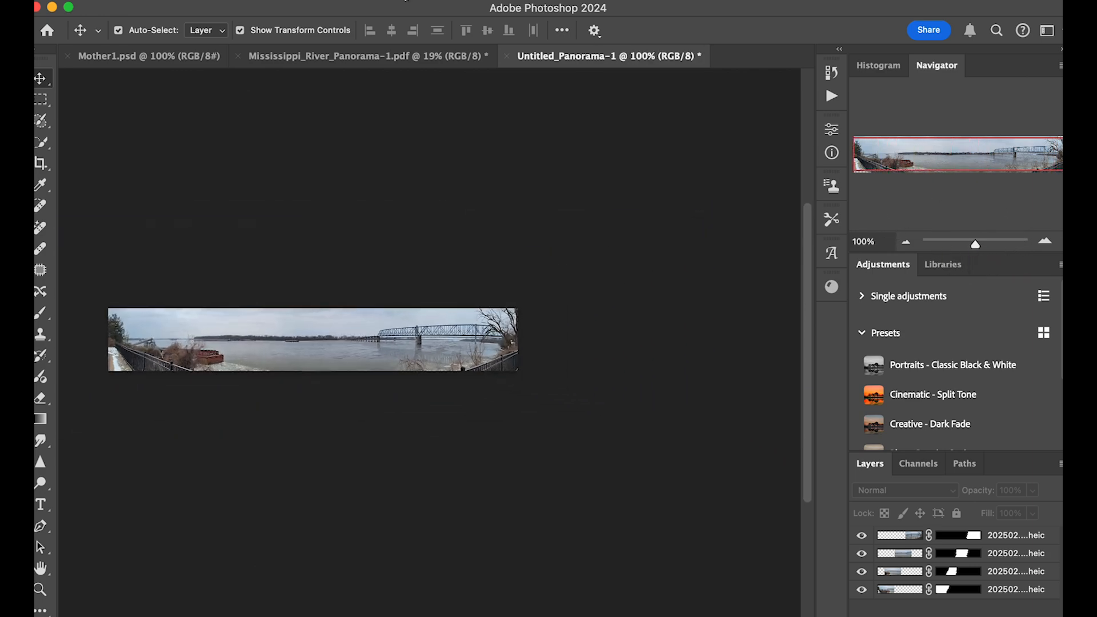
# Step: Start saving a copy of the resized panorama and name the file Smaller Panorama
pyautogui.click(182, 2)
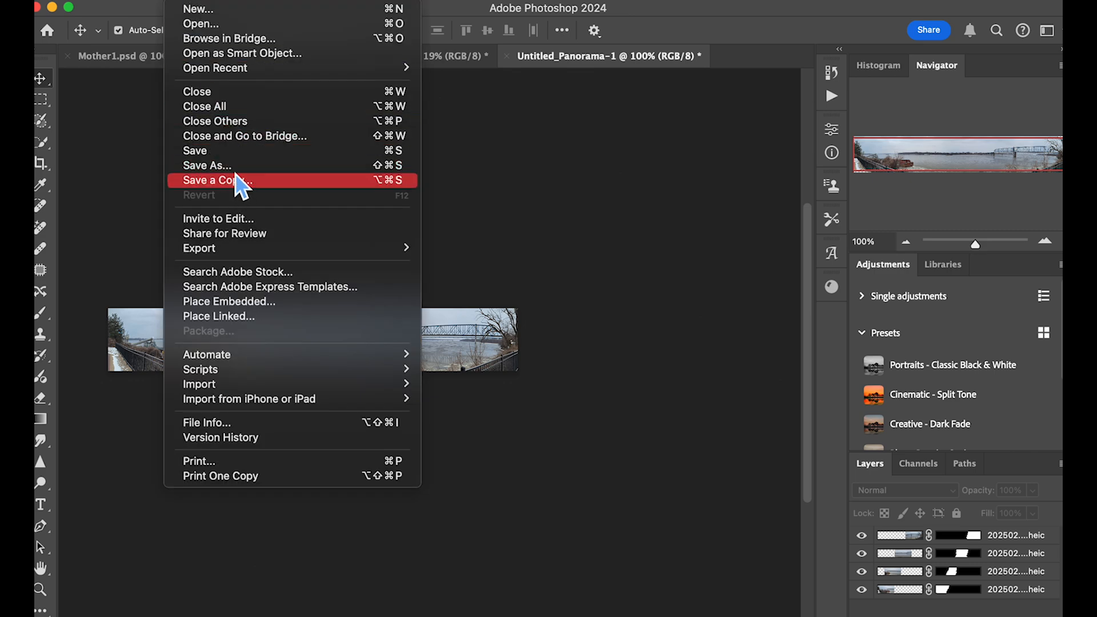
pyautogui.click(239, 165)
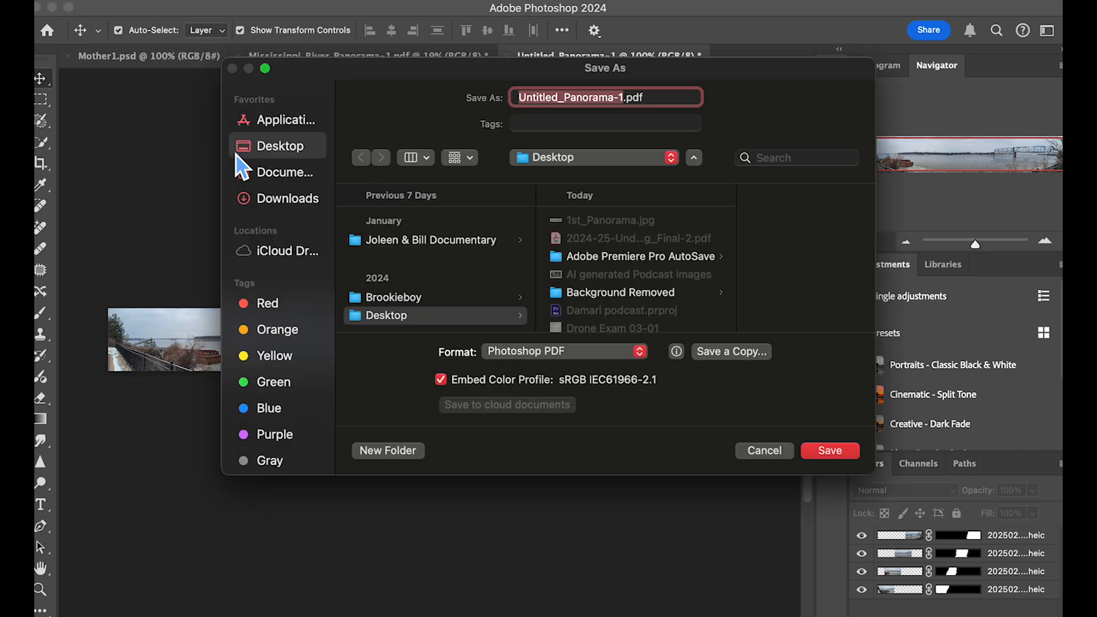
pyautogui.click(570, 357)
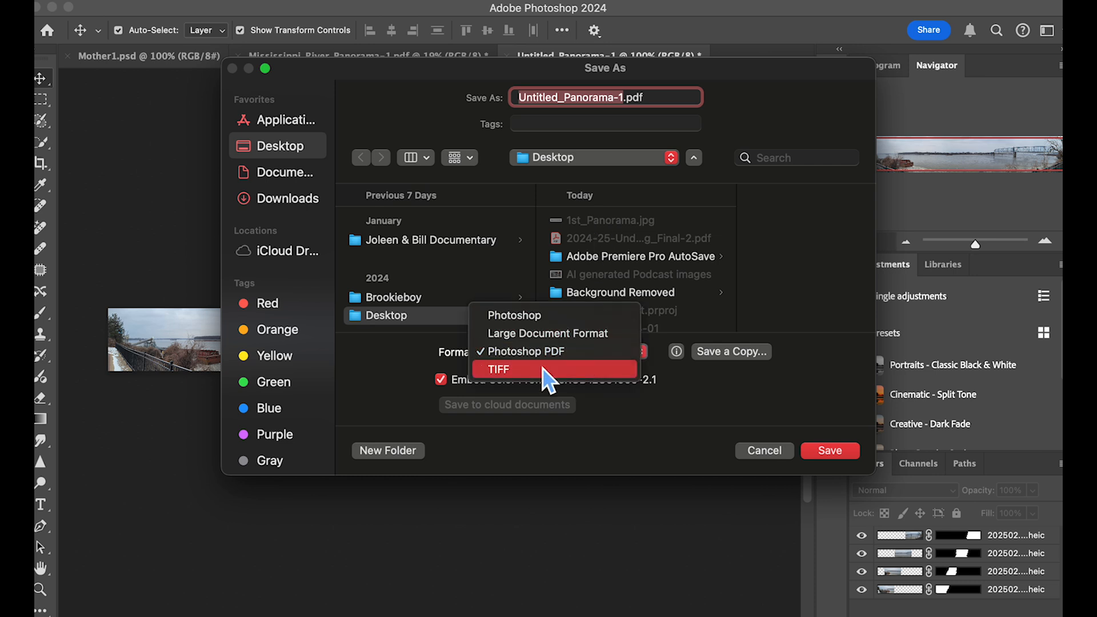
pyautogui.click(736, 357)
pyautogui.click(735, 354)
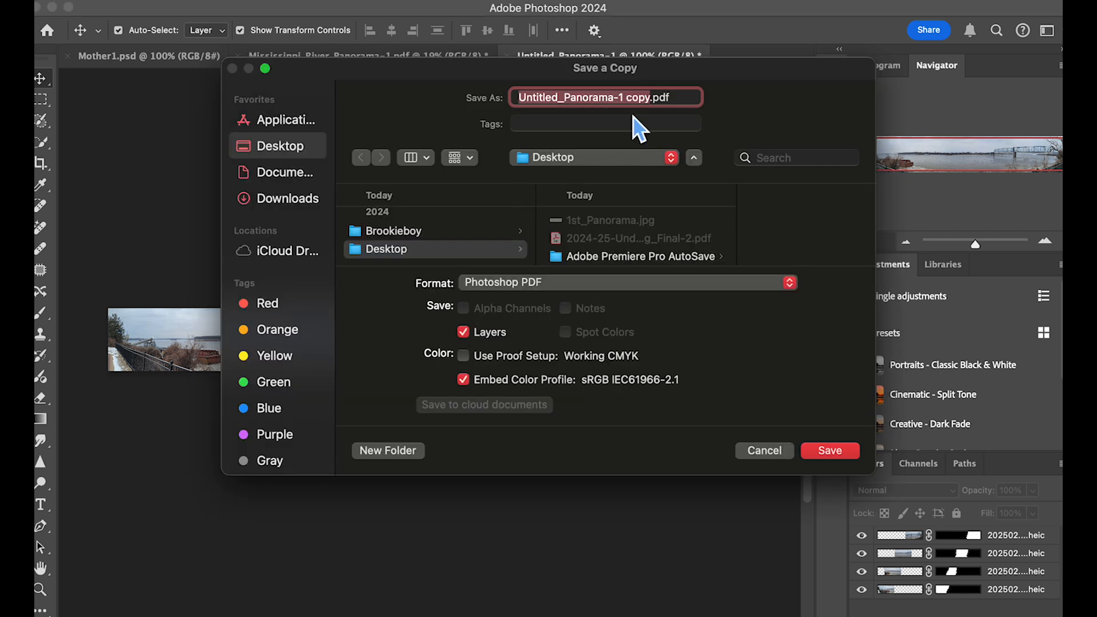
pyautogui.write('Smaller Panaroma')
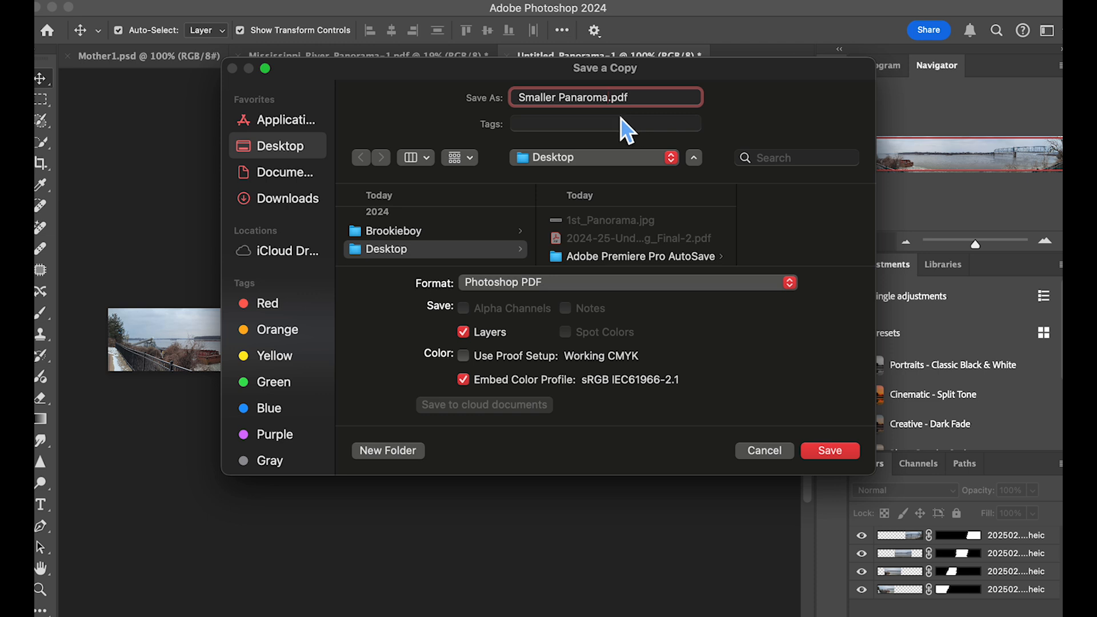
pyautogui.click(585, 102)
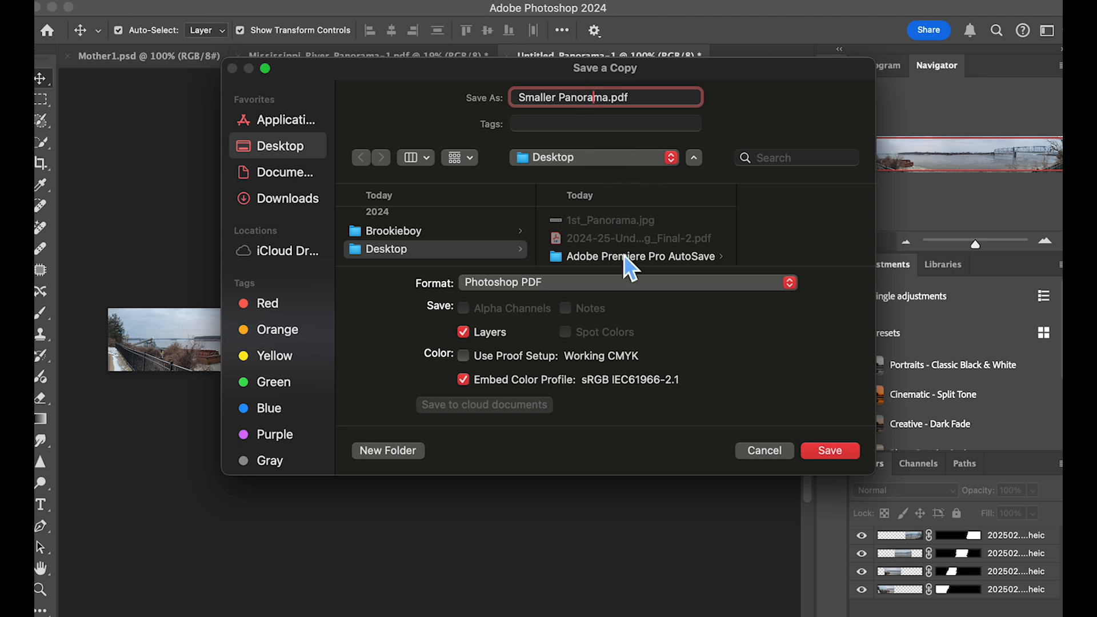
# Step: Save the copy to the Desktop folder as a JPEG at quality 12 (Maximum) with the Baseline ("Standard") format option
pyautogui.click(583, 285)
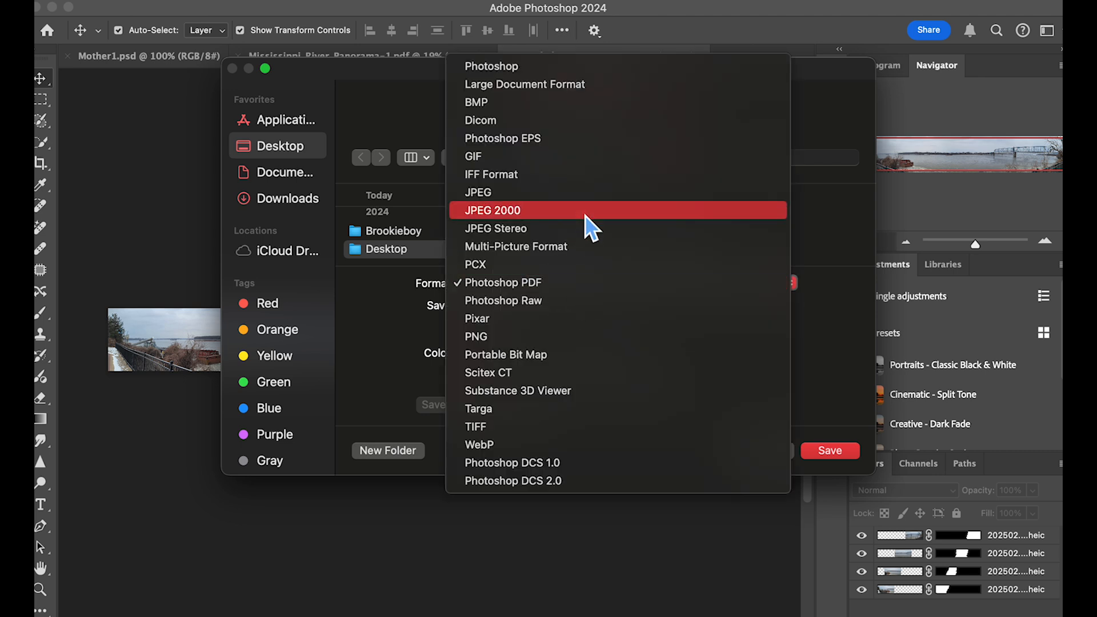
pyautogui.click(572, 204)
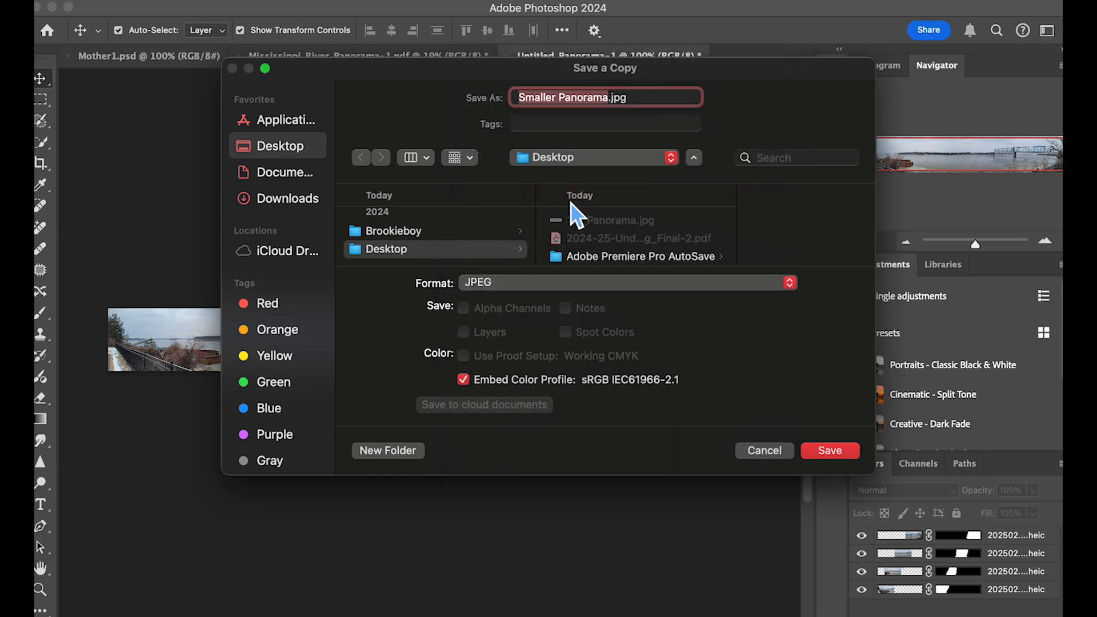
pyautogui.click(830, 457)
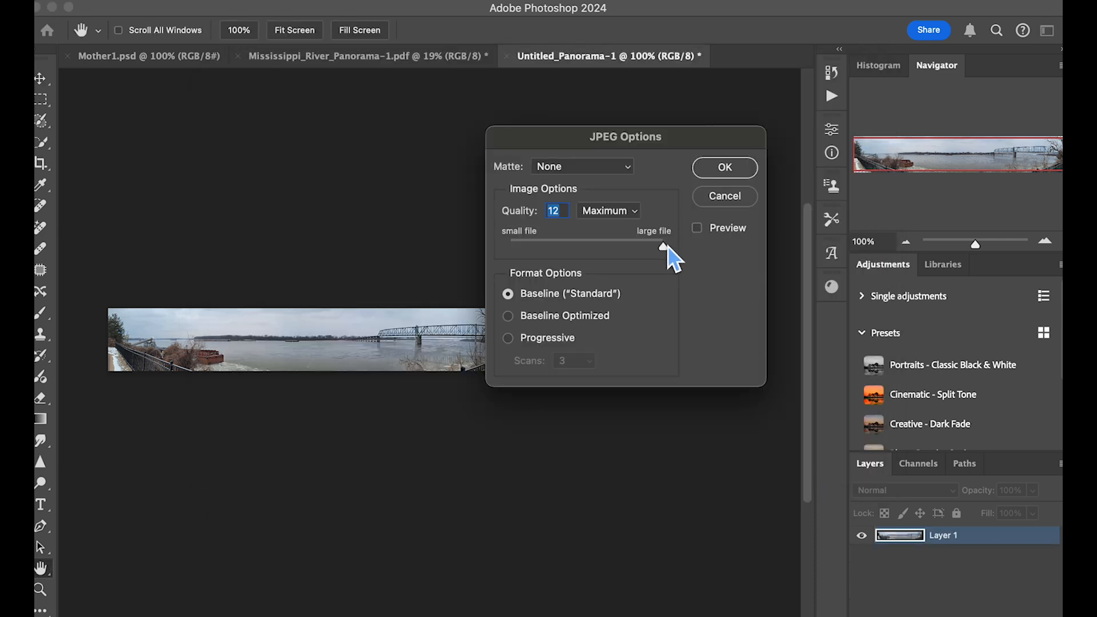
pyautogui.moveTo(663, 247); pyautogui.dragTo(695, 263)
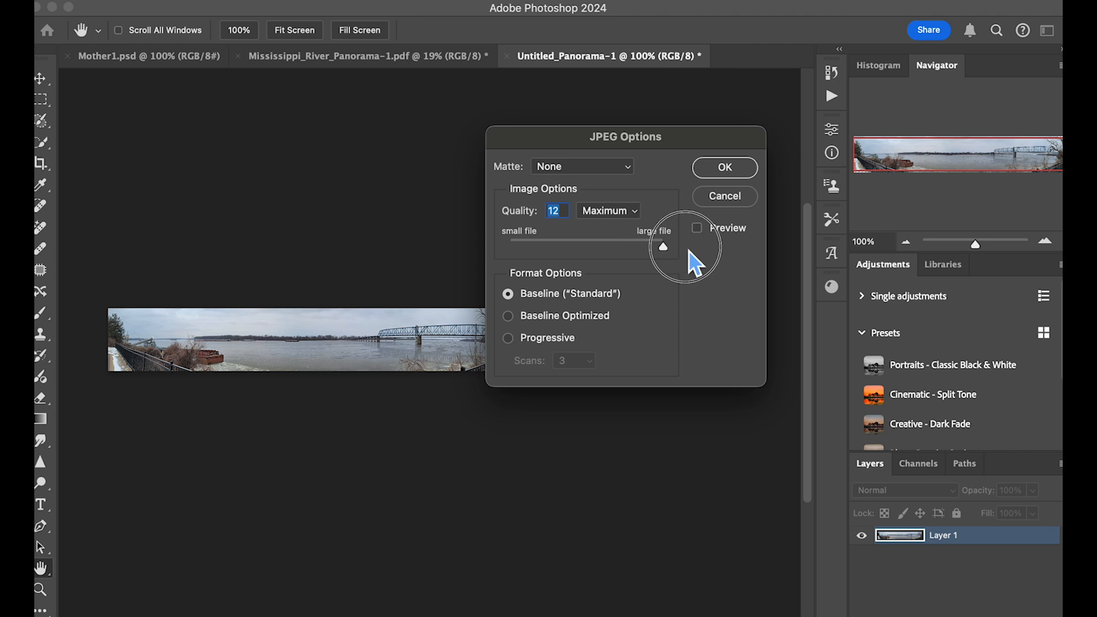
pyautogui.click(726, 170)
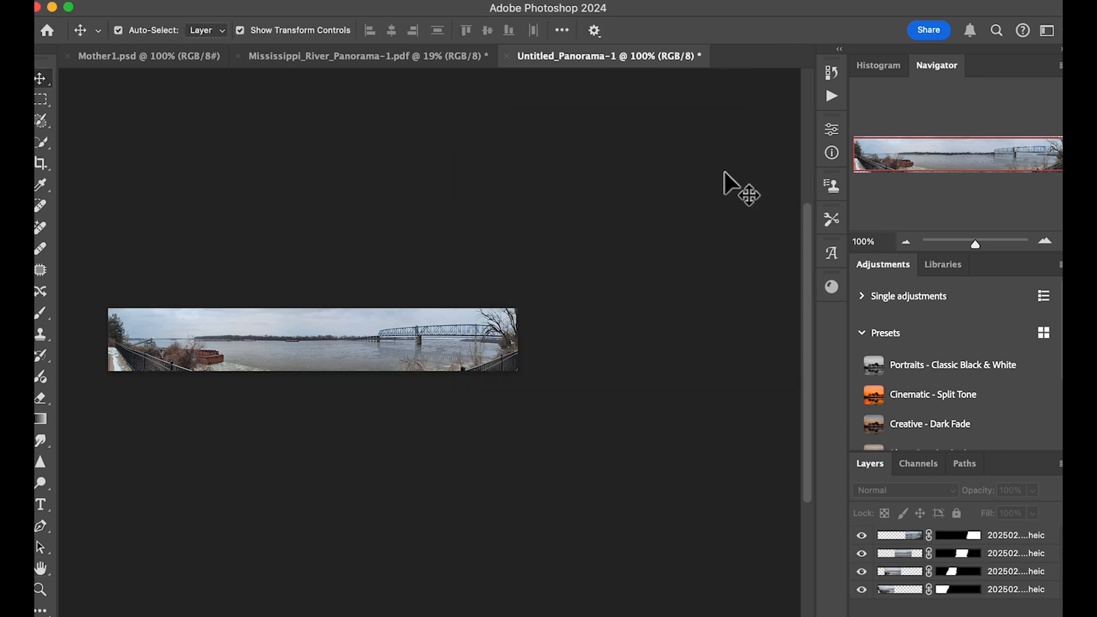
# Step: Switch to Finder, close the PDF preview, and list the nested Desktop folder's files with the most recently modified first
pyautogui.press('super+Tab')
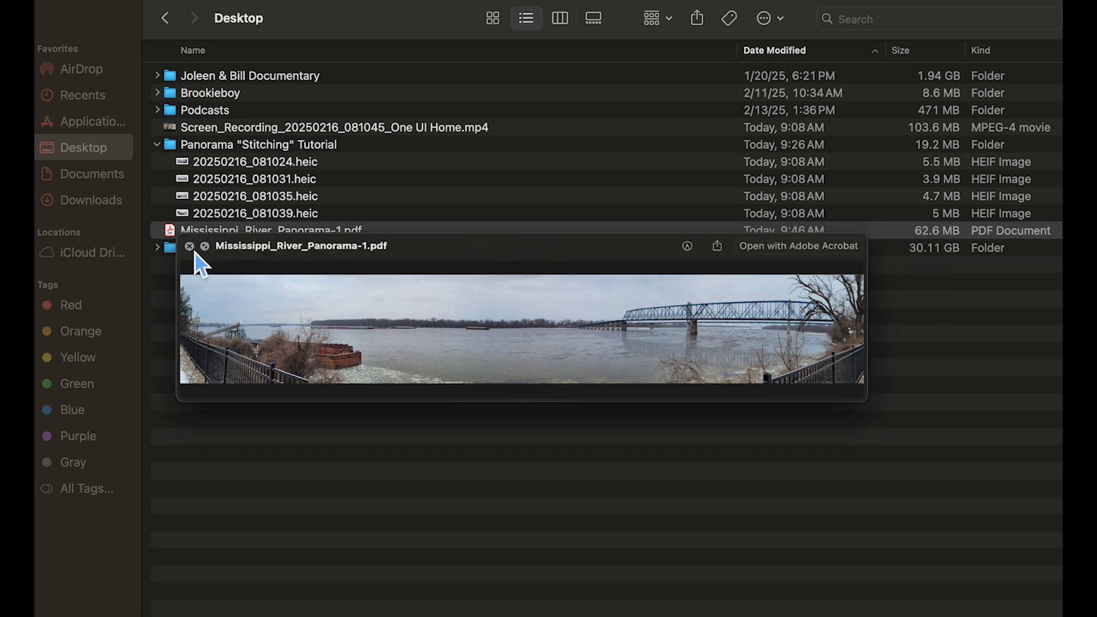
pyautogui.click(190, 248)
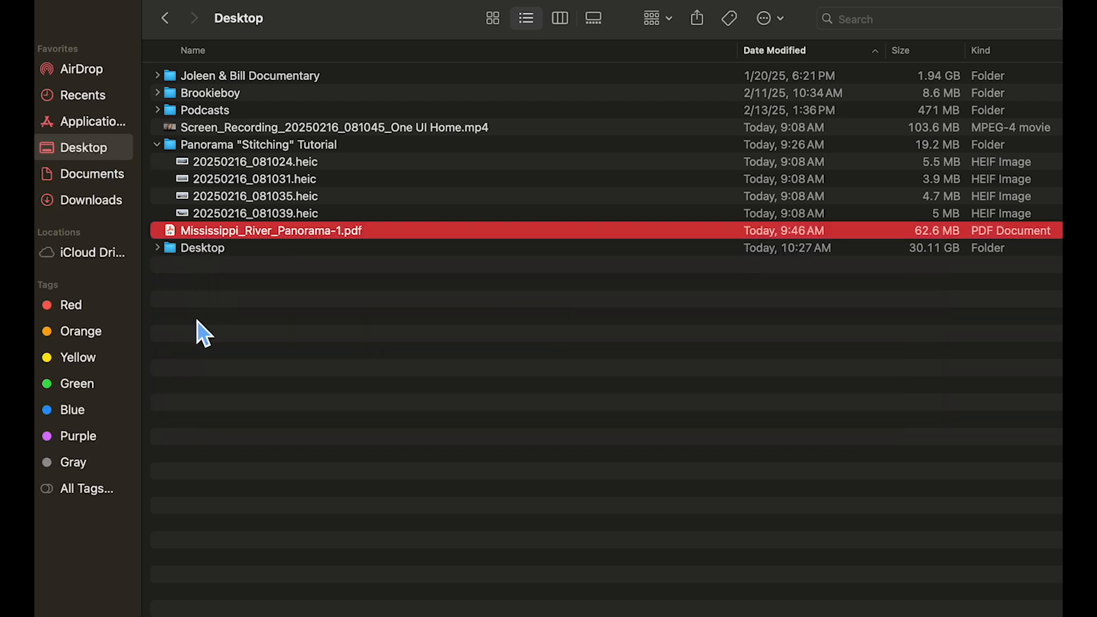
pyautogui.click(197, 323)
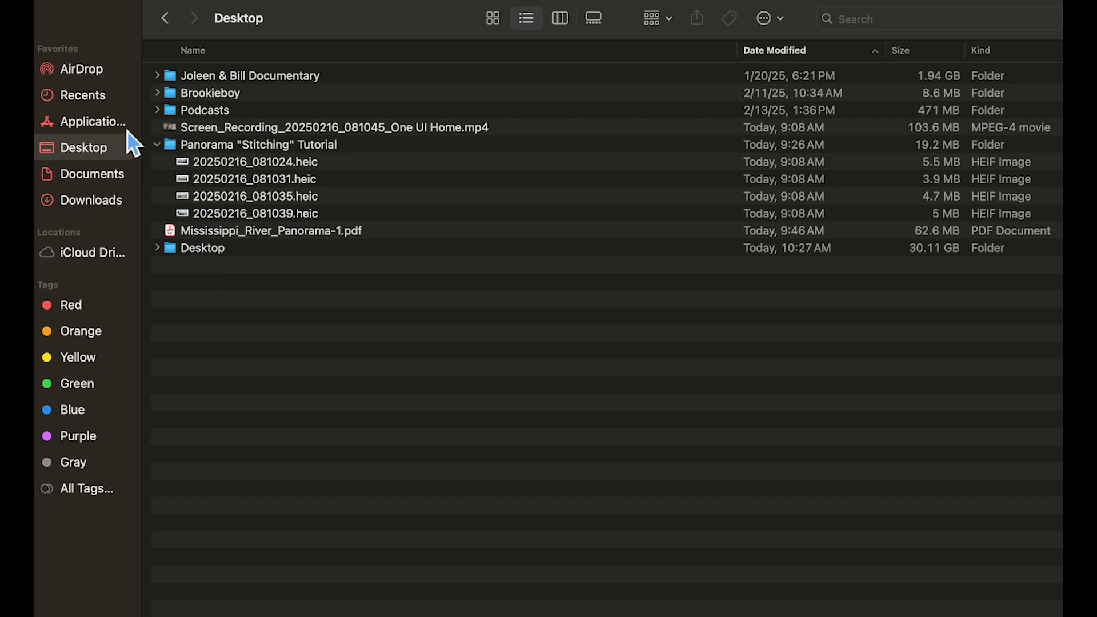
pyautogui.click(114, 201)
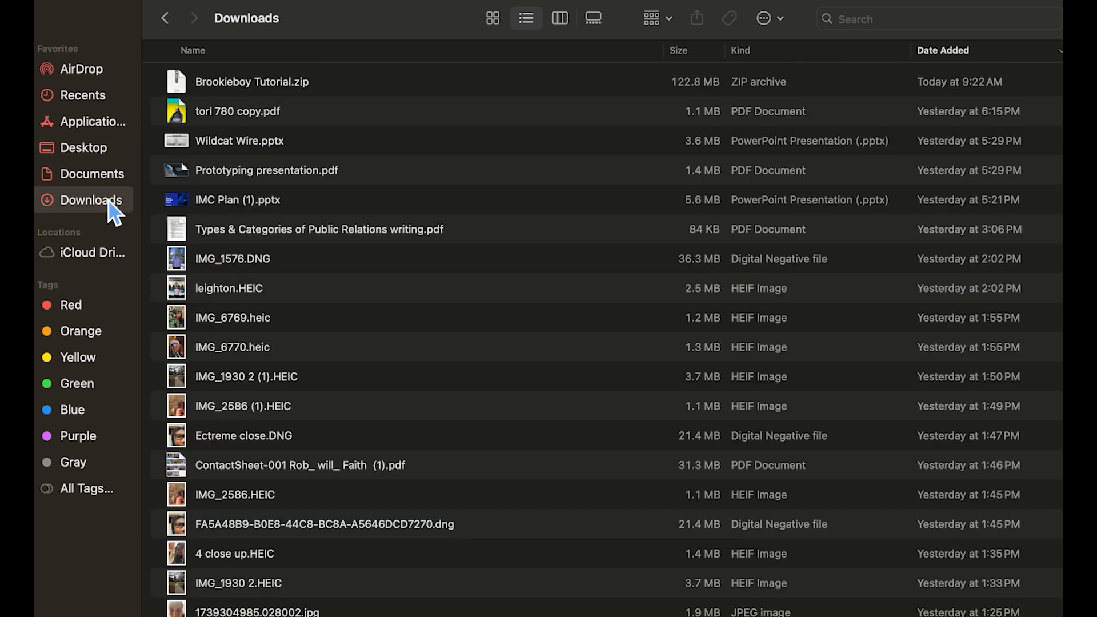
pyautogui.click(93, 149)
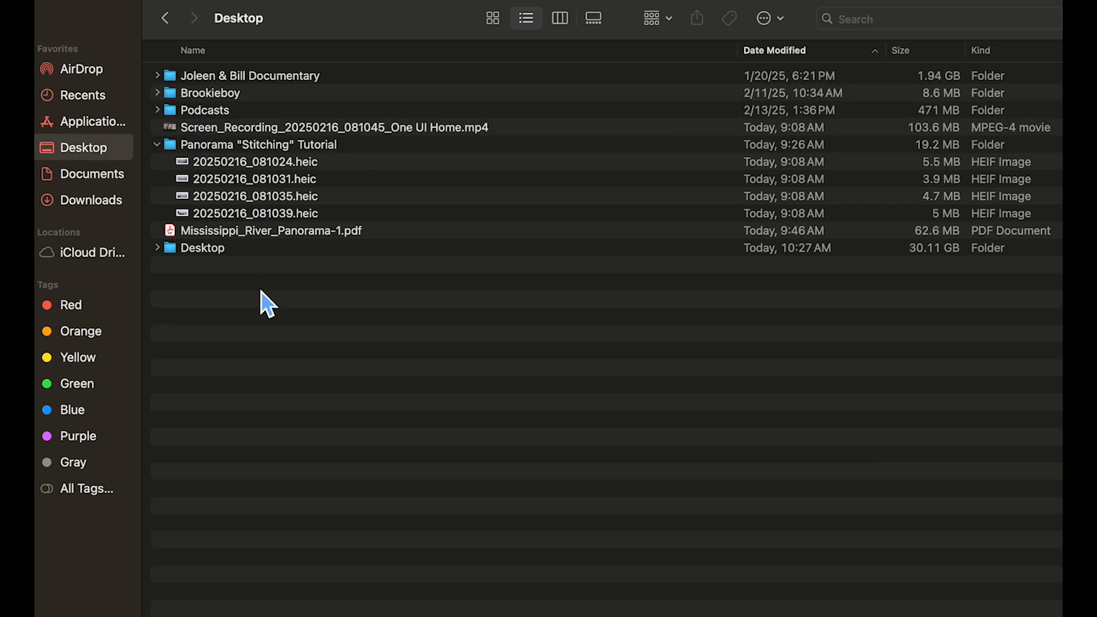
pyautogui.click(157, 248)
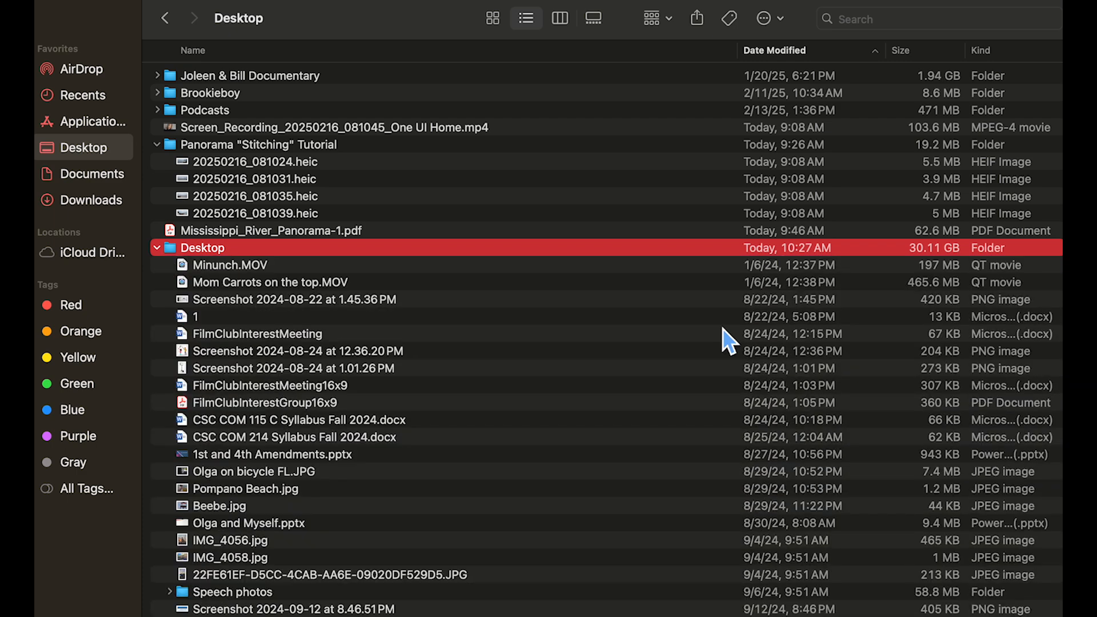
pyautogui.click(801, 57)
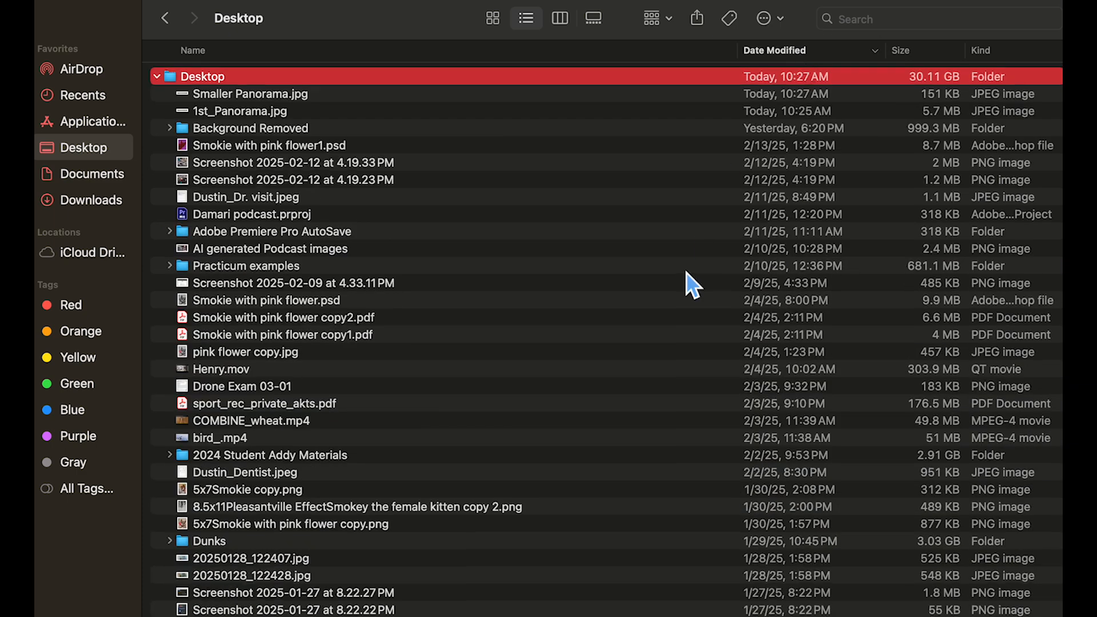
# Step: Preview Smaller Panorama.jpg and 1st_Panorama.jpg in turn to compare the two exported copies
pyautogui.click(264, 99)
pyautogui.press('space')
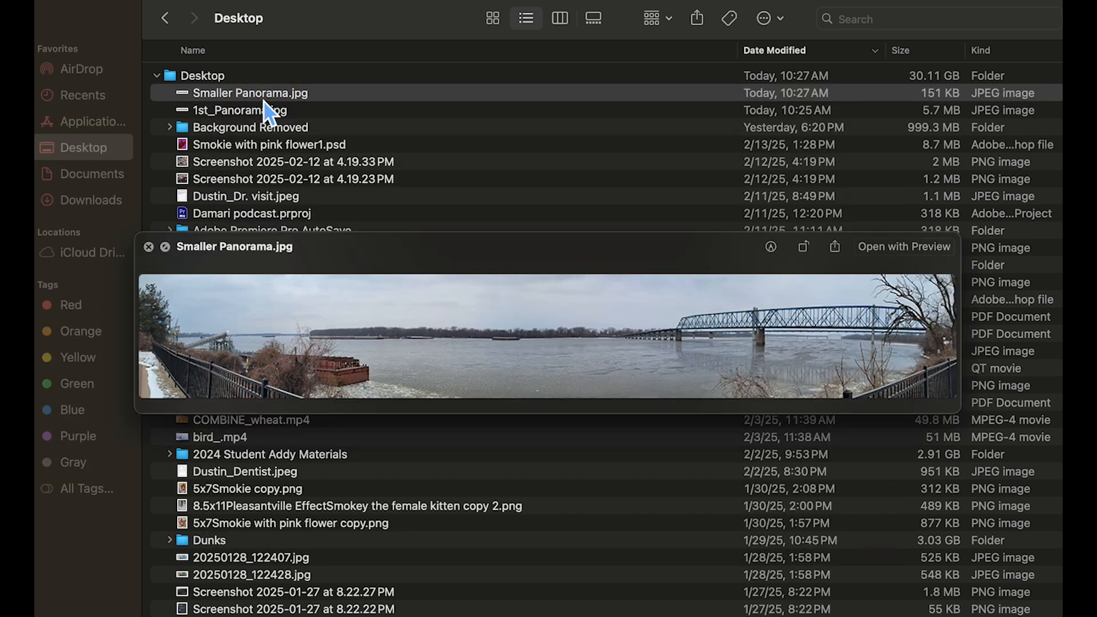
pyautogui.press('Down')
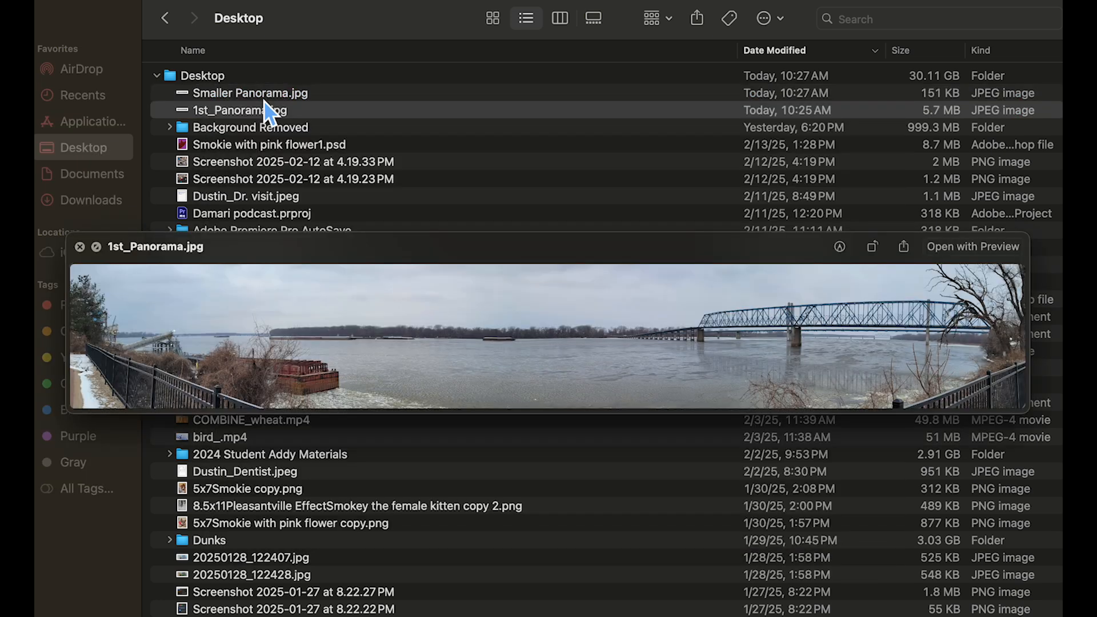